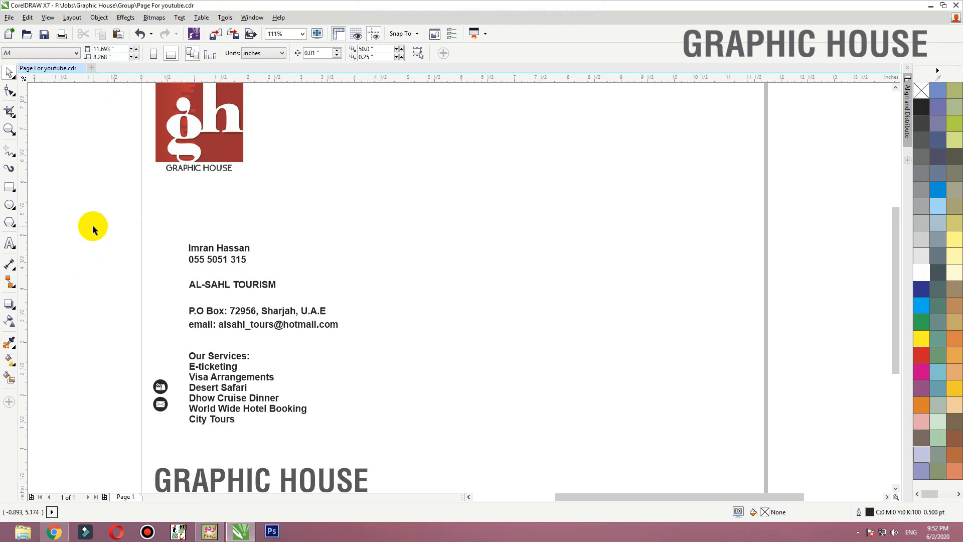
- Select all the contact and services text blocks and shift them together slightly down and to the left
{"action": "left_click", "coordinate": [233, 316]}
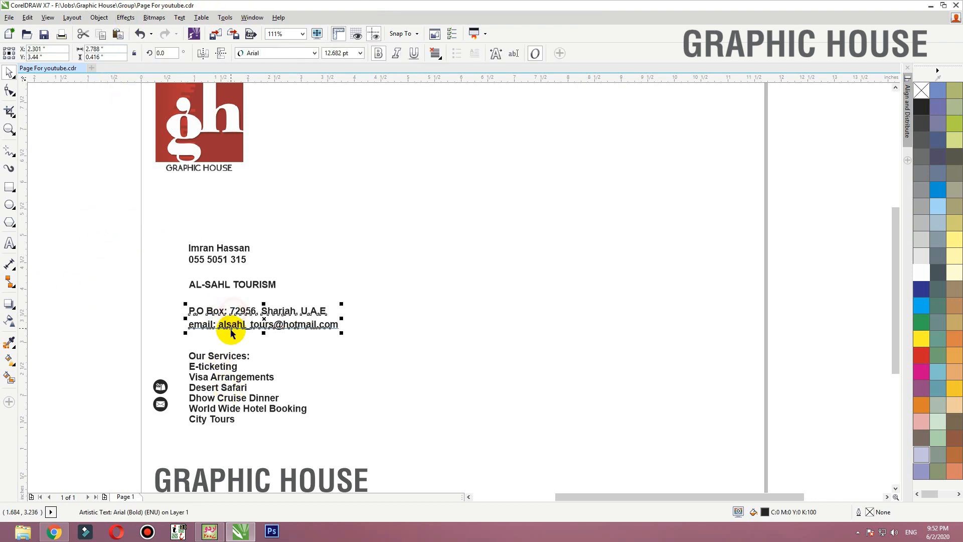
{"action": "left_click", "coordinate": [226, 356]}
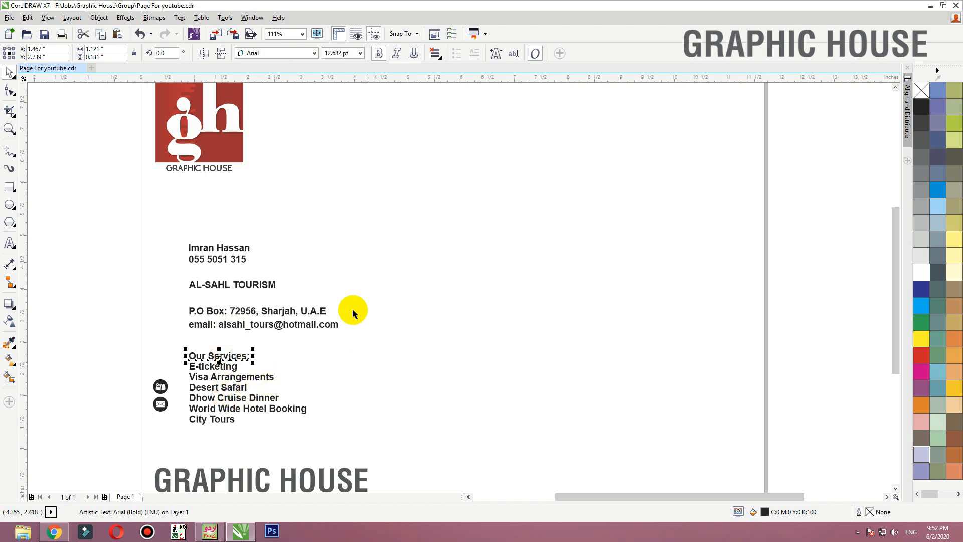
{"action": "left_click_drag", "start_coordinate": [389, 202], "coordinate": [183, 435]}
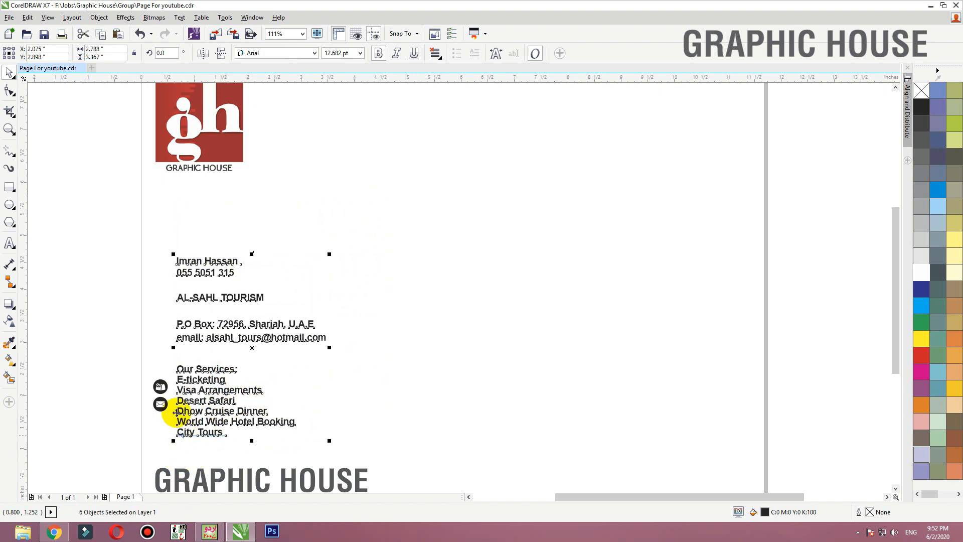
{"action": "left_click", "coordinate": [93, 182]}
- Draw a card rectangle beside the text, size it to 3.5 by 2 inches, and give it a 90% black fill without outline
{"action": "left_click", "coordinate": [10, 189]}
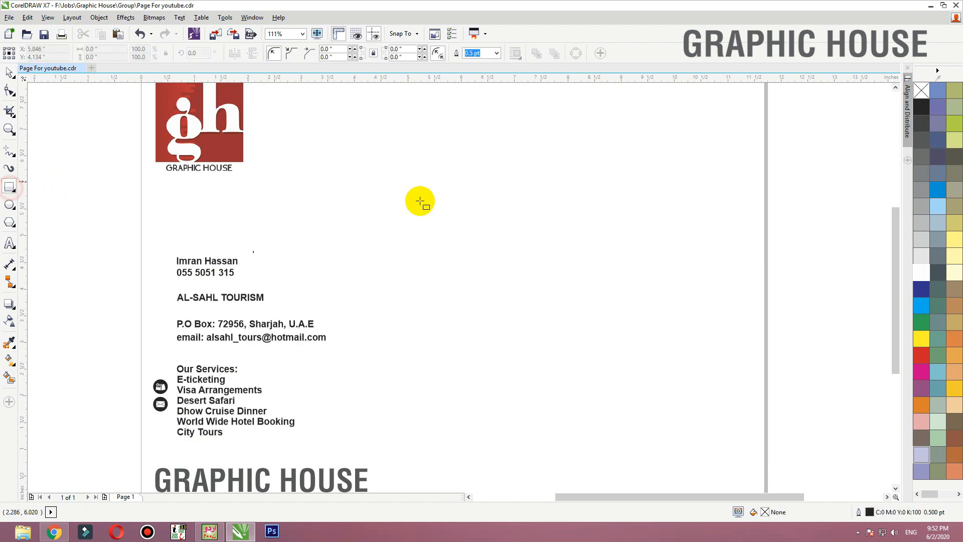
{"action": "left_click_drag", "start_coordinate": [361, 185], "coordinate": [595, 322]}
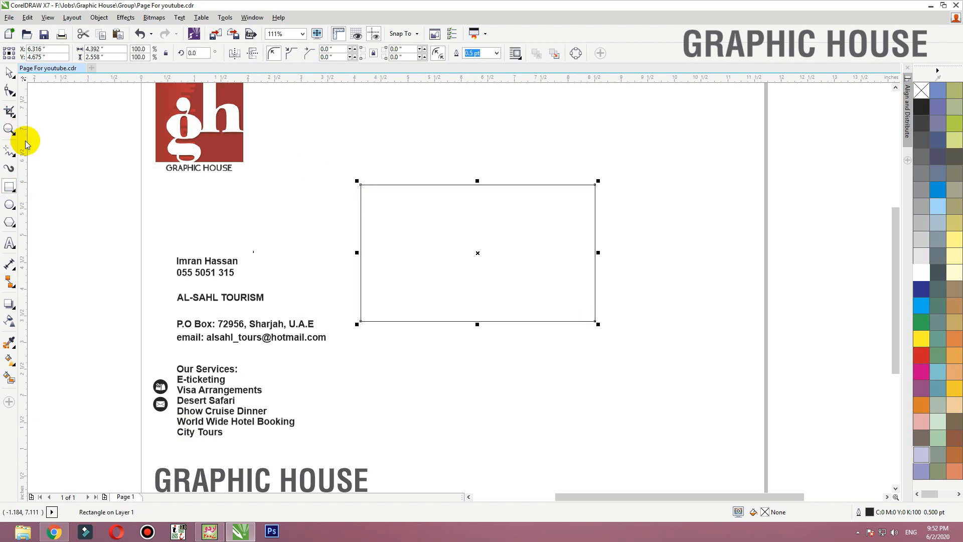
{"action": "left_click", "coordinate": [9, 73]}
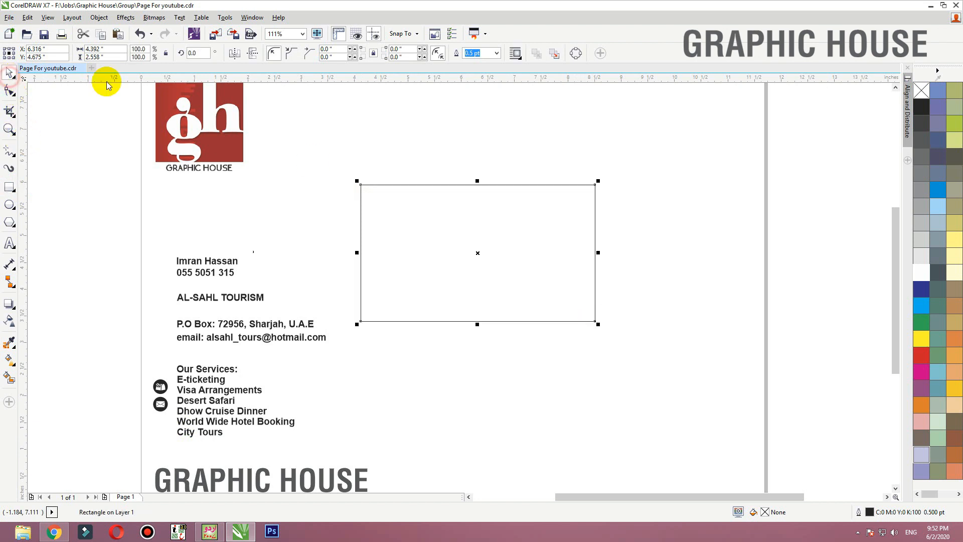
{"action": "left_click", "coordinate": [113, 50]}
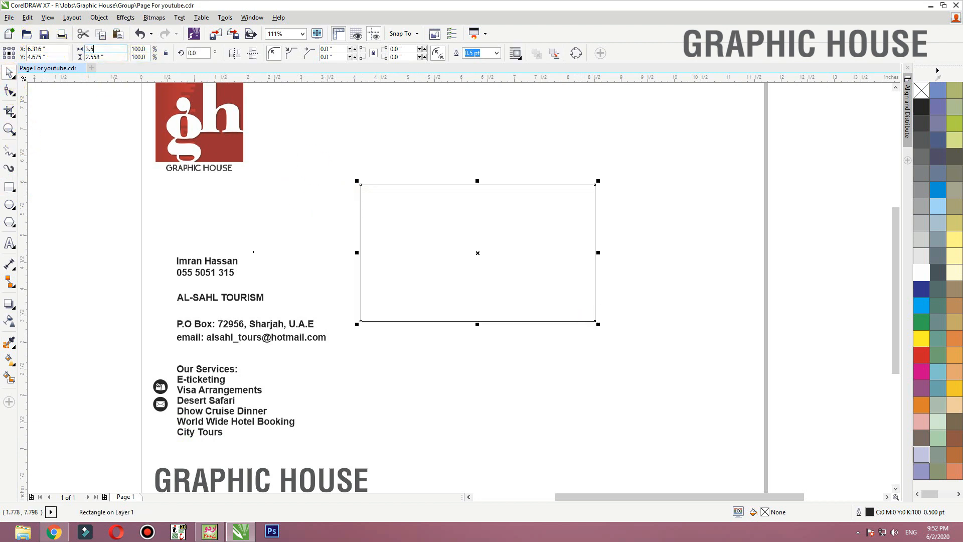
{"action": "type", "text": "2"}
{"action": "key", "text": "Return"}
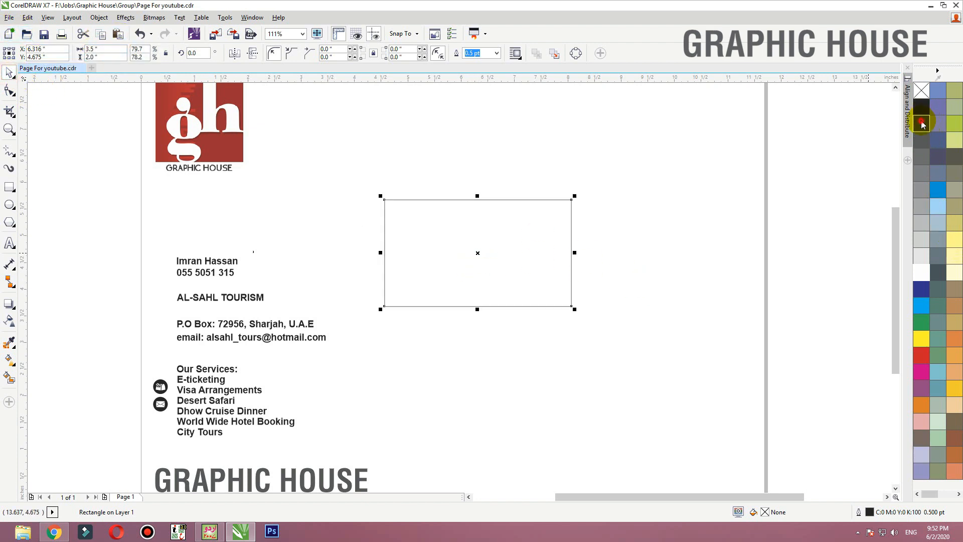
{"action": "left_click", "coordinate": [922, 123]}
{"action": "right_click", "coordinate": [922, 90]}
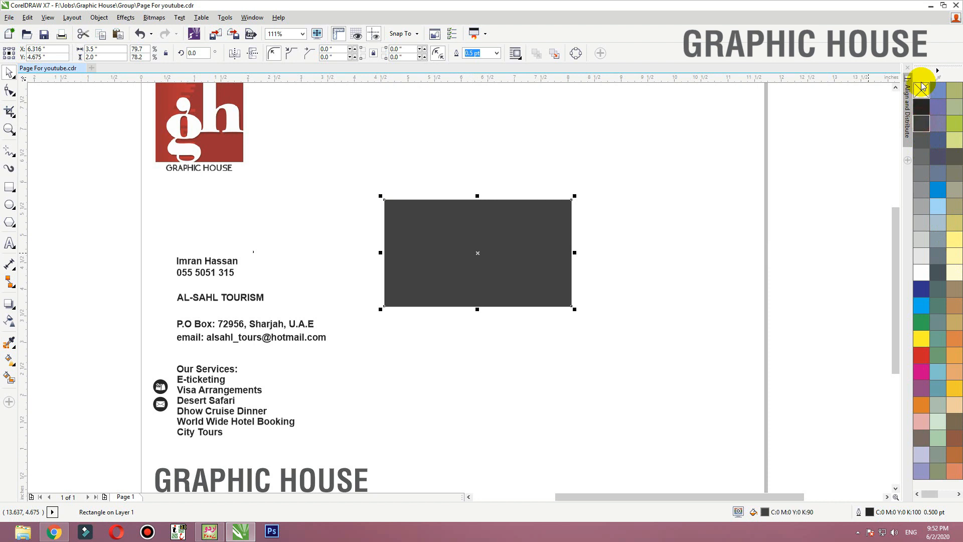
- Add a one-step inside contour with an offset of about 0.21 inches to the card rectangle and break the contour group apart
{"action": "left_click", "coordinate": [15, 314]}
{"action": "left_click", "coordinate": [41, 316]}
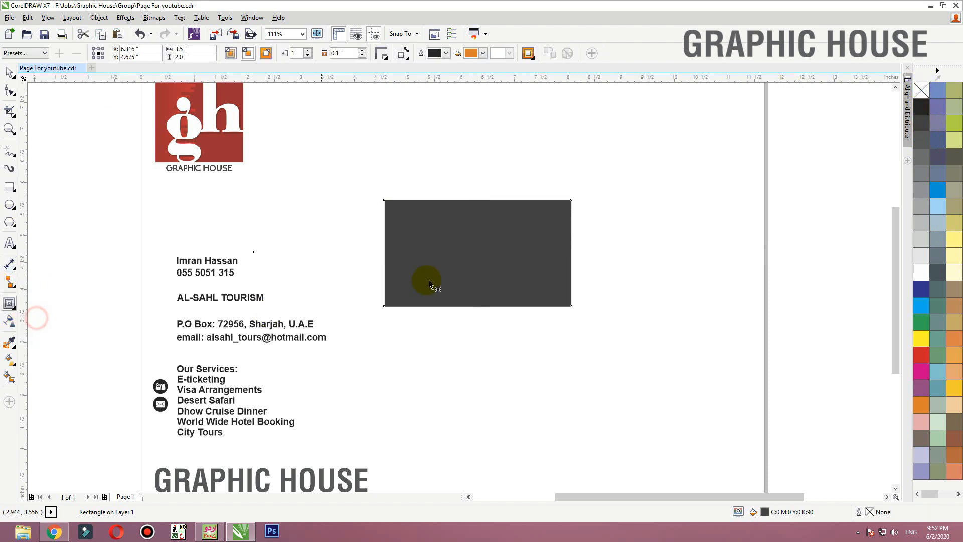
{"action": "left_click_drag", "start_coordinate": [396, 219], "coordinate": [397, 223]}
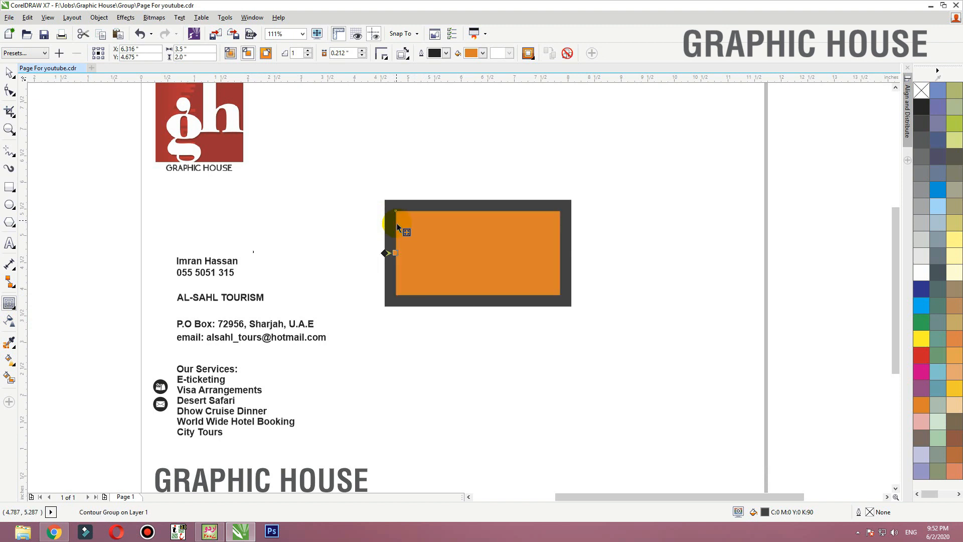
{"action": "key", "text": "F2"}
{"action": "left_click_drag", "start_coordinate": [345, 179], "coordinate": [639, 326]}
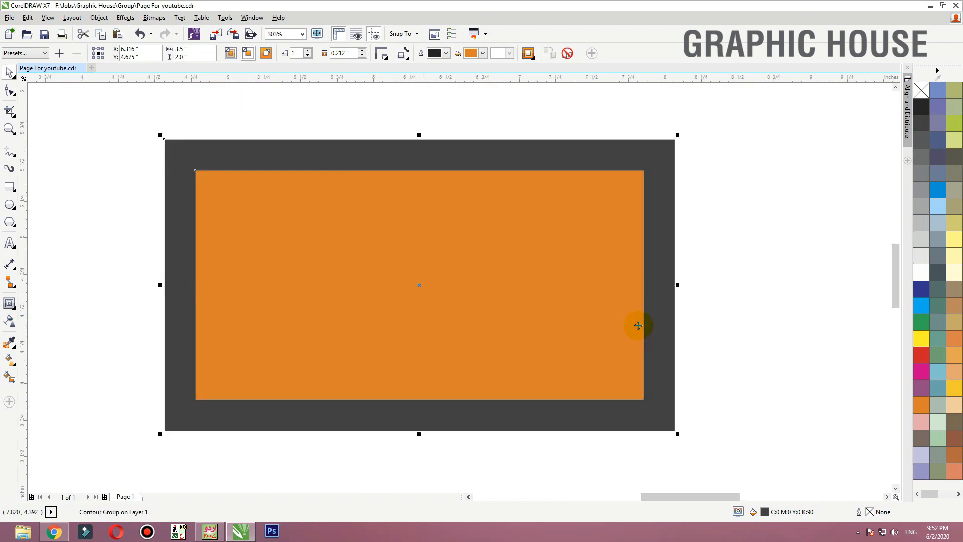
{"action": "key", "text": "ctrl+k"}
- Give the separated inner orange rectangle a white hairline outline and remove its fill
{"action": "left_click", "coordinate": [737, 302]}
{"action": "left_click_drag", "start_coordinate": [557, 292], "coordinate": [442, 295]}
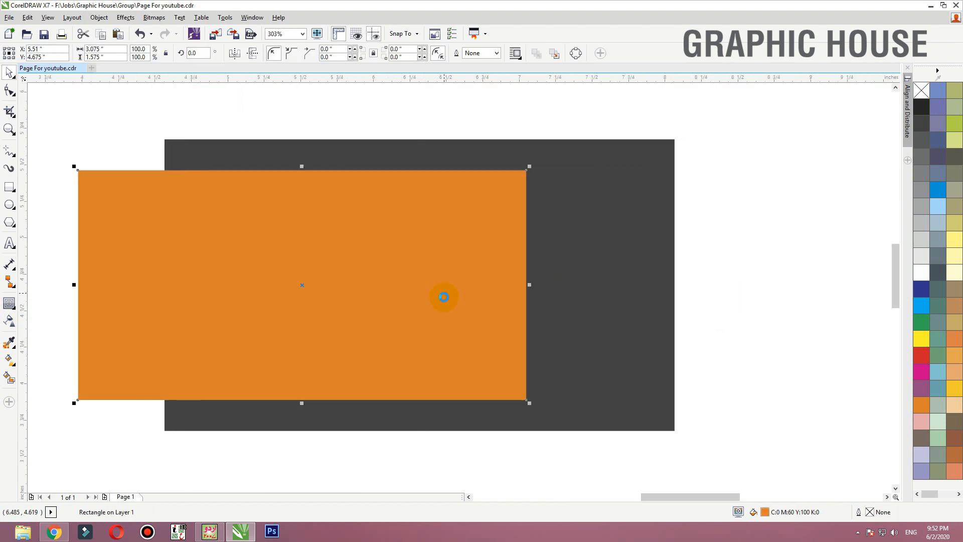
{"action": "key", "text": "ctrl+z"}
{"action": "right_click", "coordinate": [922, 271]}
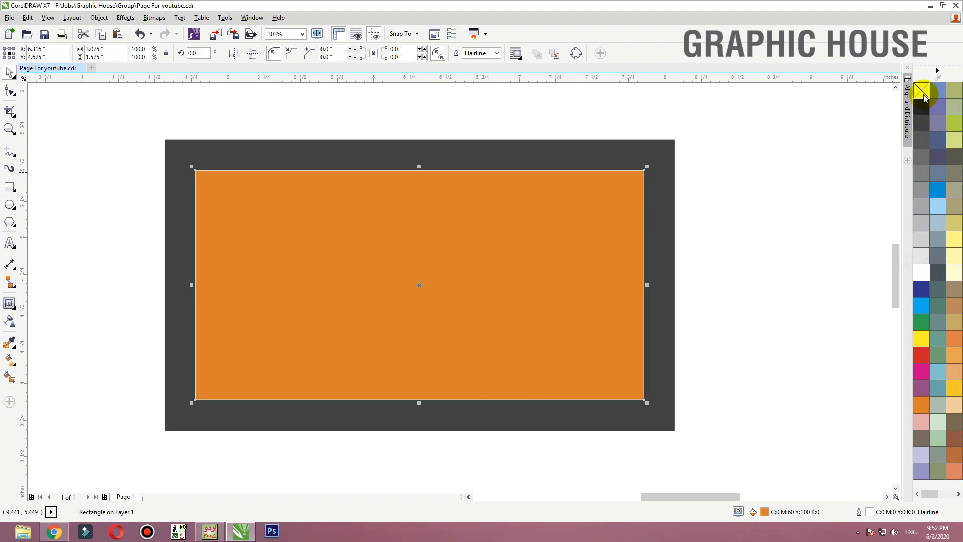
{"action": "left_click", "coordinate": [923, 92]}
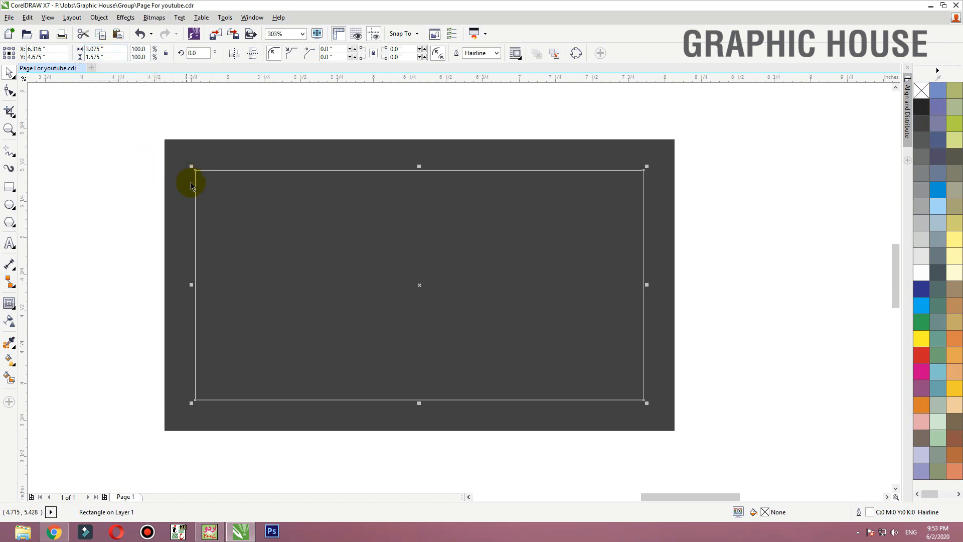
- Set the inner outlined rectangle's size to 3.2 by 1.7 inches and deselect it
{"action": "left_click", "coordinate": [101, 49]}
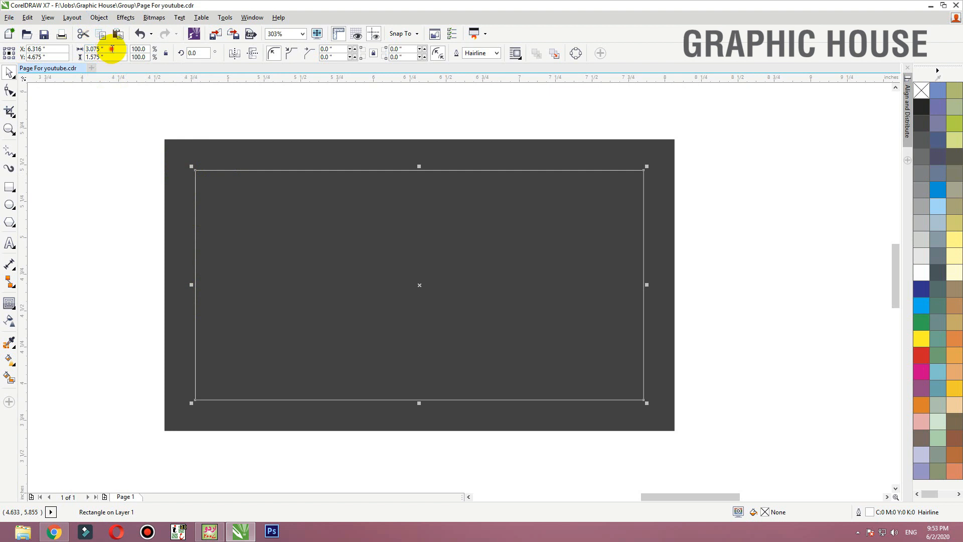
{"action": "type", "text": "3.2"}
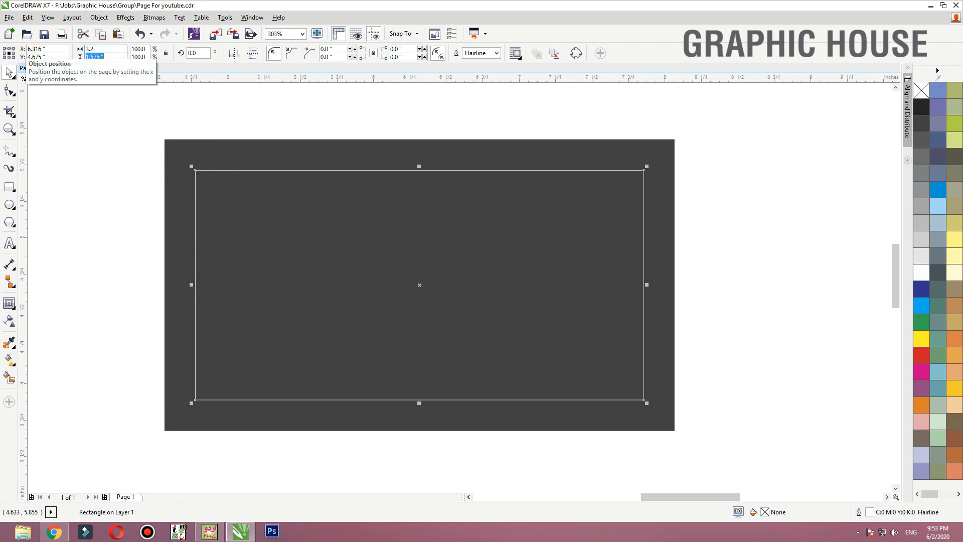
{"action": "key", "text": "Return"}
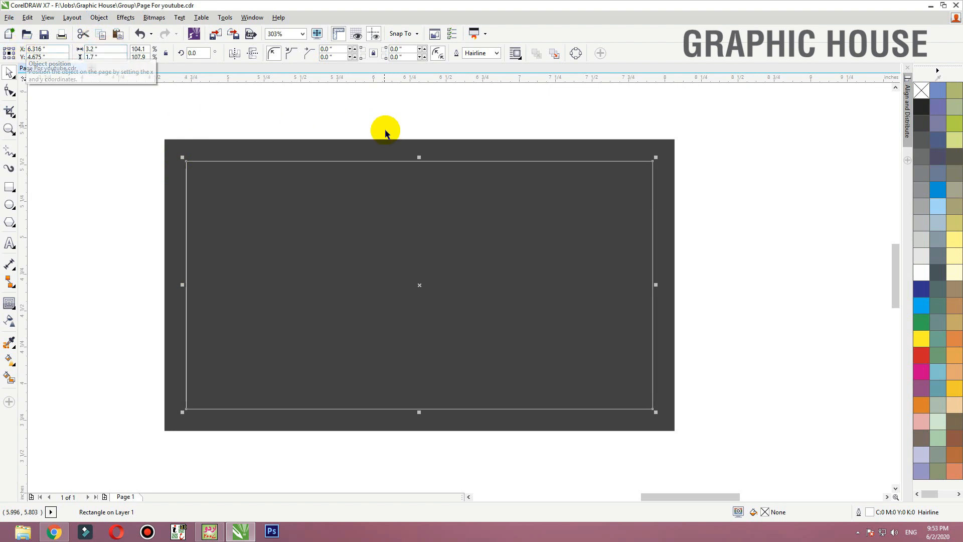
{"action": "left_click", "coordinate": [370, 146], "text": "shift"}
{"action": "left_click", "coordinate": [389, 127]}
{"action": "scroll", "coordinate": [520, 224], "scroll_direction": "down", "scroll_amount": 3}
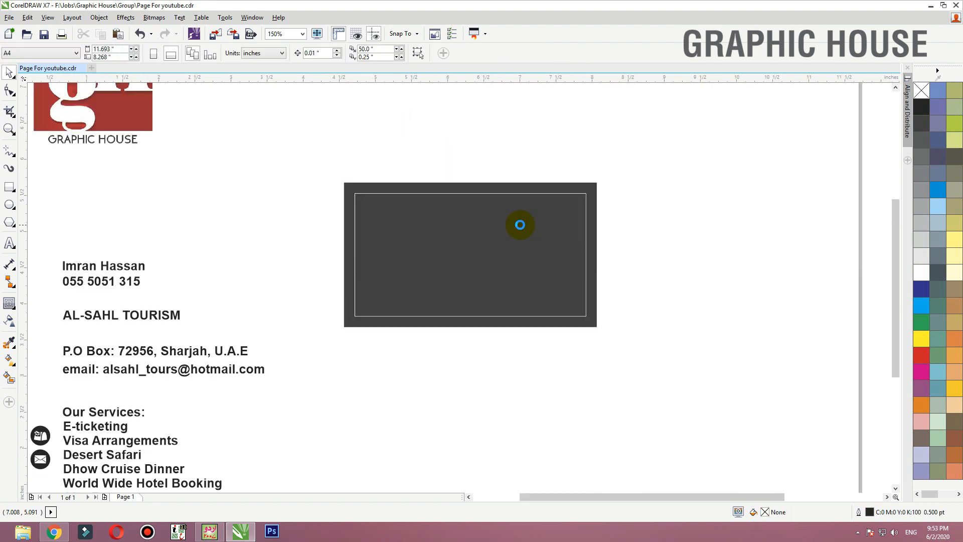
- Move the contact text blocks to the right of the card and place the two round icons below them
{"action": "left_click", "coordinate": [330, 279]}
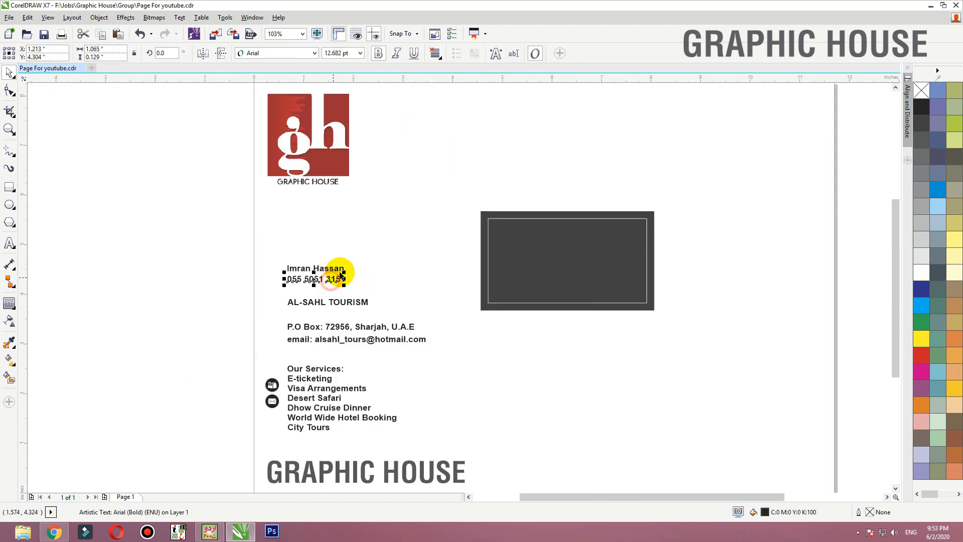
{"action": "left_click", "coordinate": [386, 278]}
{"action": "left_click_drag", "start_coordinate": [549, 280], "coordinate": [709, 327]}
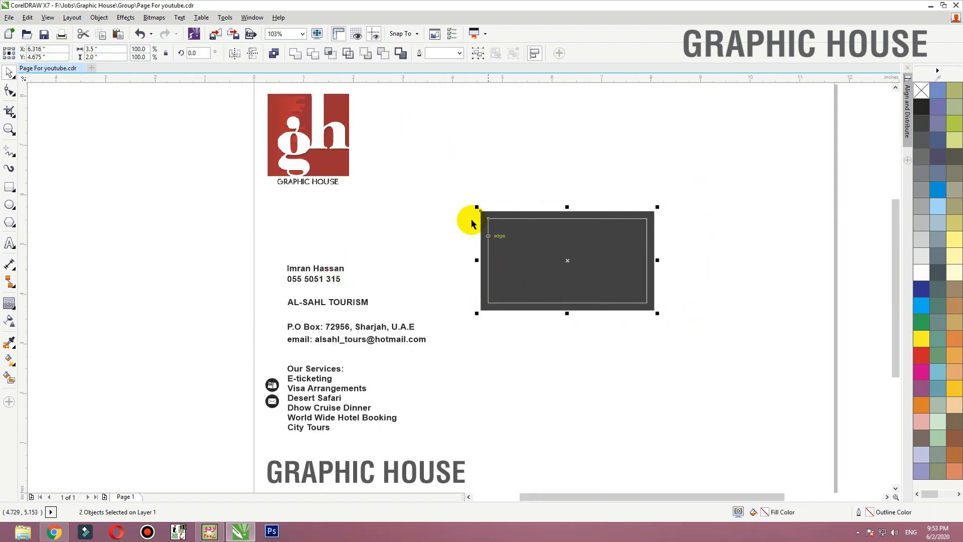
{"action": "left_click_drag", "start_coordinate": [444, 223], "coordinate": [279, 346]}
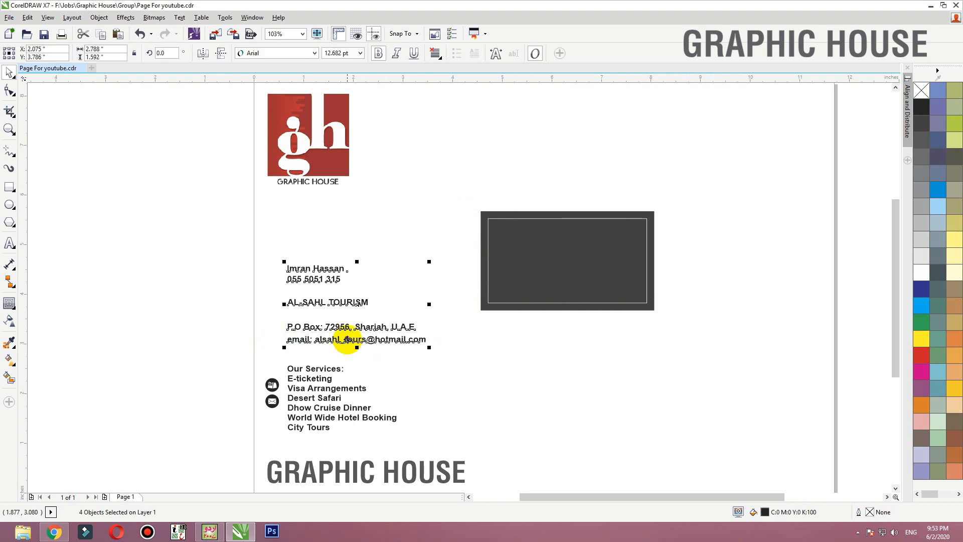
{"action": "left_click_drag", "start_coordinate": [345, 337], "coordinate": [728, 298]}
{"action": "left_click_drag", "start_coordinate": [247, 435], "coordinate": [248, 435]}
{"action": "left_click_drag", "start_coordinate": [272, 400], "coordinate": [674, 337]}
- Move the complete services list up into the empty space beneath the logo
{"action": "left_click_drag", "start_coordinate": [441, 338], "coordinate": [289, 460]}
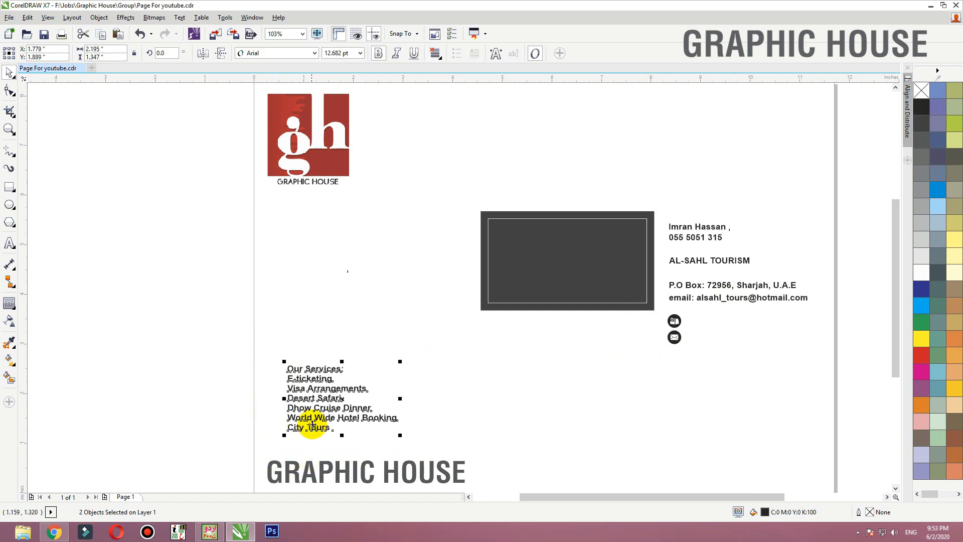
{"action": "left_click_drag", "start_coordinate": [333, 423], "coordinate": [317, 337]}
{"action": "left_click", "coordinate": [394, 401]}
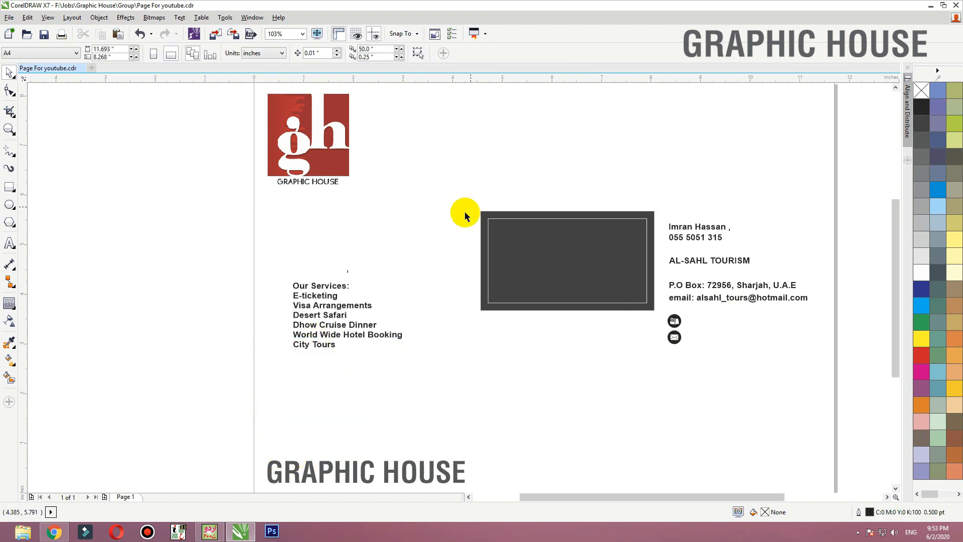
- Nudge the P.O. Box and email text block slightly to the right
{"action": "scroll", "coordinate": [461, 211], "scroll_direction": "right", "scroll_amount": 1}
{"action": "key", "text": "F2"}
{"action": "left_click_drag", "start_coordinate": [369, 190], "coordinate": [743, 350]}
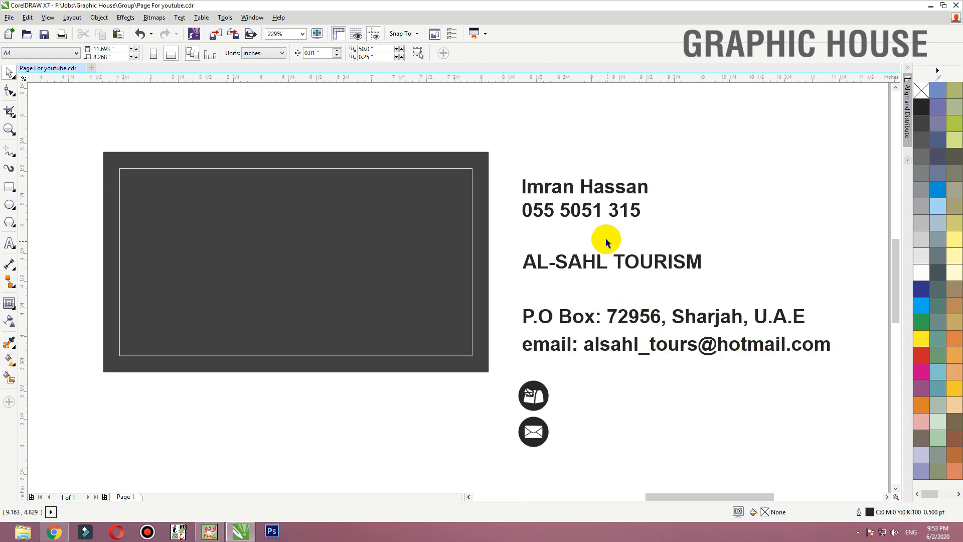
{"action": "left_click", "coordinate": [599, 268]}
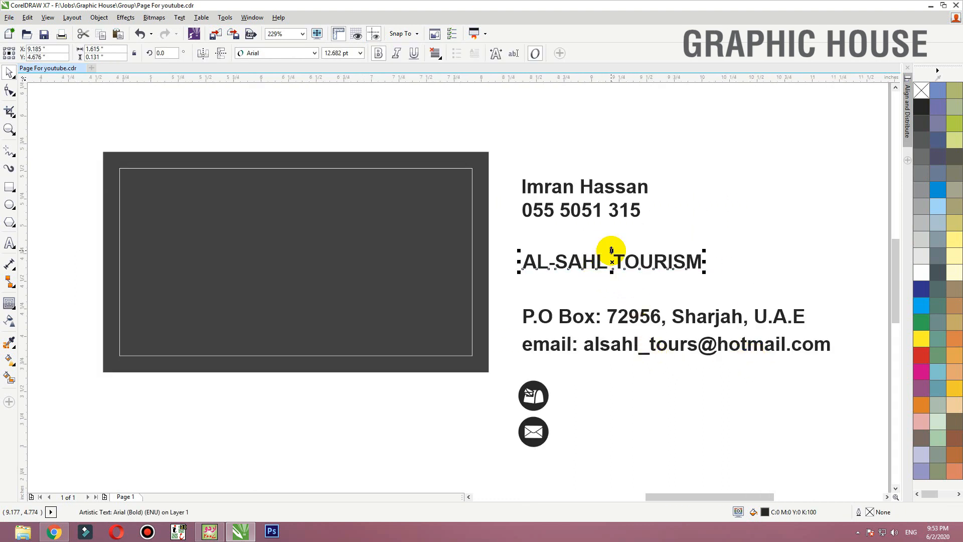
{"action": "left_click", "coordinate": [580, 321]}
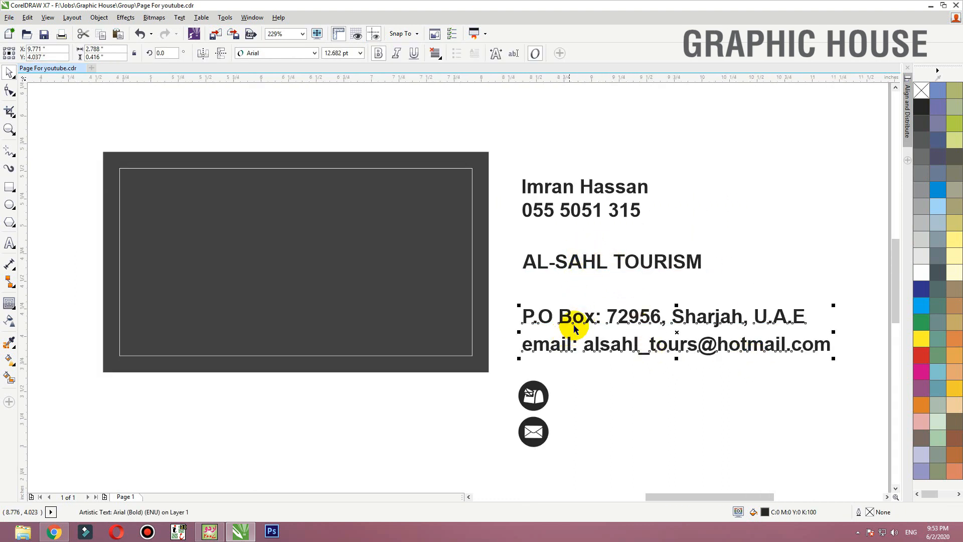
{"action": "left_click_drag", "start_coordinate": [578, 320], "coordinate": [581, 319]}
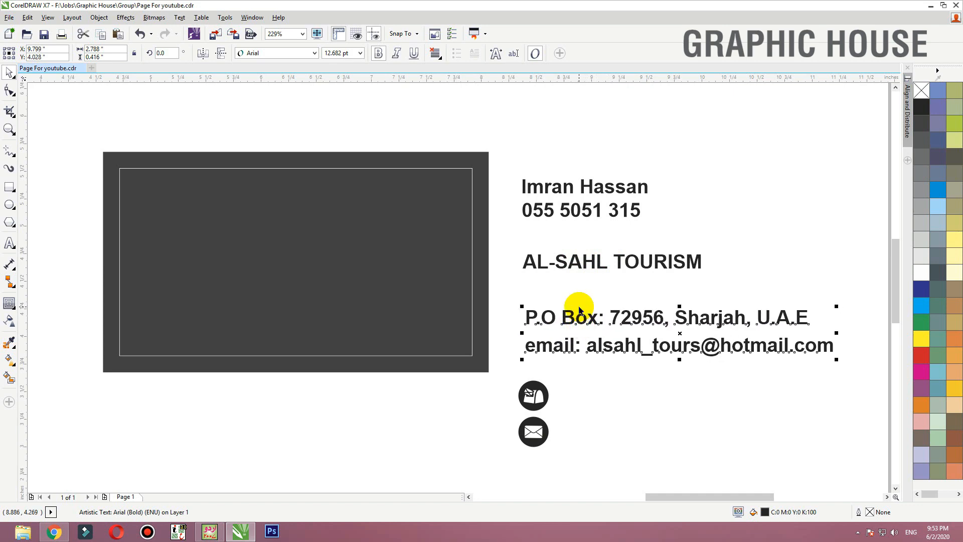
- Switch to Chrome and look through the travel logo image search results for a suitable logo
{"action": "left_click", "coordinate": [54, 531]}
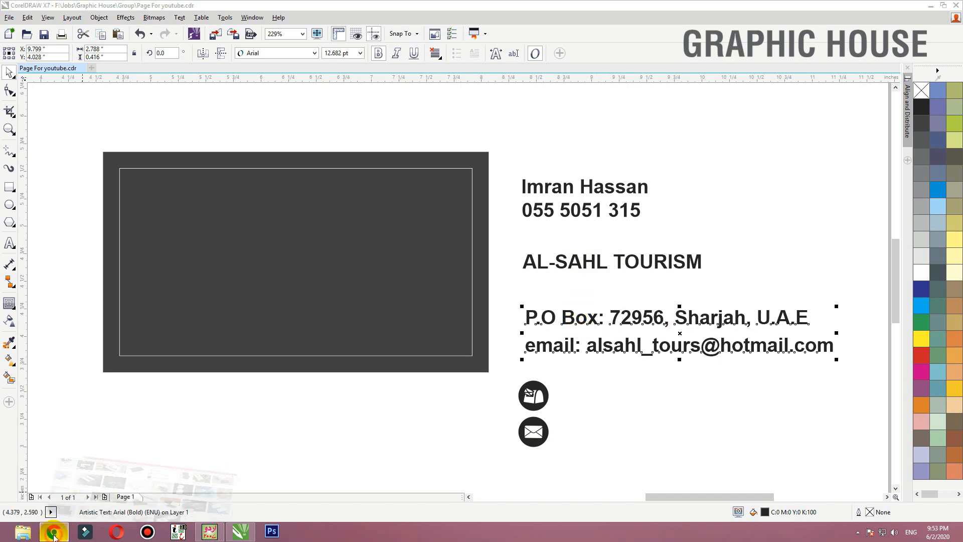
{"action": "left_click", "coordinate": [176, 8]}
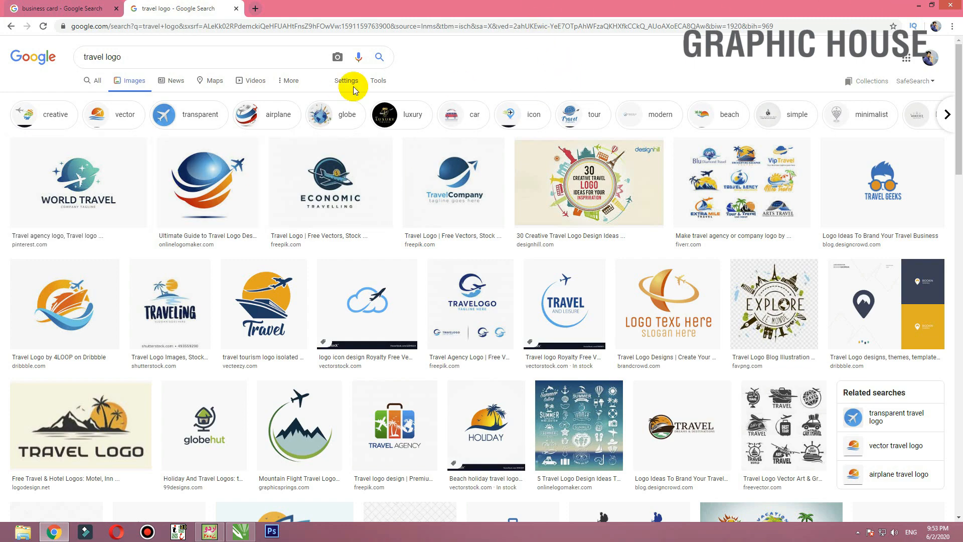
{"action": "scroll", "coordinate": [113, 149], "scroll_direction": "down", "scroll_amount": 5}
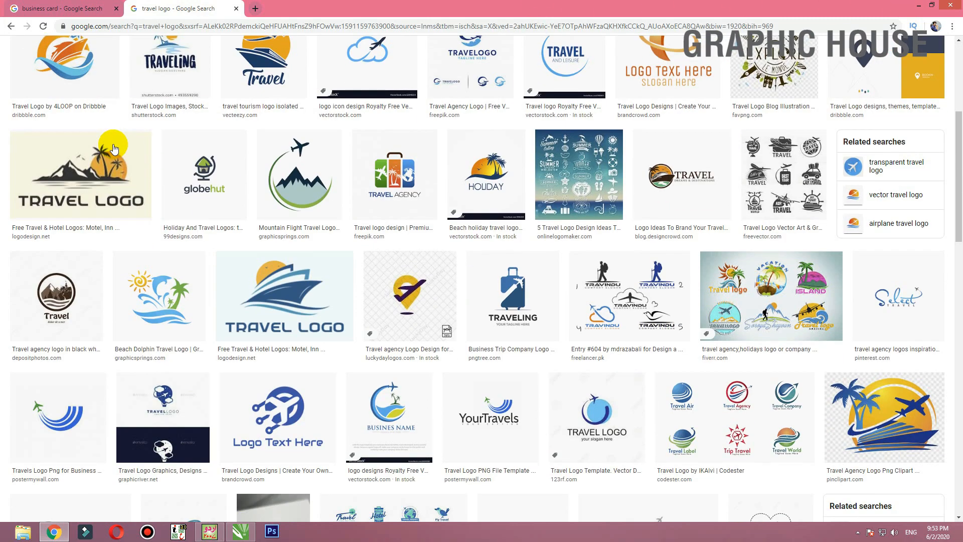
{"action": "scroll", "coordinate": [113, 148], "scroll_direction": "down", "scroll_amount": 5}
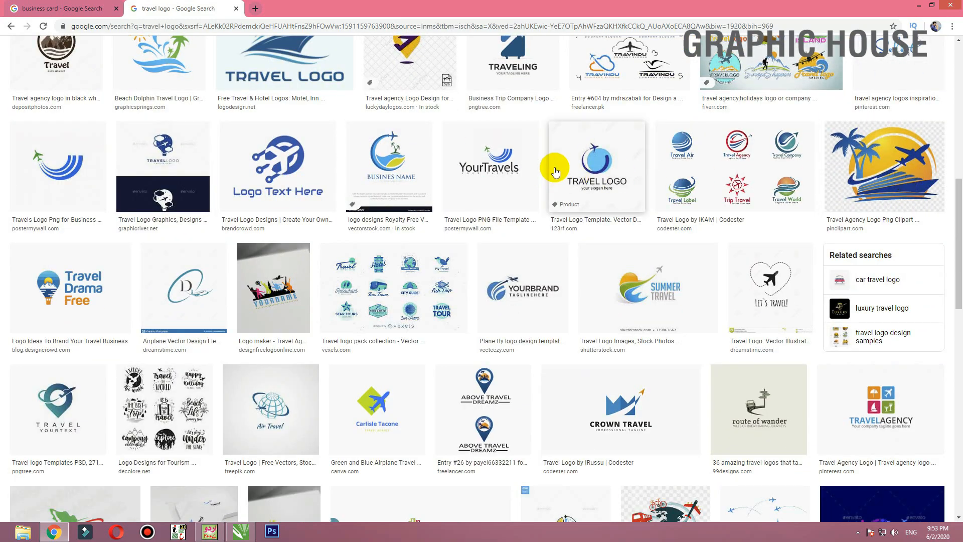
{"action": "scroll", "coordinate": [555, 172], "scroll_direction": "up", "scroll_amount": 10}
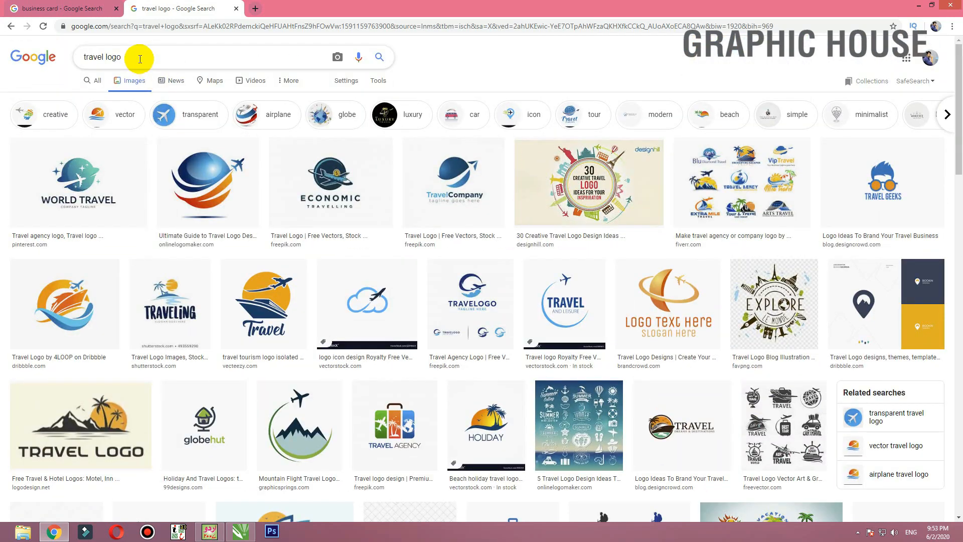
- Limit the travel logo image results to large images
{"action": "left_click_drag", "start_coordinate": [140, 59], "coordinate": [79, 58]}
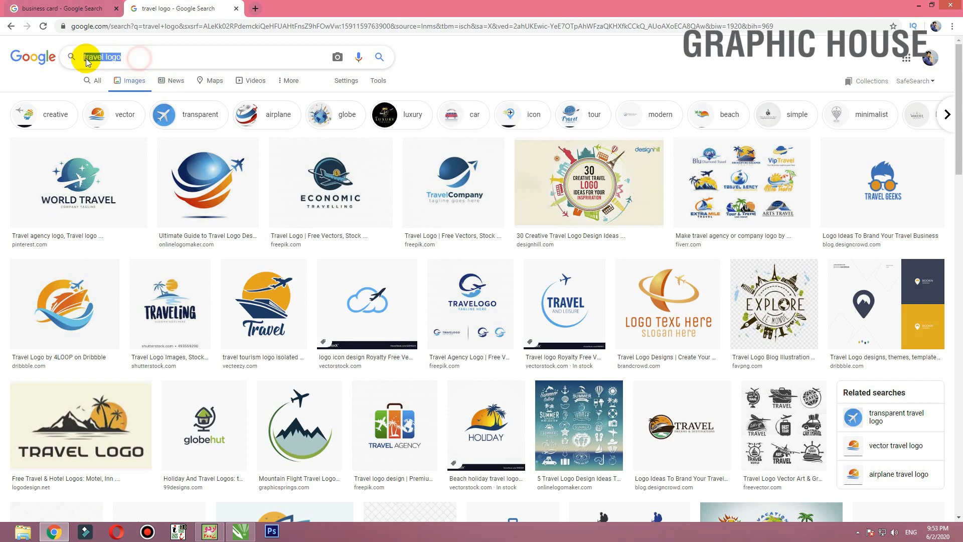
{"action": "left_click", "coordinate": [380, 85]}
{"action": "left_click", "coordinate": [90, 99]}
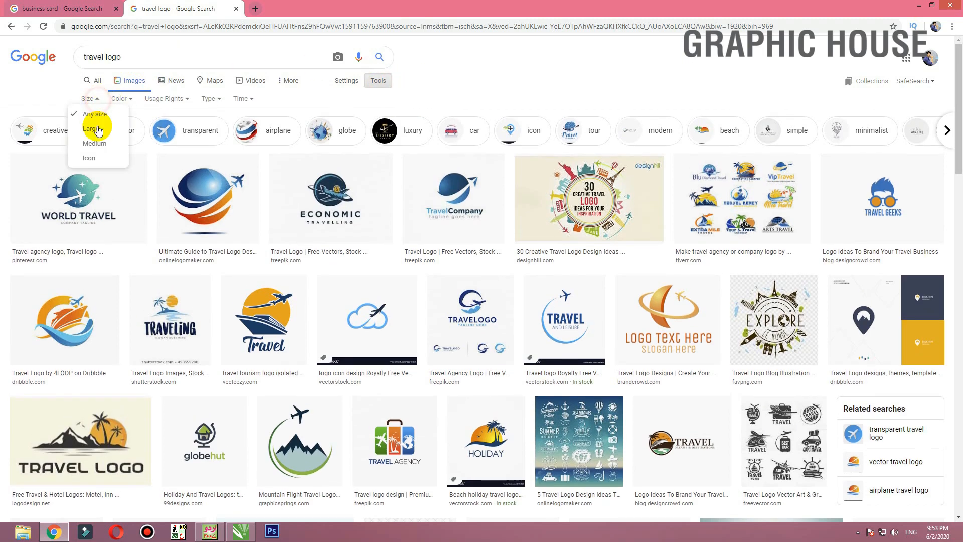
{"action": "left_click", "coordinate": [96, 129]}
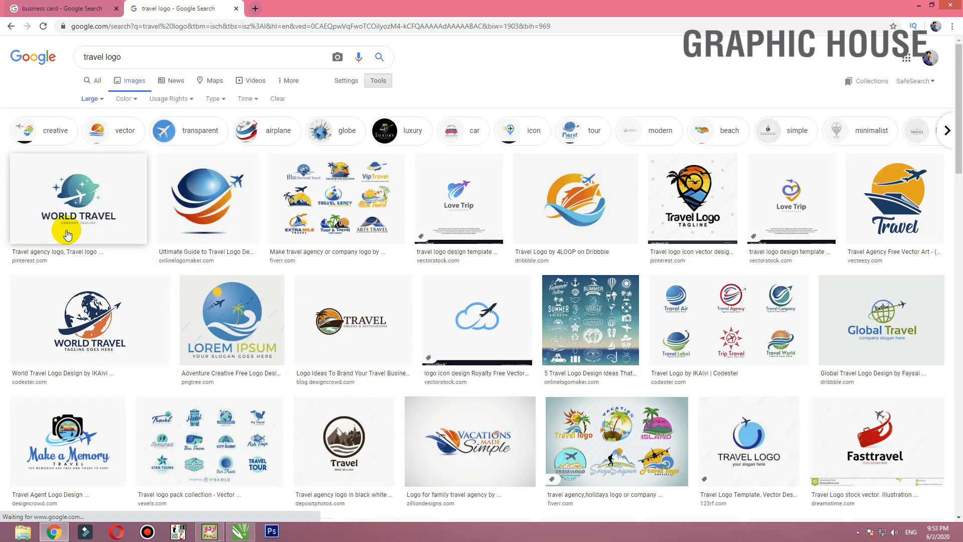
- Browse the large results, open the V M Tours & Travel logo preview, and copy the image
{"action": "scroll", "coordinate": [55, 235], "scroll_direction": "down", "scroll_amount": 4}
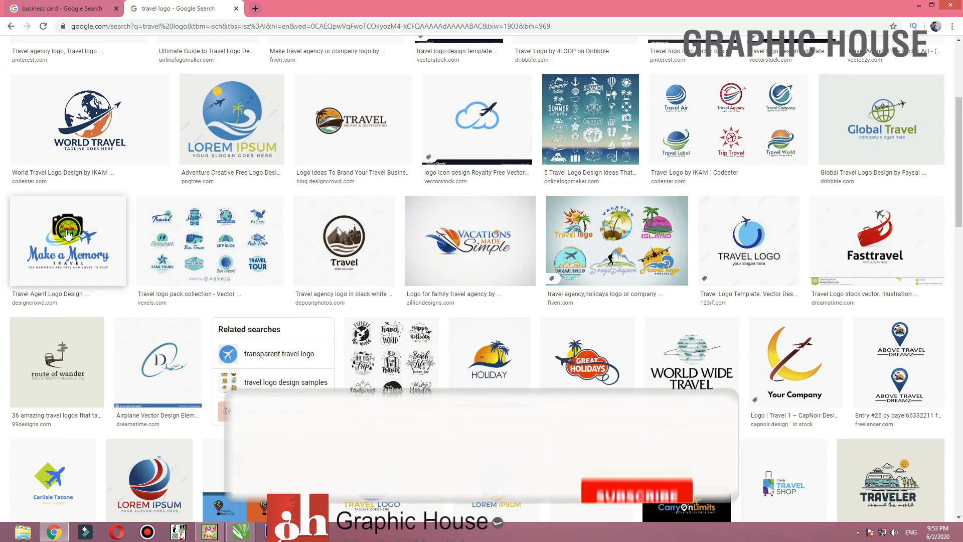
{"action": "scroll", "coordinate": [68, 234], "scroll_direction": "down", "scroll_amount": 3}
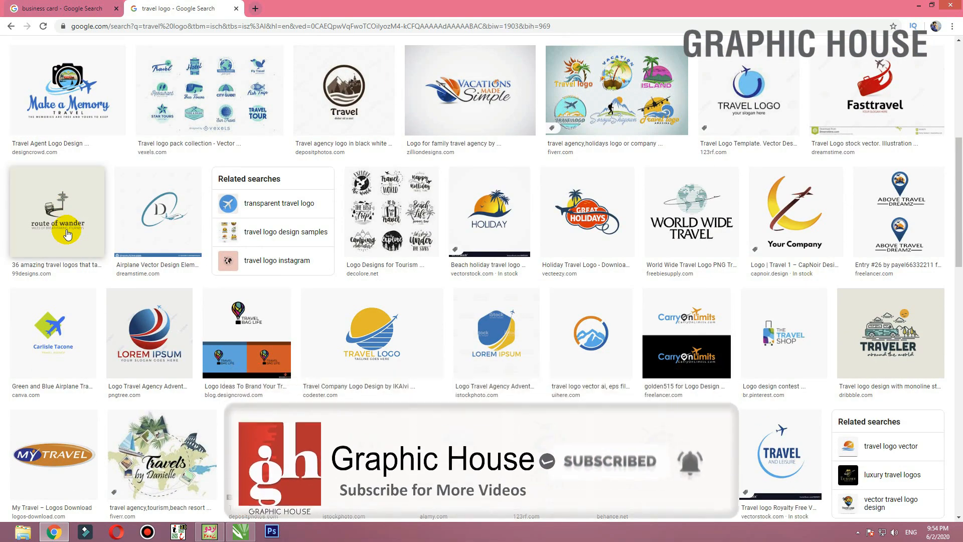
{"action": "scroll", "coordinate": [68, 234], "scroll_direction": "down", "scroll_amount": 4}
{"action": "scroll", "coordinate": [68, 234], "scroll_direction": "down", "scroll_amount": 3}
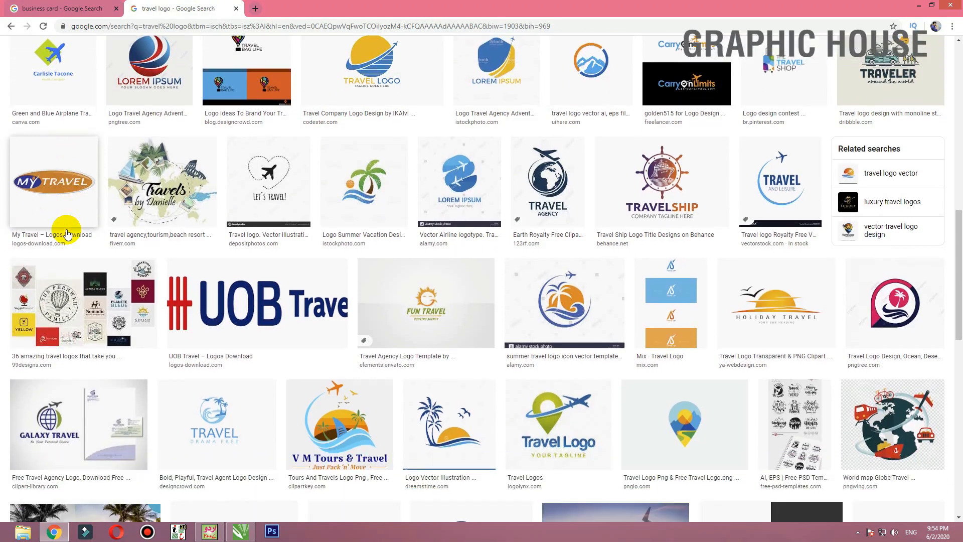
{"action": "scroll", "coordinate": [251, 246], "scroll_direction": "down", "scroll_amount": 2}
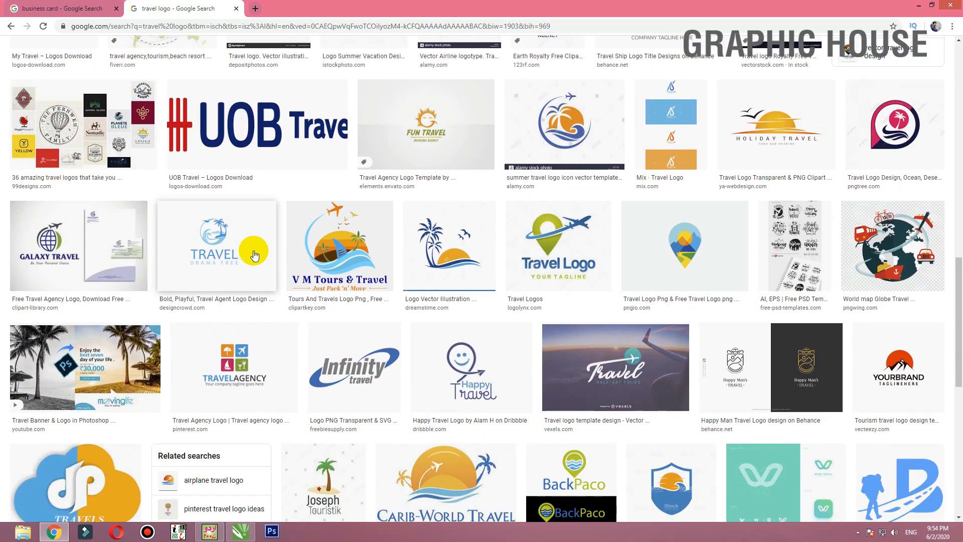
{"action": "left_click", "coordinate": [320, 251]}
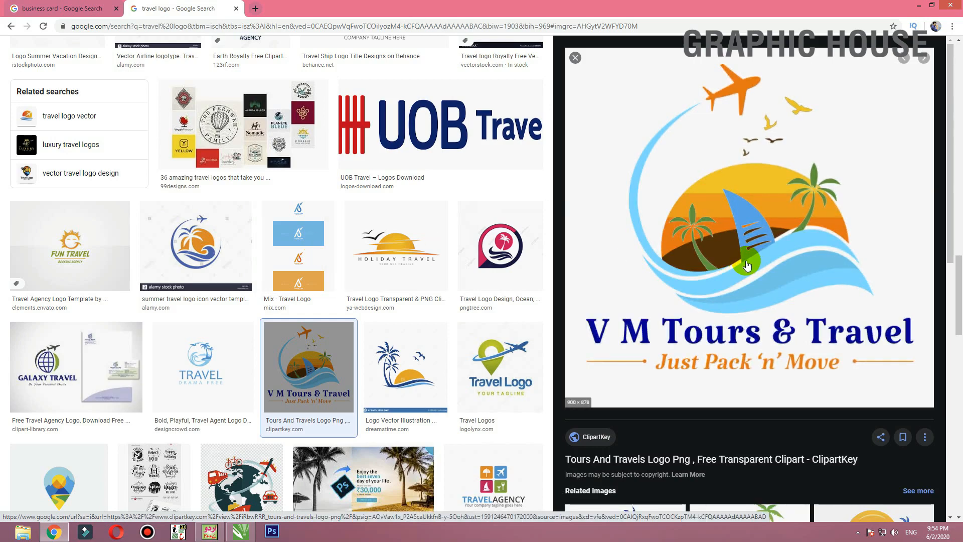
{"action": "right_click", "coordinate": [745, 221]}
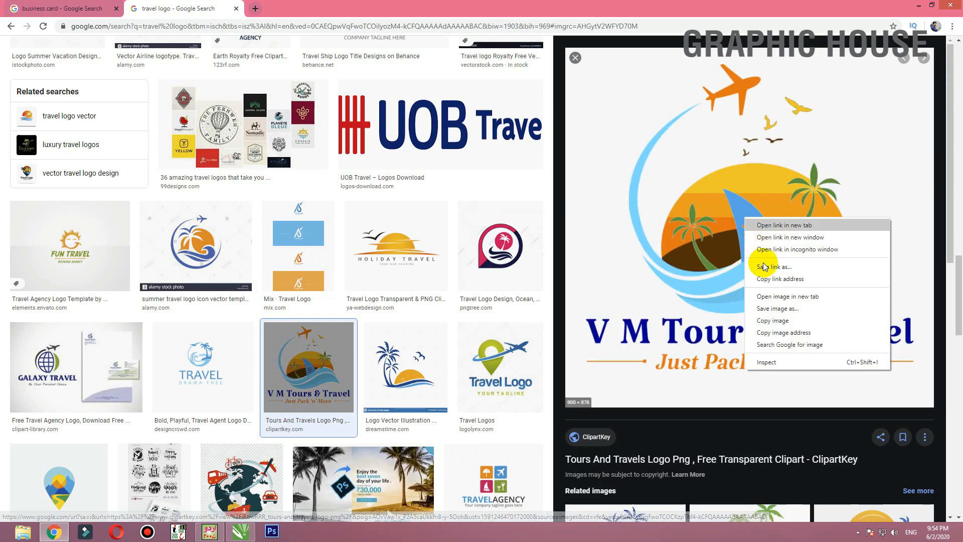
{"action": "left_click", "coordinate": [767, 312]}
- Switch to CorelDRAW, paste the copied logo, scale it to about 1.8 inches wide, and place it below the dark card
{"action": "left_click", "coordinate": [920, 5]}
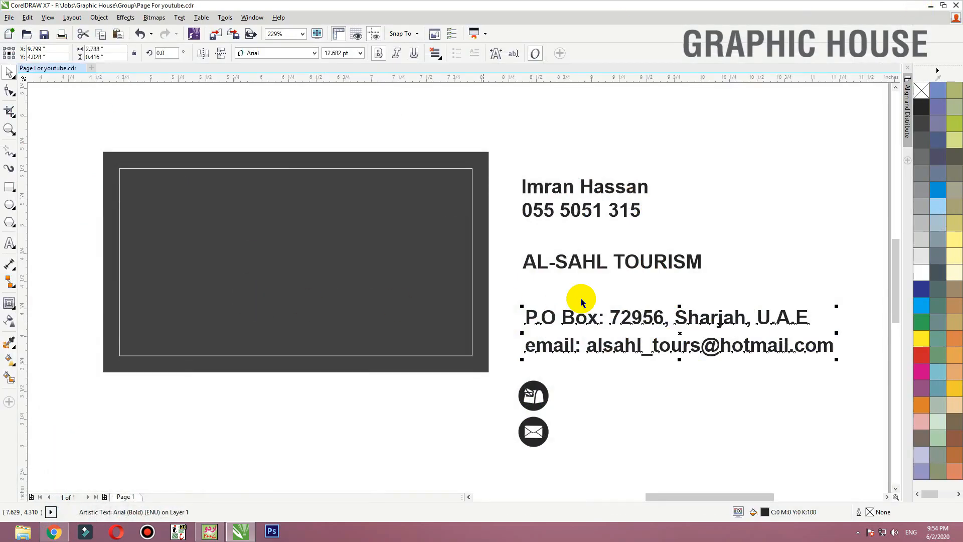
{"action": "right_click", "coordinate": [699, 161]}
{"action": "left_click", "coordinate": [728, 247]}
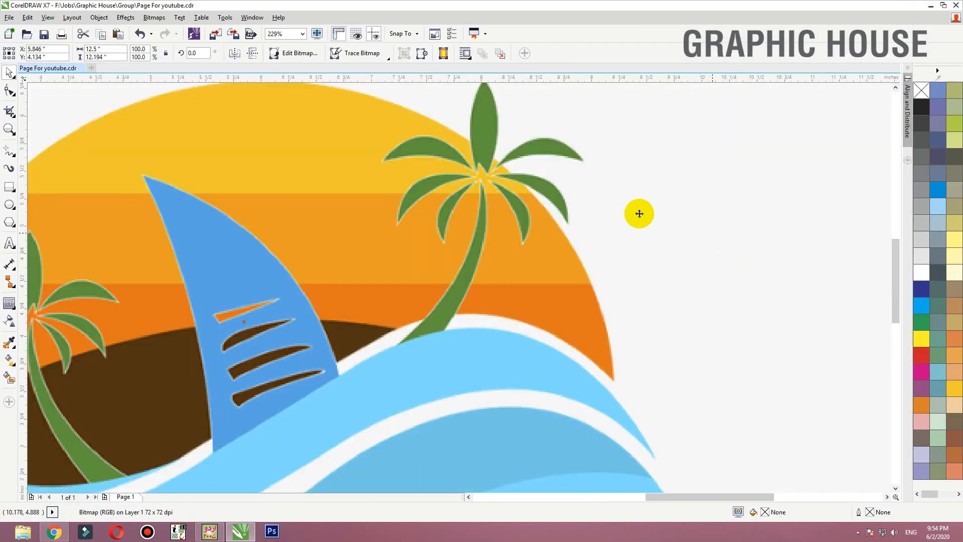
{"action": "key", "text": "shift+F2"}
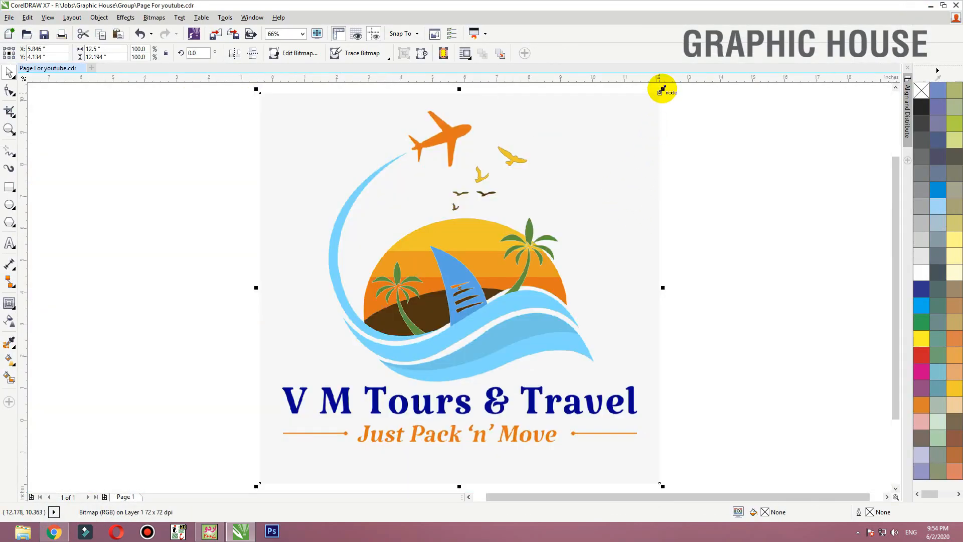
{"action": "left_click_drag", "start_coordinate": [662, 90], "coordinate": [321, 417]}
{"action": "left_click_drag", "start_coordinate": [308, 451], "coordinate": [482, 350]}
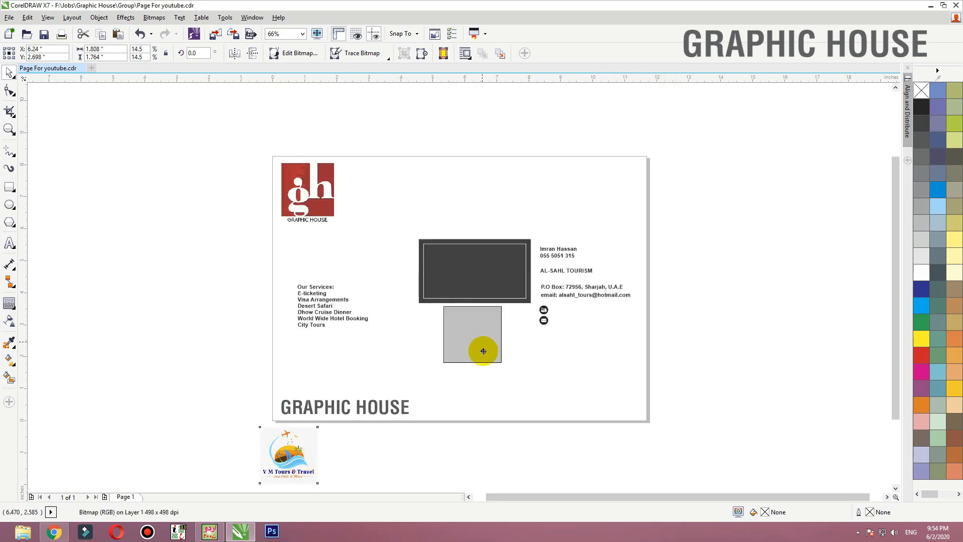
- Trace the logo bitmap with the Line art outline trace, keeping the default settings with the background removed
{"action": "key", "text": "shift+F2"}
{"action": "left_click", "coordinate": [384, 61]}
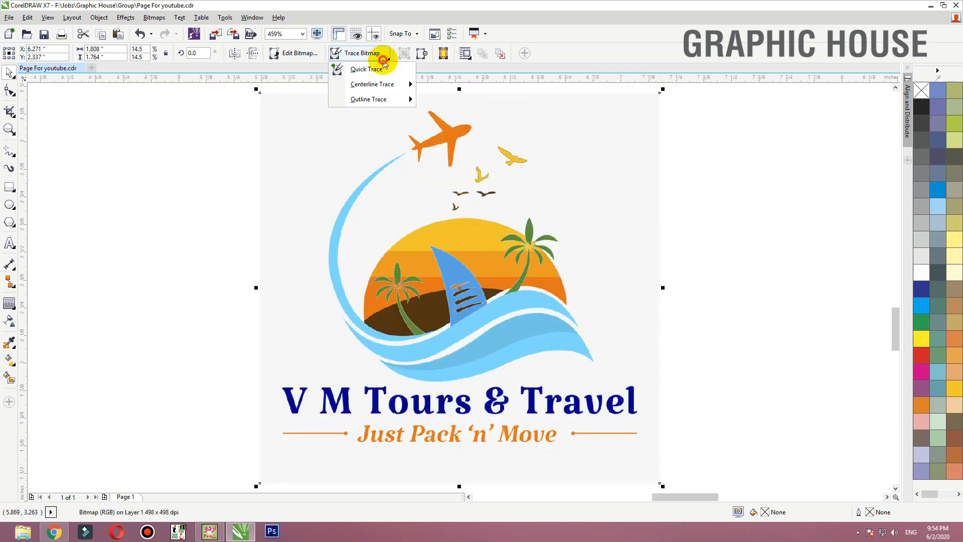
{"action": "mouse_move", "coordinate": [396, 99]}
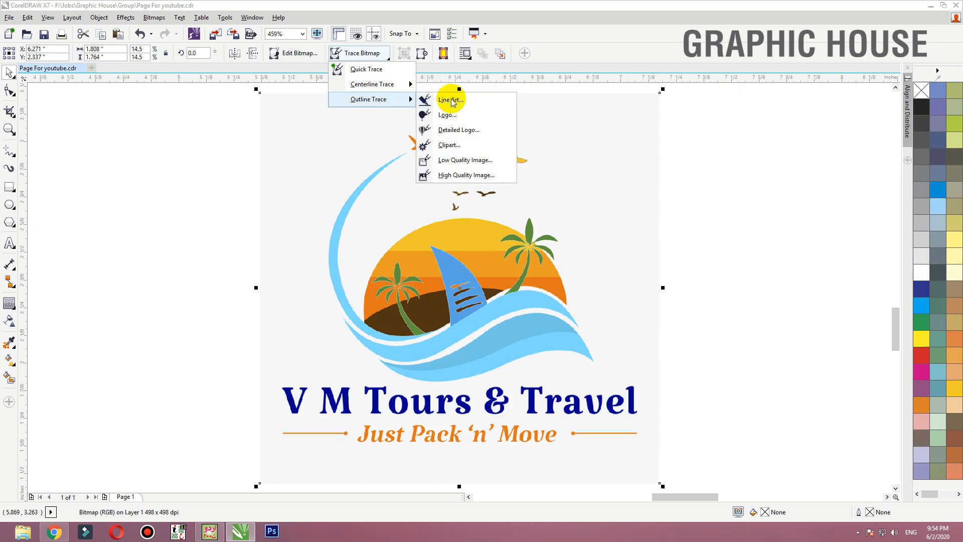
{"action": "left_click", "coordinate": [464, 103]}
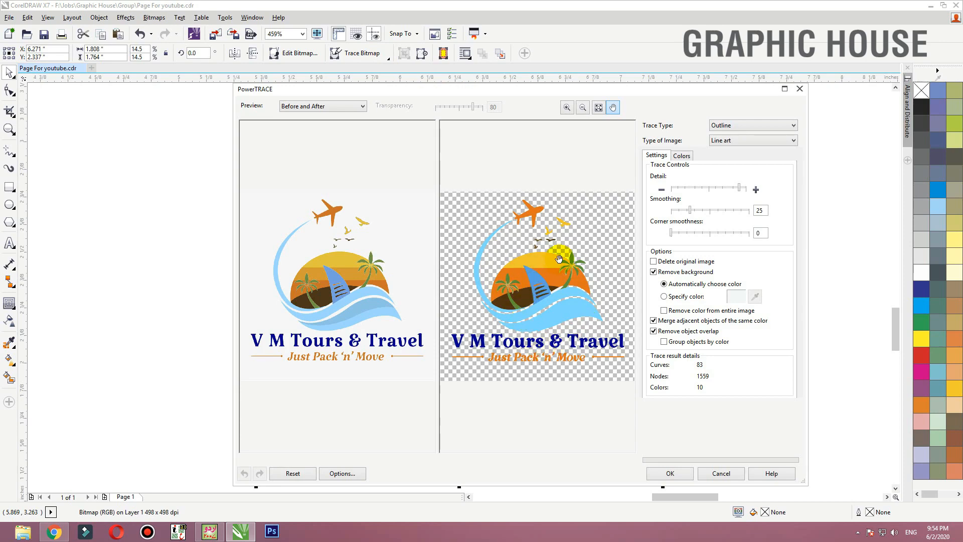
{"action": "left_click", "coordinate": [673, 474]}
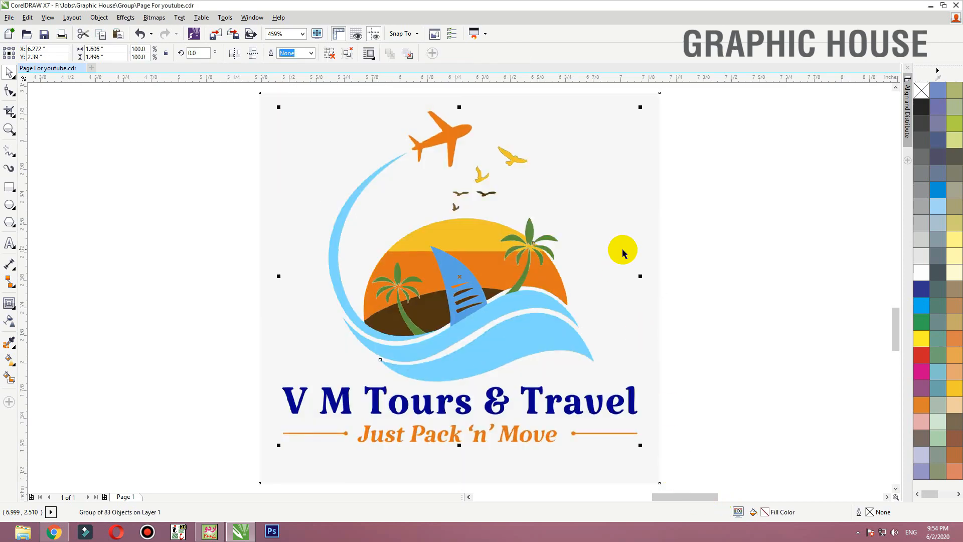
- Move the traced logo out to the left of the original bitmap, leaving a clear gap between them
{"action": "scroll", "coordinate": [622, 253], "scroll_direction": "down", "scroll_amount": 3}
{"action": "left_click_drag", "start_coordinate": [518, 268], "coordinate": [299, 270]}
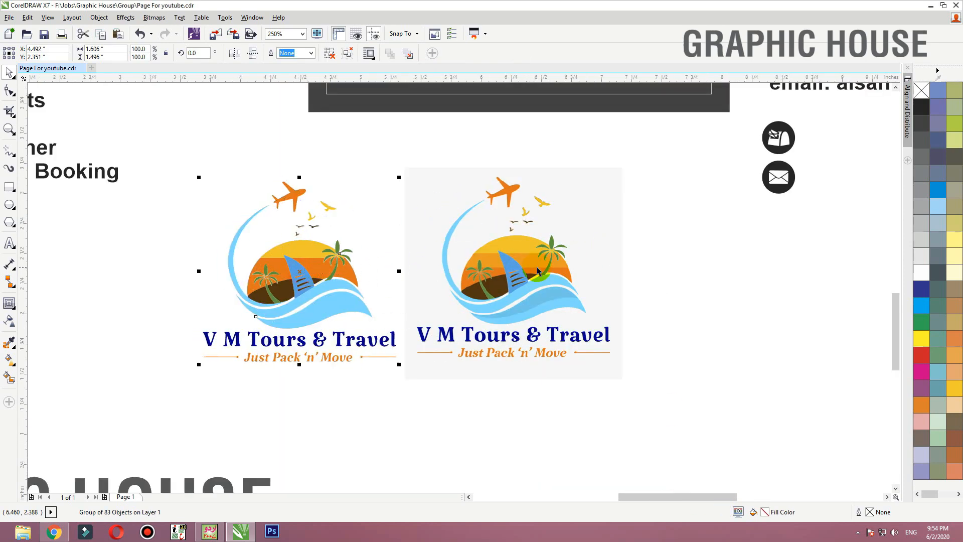
{"action": "left_click", "coordinate": [538, 271]}
{"action": "left_click_drag", "start_coordinate": [537, 271], "coordinate": [563, 265]}
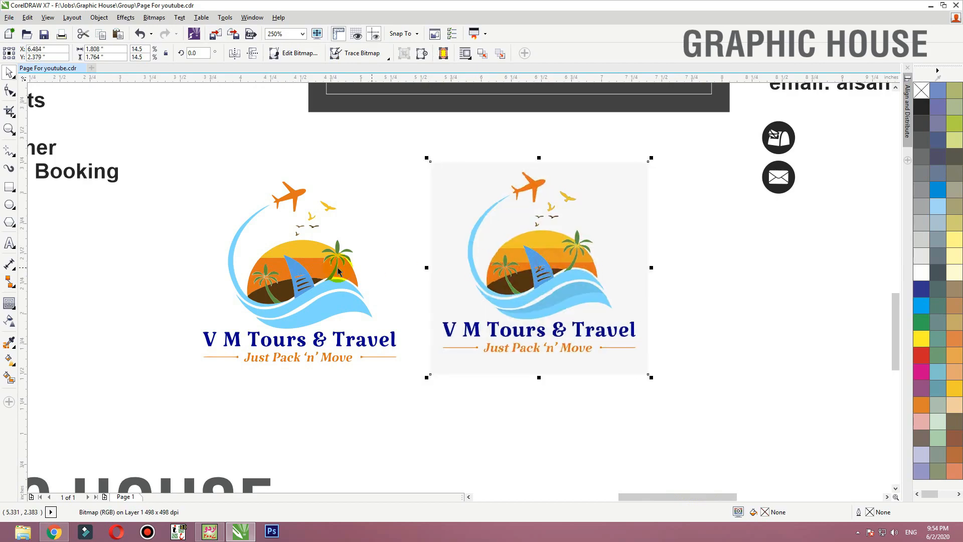
{"action": "left_click_drag", "start_coordinate": [338, 271], "coordinate": [343, 269]}
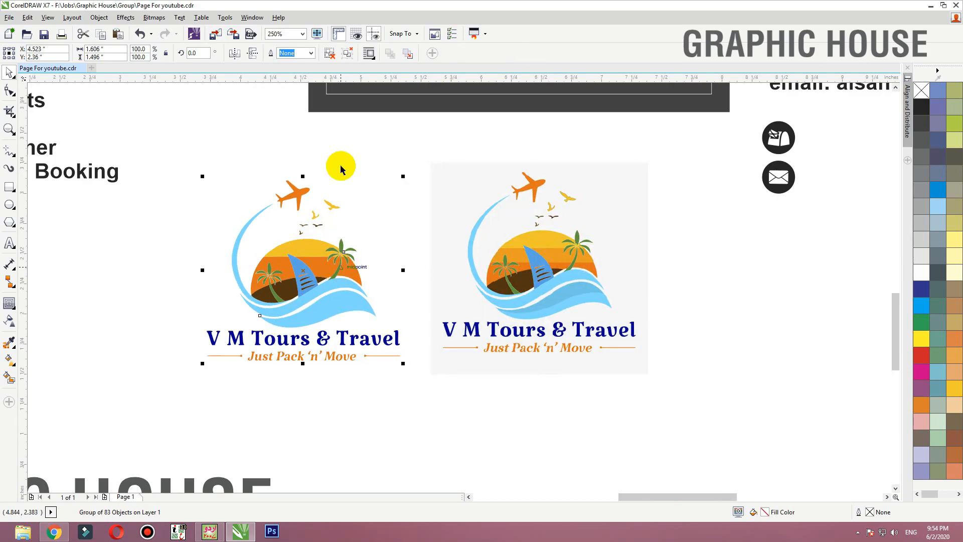
- Ungroup the traced logo and delete its company name and tagline lettering with the side lines
{"action": "left_click", "coordinate": [327, 56]}
{"action": "left_click", "coordinate": [198, 231]}
{"action": "left_click_drag", "start_coordinate": [177, 386], "coordinate": [426, 323]}
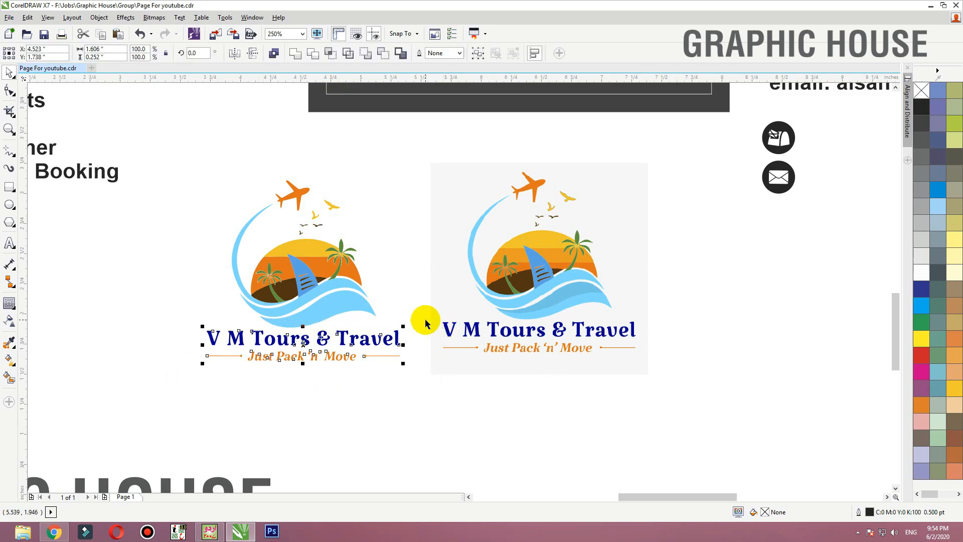
{"action": "key", "text": "Delete"}
- Try a solid black fill on all pieces of the traced logo and undo it
{"action": "left_click", "coordinate": [284, 236]}
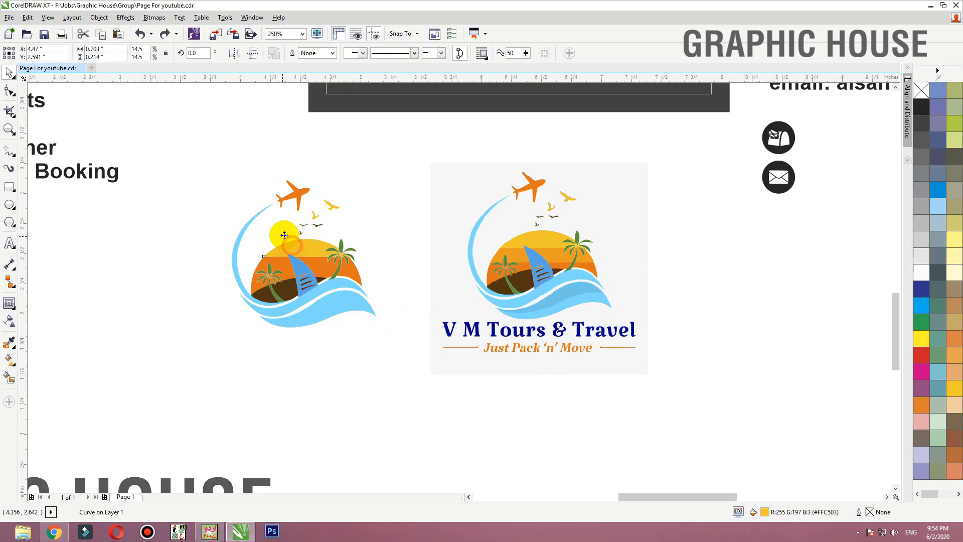
{"action": "key", "text": "Delete"}
{"action": "left_click_drag", "start_coordinate": [424, 149], "coordinate": [119, 404]}
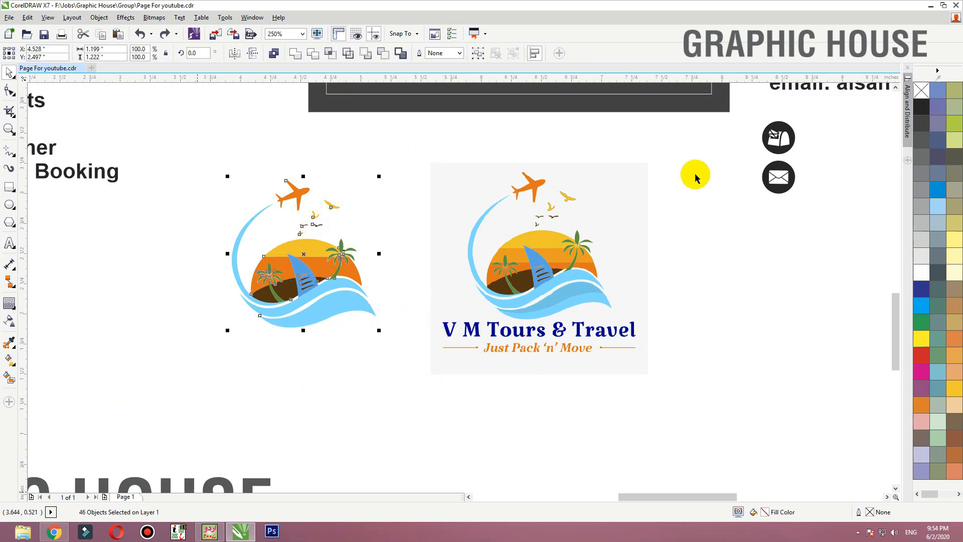
{"action": "key", "text": "shift+F2"}
{"action": "left_click", "coordinate": [927, 103]}
{"action": "scroll", "coordinate": [484, 205], "scroll_direction": "down", "scroll_amount": 2}
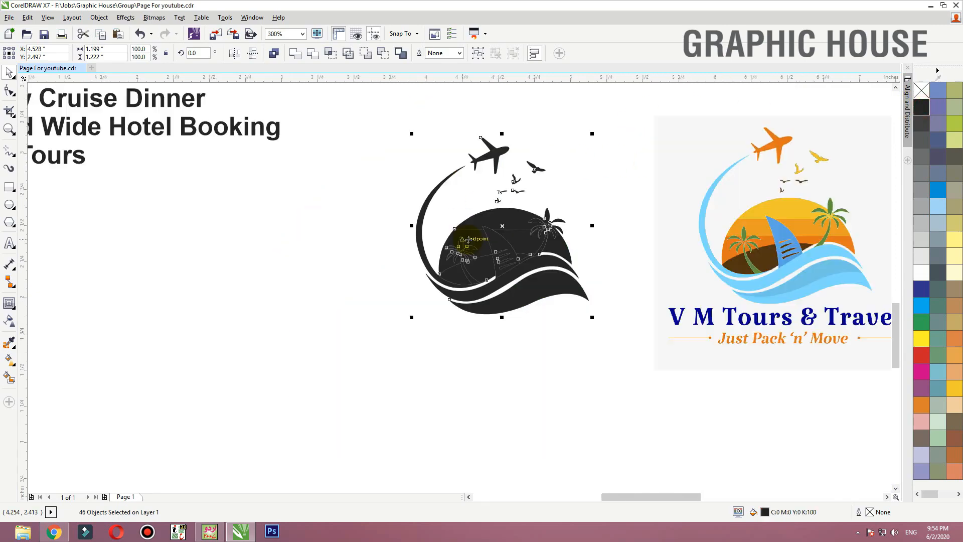
{"action": "key", "text": "ctrl+z"}
- Delete the original logo bitmap beside the traced artwork
{"action": "left_click", "coordinate": [329, 221]}
{"action": "scroll", "coordinate": [329, 211], "scroll_direction": "down", "scroll_amount": 2}
{"action": "left_click_drag", "start_coordinate": [332, 196], "coordinate": [671, 318]}
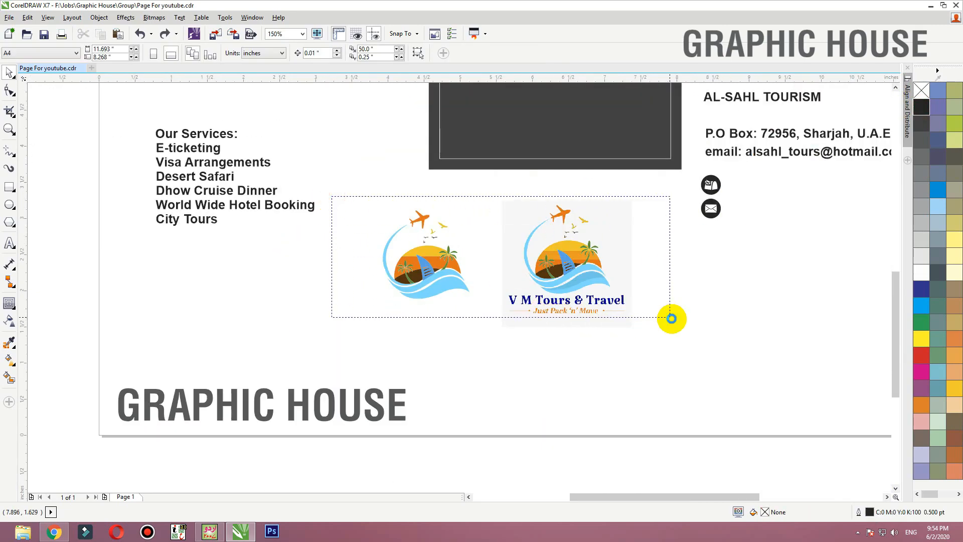
{"action": "left_click_drag", "start_coordinate": [616, 304], "coordinate": [645, 296]}
{"action": "key", "text": "Delete"}
- Select the left palm's leaves with their tan edge pieces and make the whole crown solid green
{"action": "left_click_drag", "start_coordinate": [427, 271], "coordinate": [170, 400]}
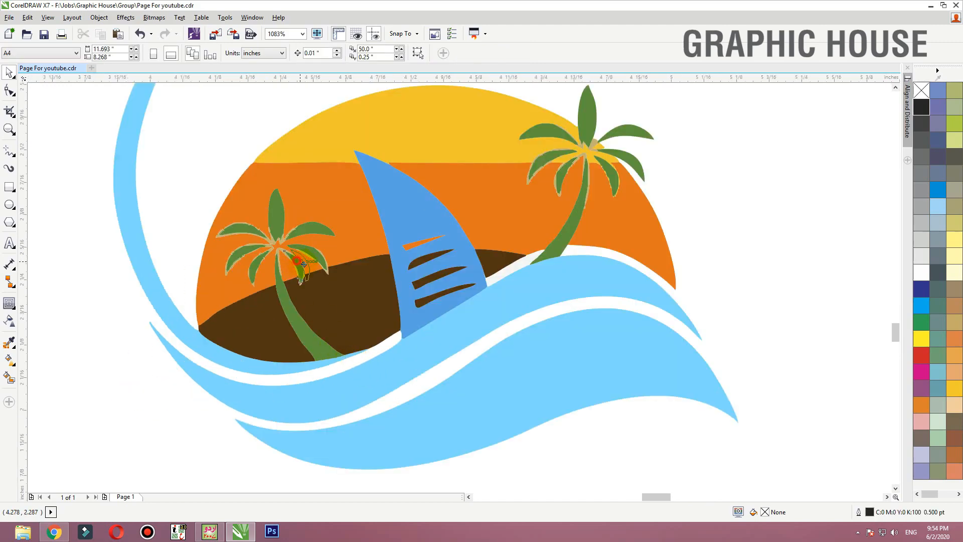
{"action": "key", "text": "ctrl+z"}
{"action": "left_click_drag", "start_coordinate": [363, 284], "coordinate": [363, 284]}
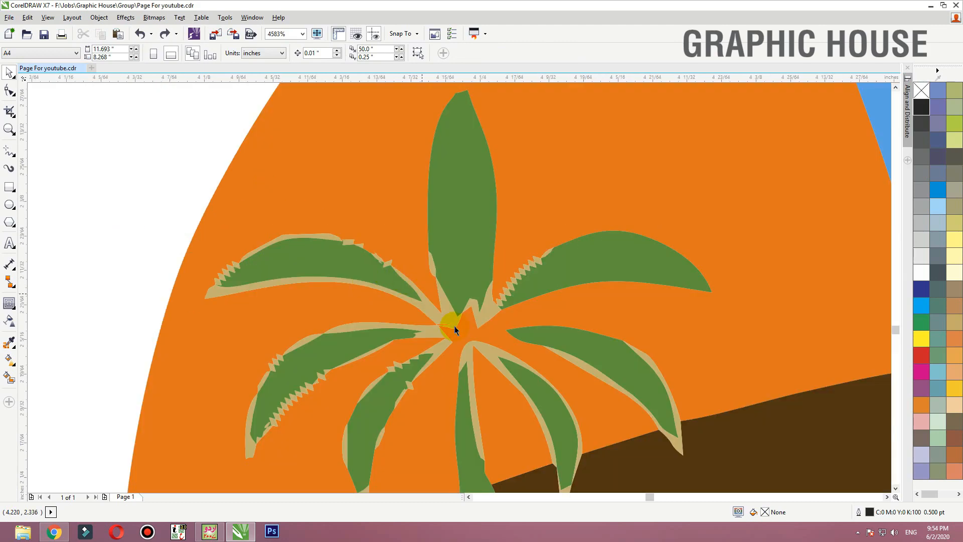
{"action": "left_click", "coordinate": [445, 316]}
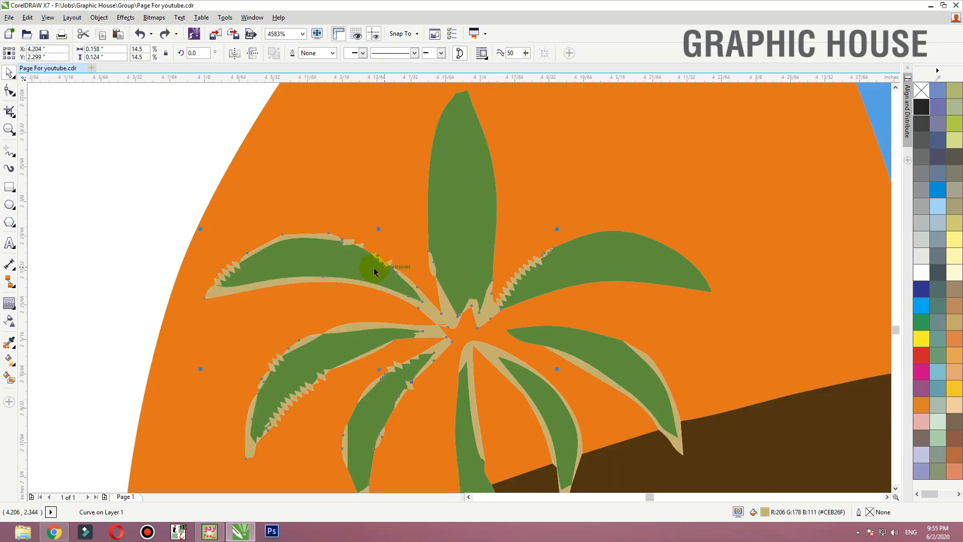
{"action": "left_click", "coordinate": [374, 272]}
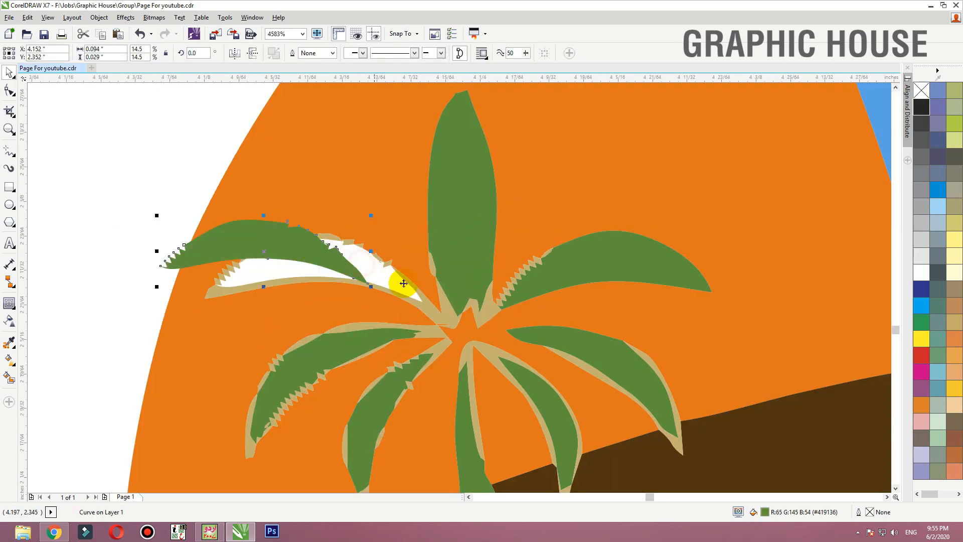
{"action": "left_click", "coordinate": [461, 247], "text": "shift"}
{"action": "scroll", "coordinate": [490, 219], "scroll_direction": "down", "scroll_amount": 2}
{"action": "left_click_drag", "start_coordinate": [245, 175], "coordinate": [433, 294]}
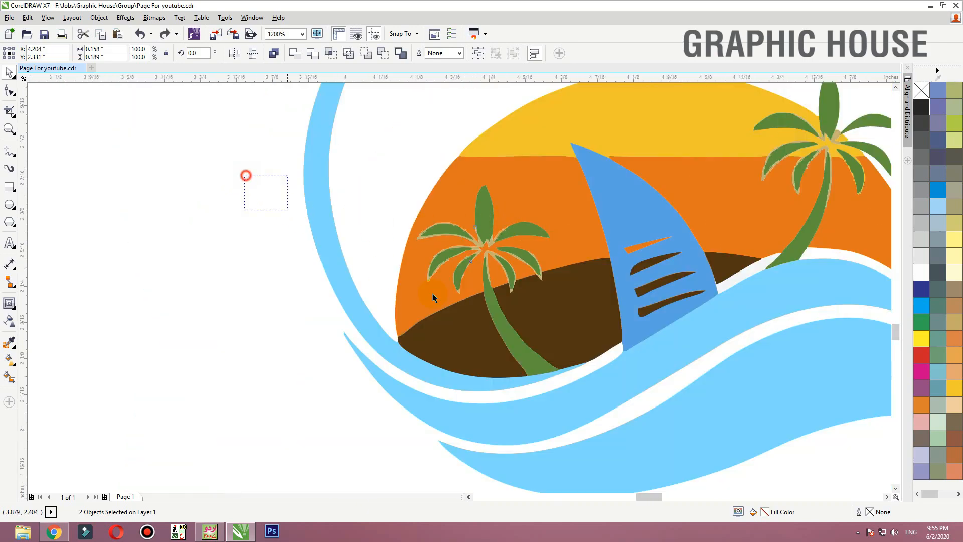
{"action": "left_click_drag", "start_coordinate": [569, 311], "coordinate": [569, 311]}
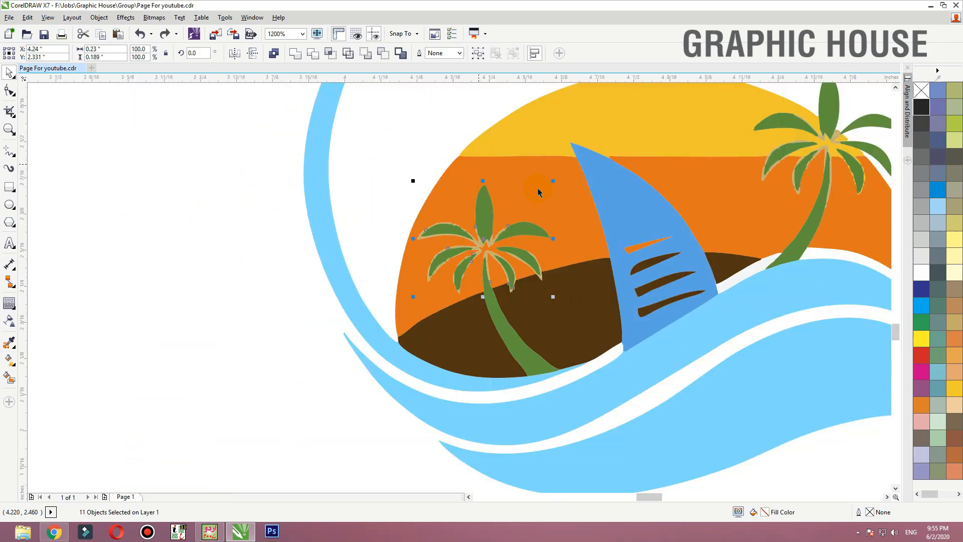
{"action": "left_click_drag", "start_coordinate": [486, 209], "coordinate": [389, 209]}
{"action": "key", "text": "ctrl+z"}
{"action": "left_click", "coordinate": [299, 221]}
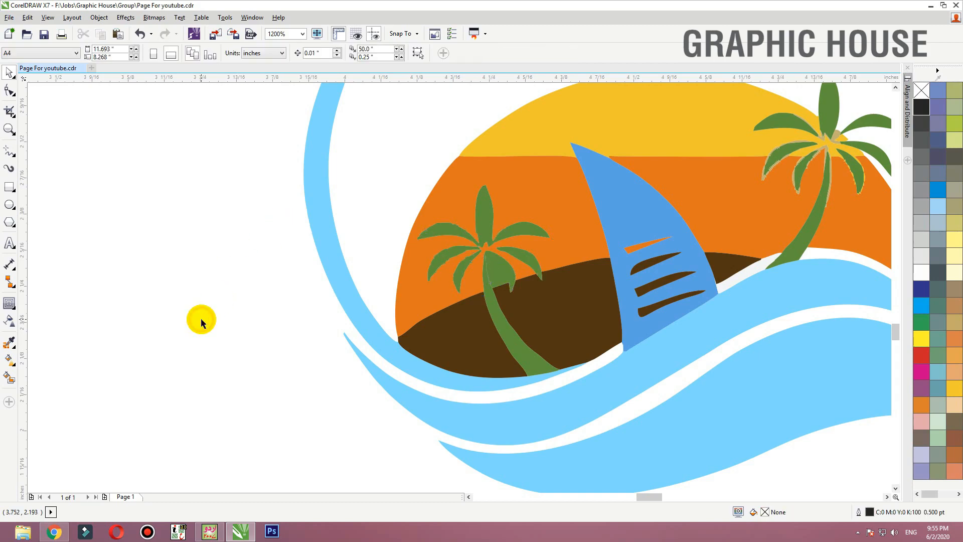
{"action": "scroll", "coordinate": [409, 280], "scroll_direction": "down", "scroll_amount": 2}
{"action": "scroll", "coordinate": [609, 256], "scroll_direction": "up", "scroll_amount": 4}
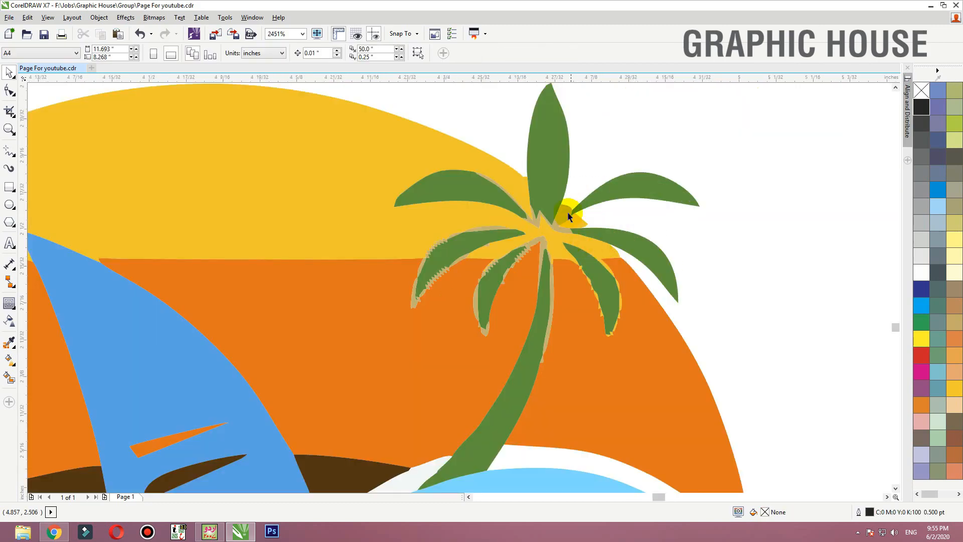
{"action": "left_click_drag", "start_coordinate": [567, 212], "coordinate": [589, 174]}
{"action": "key", "text": "ctrl+z"}
{"action": "left_click", "coordinate": [741, 146]}
{"action": "left_click_drag", "start_coordinate": [570, 221], "coordinate": [595, 205]}
{"action": "left_click_drag", "start_coordinate": [568, 249], "coordinate": [558, 226]}
{"action": "key", "text": "ctrl+z"}
{"action": "key", "text": "ctrl+z"}
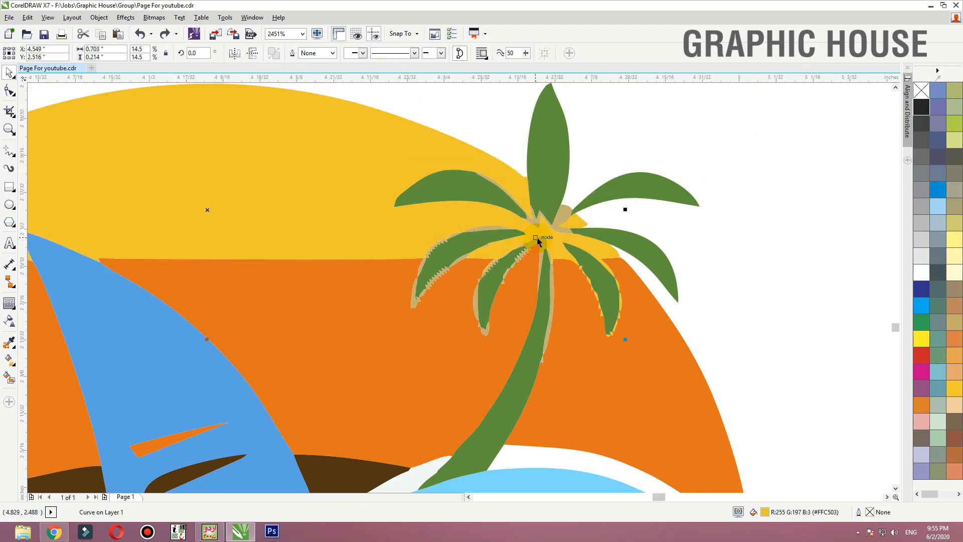
{"action": "left_click", "coordinate": [748, 241]}
{"action": "left_click", "coordinate": [542, 244]}
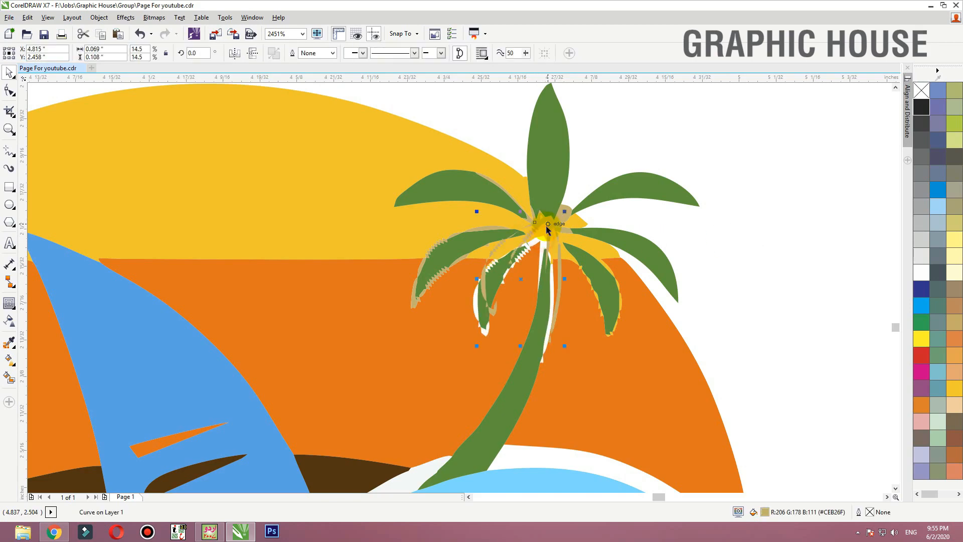
{"action": "left_click", "coordinate": [463, 246]}
{"action": "left_click", "coordinate": [483, 238], "text": "shift"}
{"action": "left_click_drag", "start_coordinate": [476, 237], "coordinate": [492, 208]}
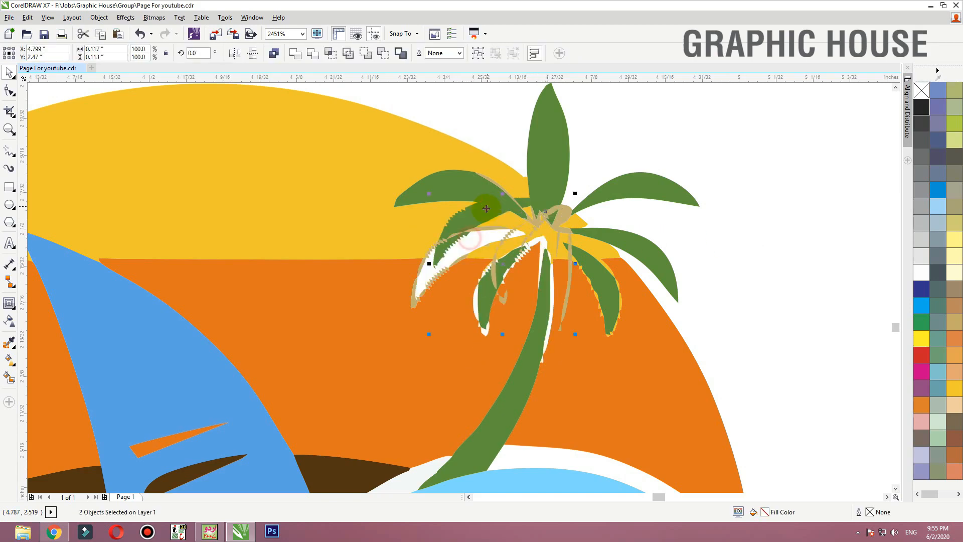
{"action": "key", "text": "ctrl+z"}
- Combine the right palm's inner lower-left leaf with its tan edge piece, and that shape with the trunk, into one green curve
{"action": "left_click", "coordinate": [485, 295]}
{"action": "left_click", "coordinate": [540, 248]}
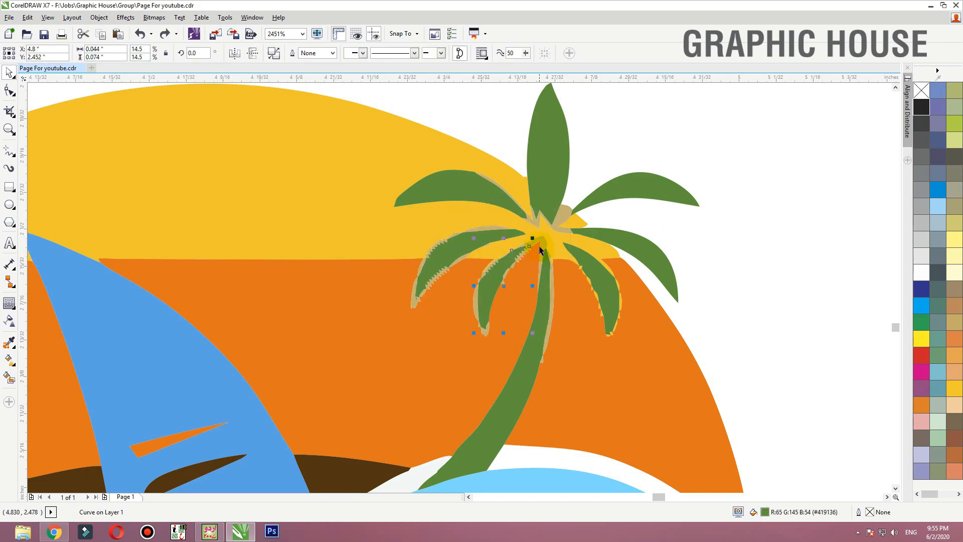
{"action": "left_click", "coordinate": [539, 236], "text": "shift"}
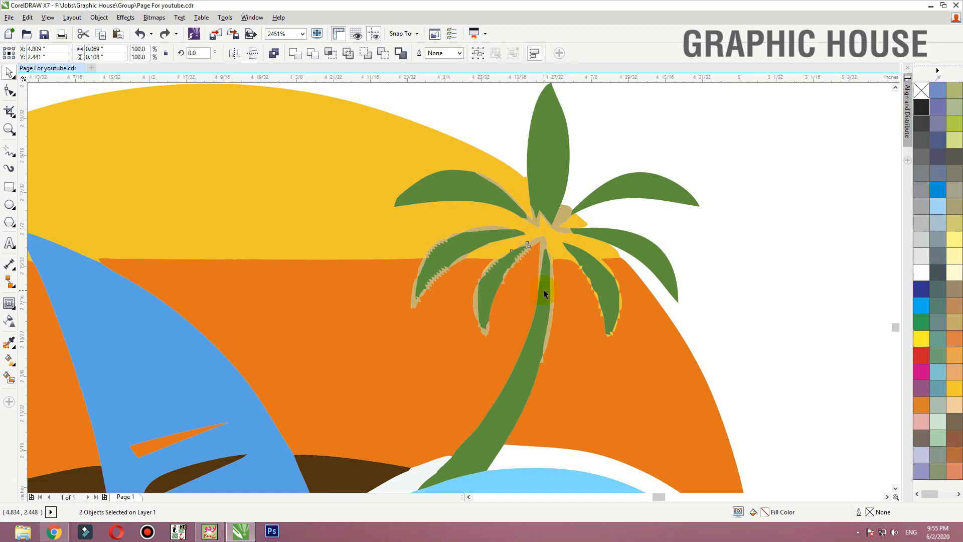
{"action": "key", "text": "ctrl+l"}
{"action": "left_click", "coordinate": [753, 370]}
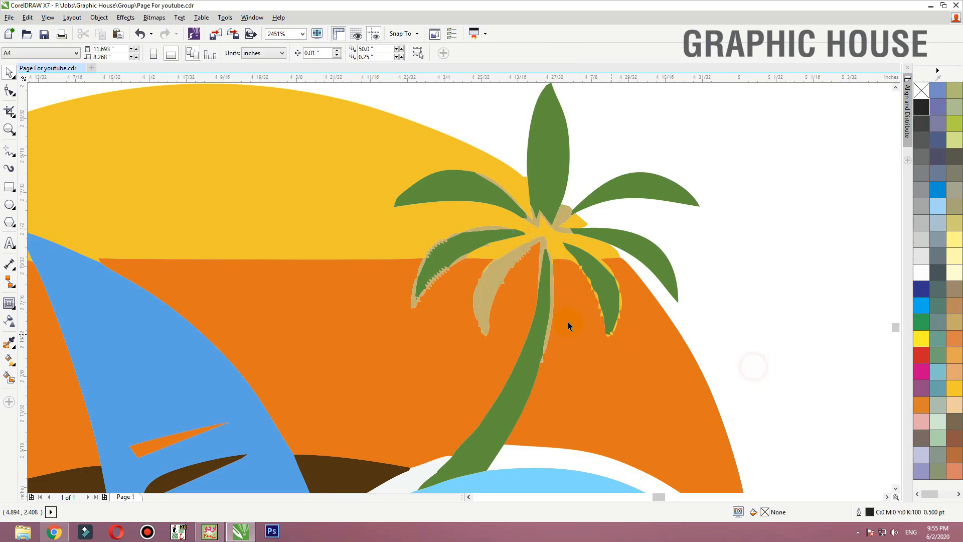
{"action": "left_click_drag", "start_coordinate": [552, 319], "coordinate": [569, 320]}
{"action": "key", "text": "ctrl+z"}
{"action": "left_click", "coordinate": [525, 399], "text": "shift"}
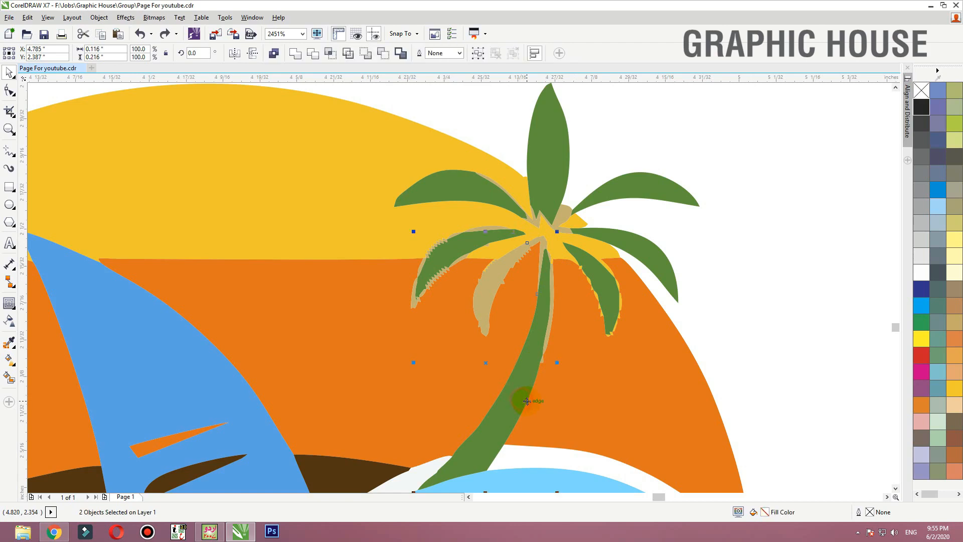
{"action": "key", "text": "ctrl+l"}
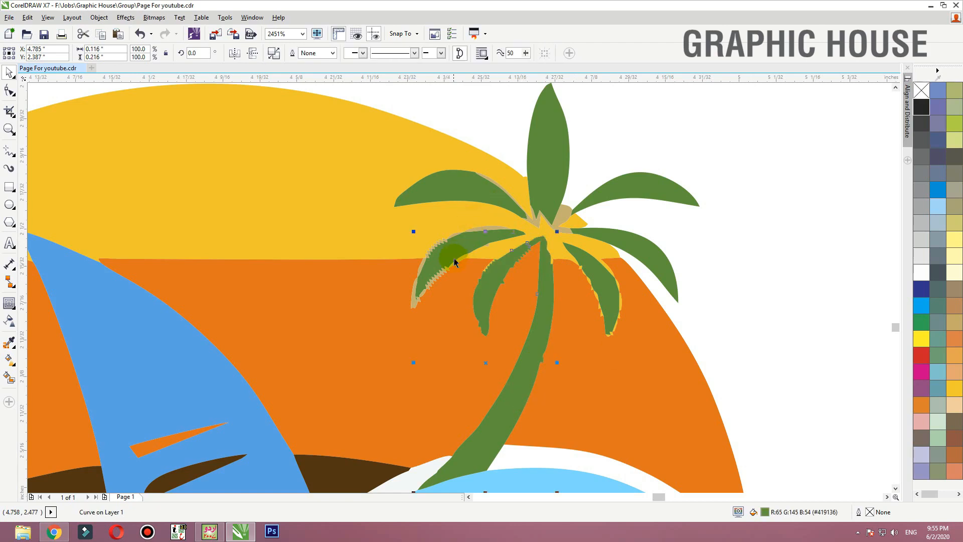
- Combine the right palm's outer lower-left leaf with its tan edge piece into one green curve
{"action": "left_click_drag", "start_coordinate": [458, 262], "coordinate": [467, 273]}
{"action": "key", "text": "ctrl+z"}
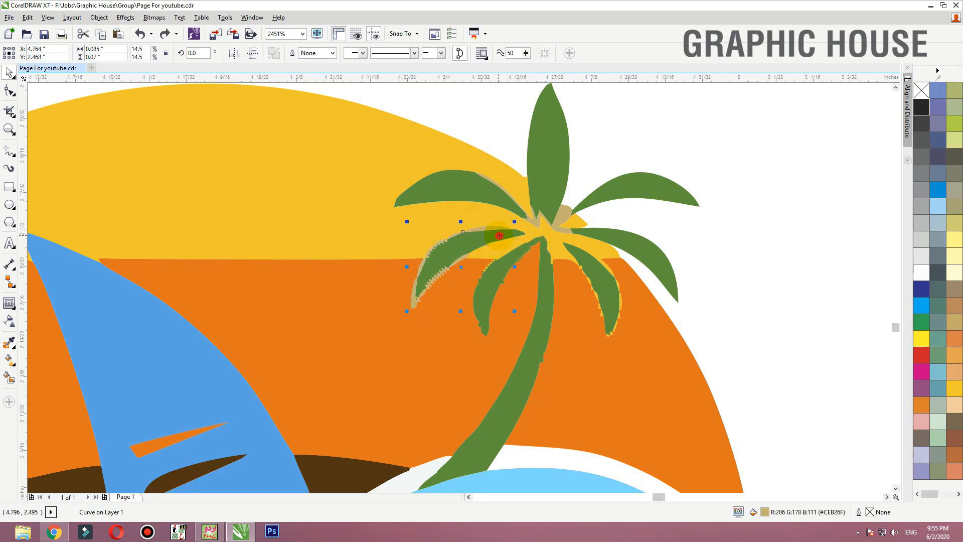
{"action": "left_click", "coordinate": [500, 236], "text": "shift"}
{"action": "key", "text": "ctrl+l"}
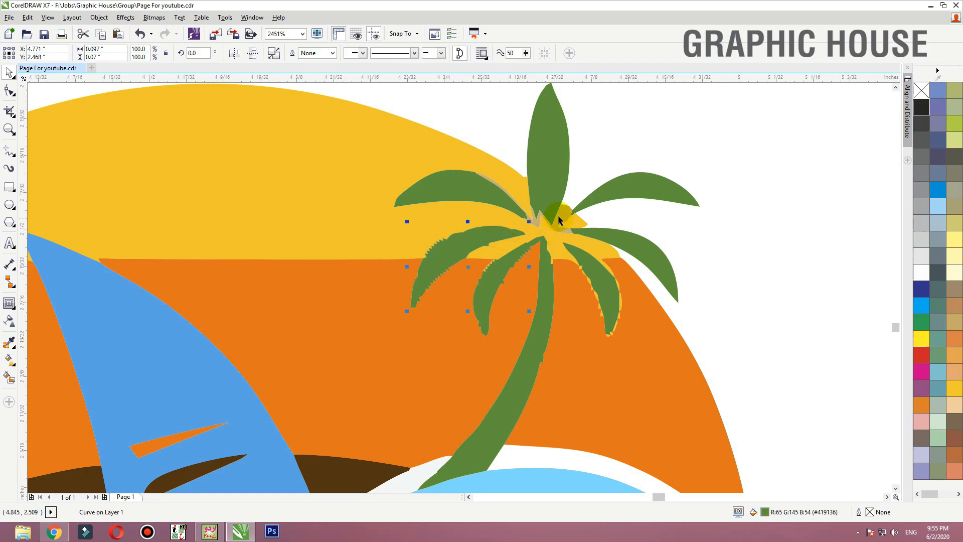
- Combine the right palm's upright top leaf with the tan piece around the crown's centre into one green curve
{"action": "left_click_drag", "start_coordinate": [564, 212], "coordinate": [562, 214]}
{"action": "left_click_drag", "start_coordinate": [548, 169], "coordinate": [556, 164]}
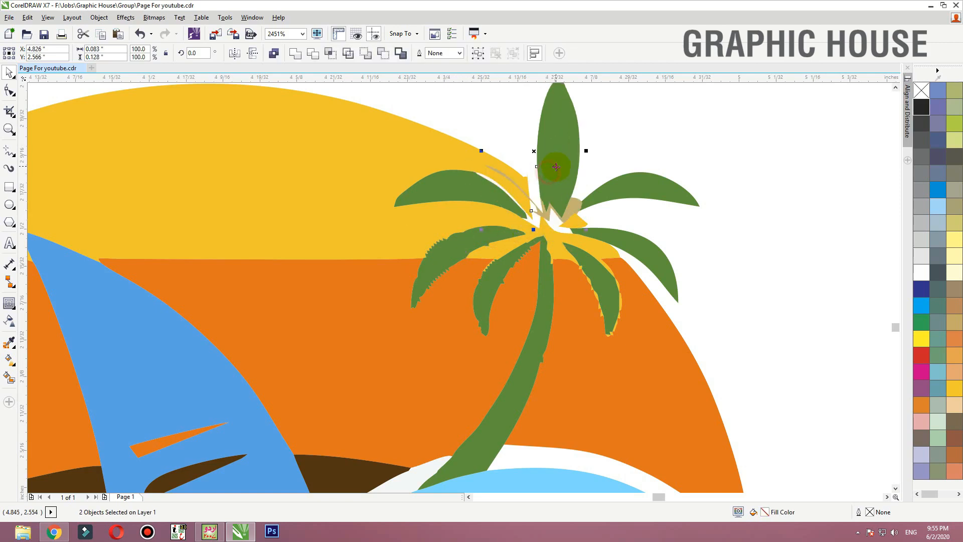
{"action": "key", "text": "ctrl+z"}
{"action": "key", "text": "ctrl+l"}
{"action": "left_click", "coordinate": [651, 153]}
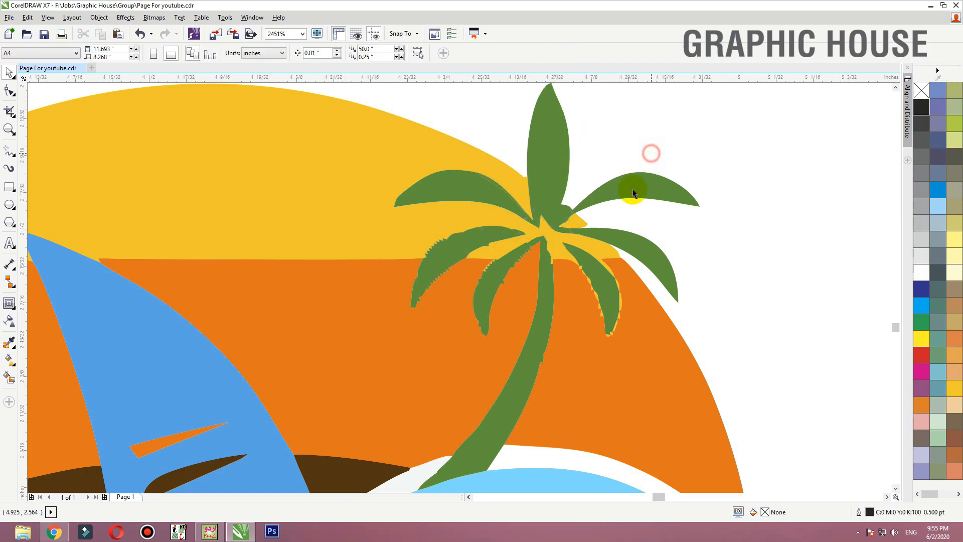
- Examine the right palm's lower-right leaf, its ragged yellow edge and nodes, and the overall look of the cleaned logo
{"action": "left_click", "coordinate": [599, 274]}
{"action": "left_click", "coordinate": [704, 250]}
{"action": "scroll", "coordinate": [699, 246], "scroll_direction": "down", "scroll_amount": 2}
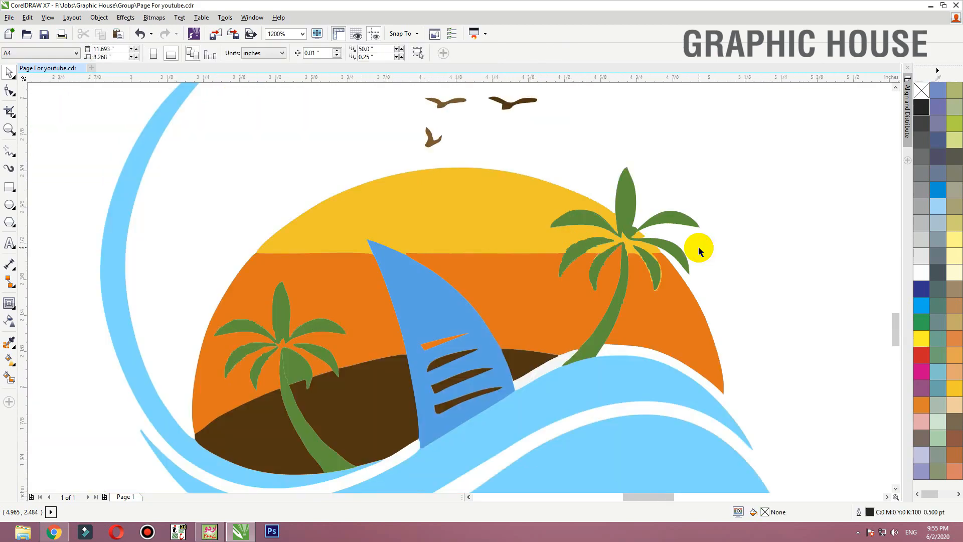
{"action": "left_click", "coordinate": [725, 230]}
{"action": "key", "text": "F2"}
{"action": "left_click_drag", "start_coordinate": [732, 215], "coordinate": [366, 403]}
{"action": "scroll", "coordinate": [512, 366], "scroll_direction": "down", "scroll_amount": 2}
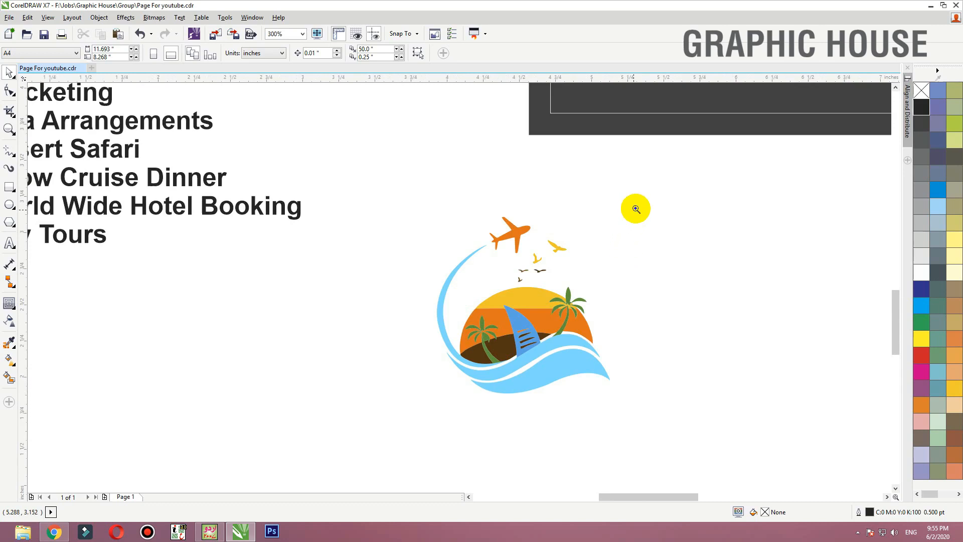
{"action": "left_click_drag", "start_coordinate": [635, 207], "coordinate": [398, 401]}
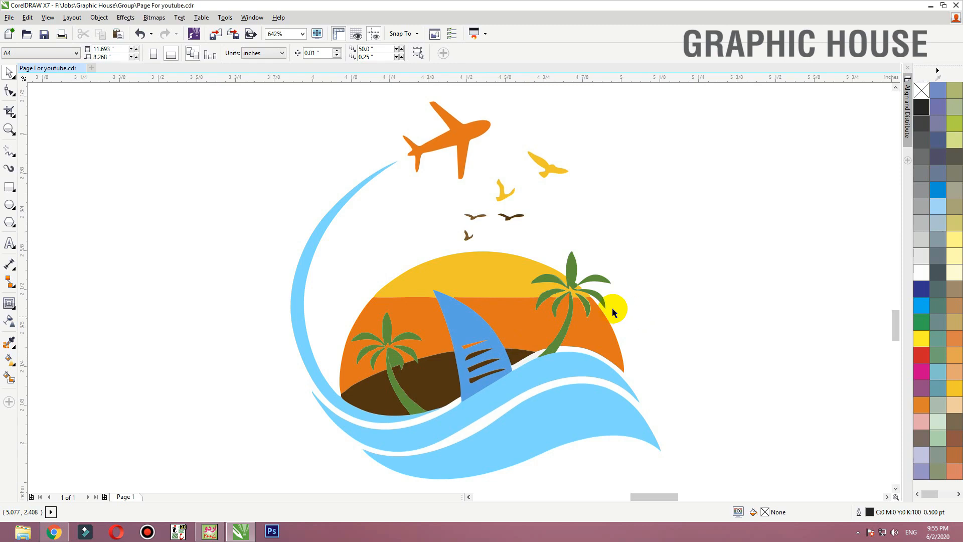
{"action": "left_click_drag", "start_coordinate": [611, 295], "coordinate": [652, 273]}
{"action": "key", "text": "F10"}
{"action": "left_click", "coordinate": [393, 346]}
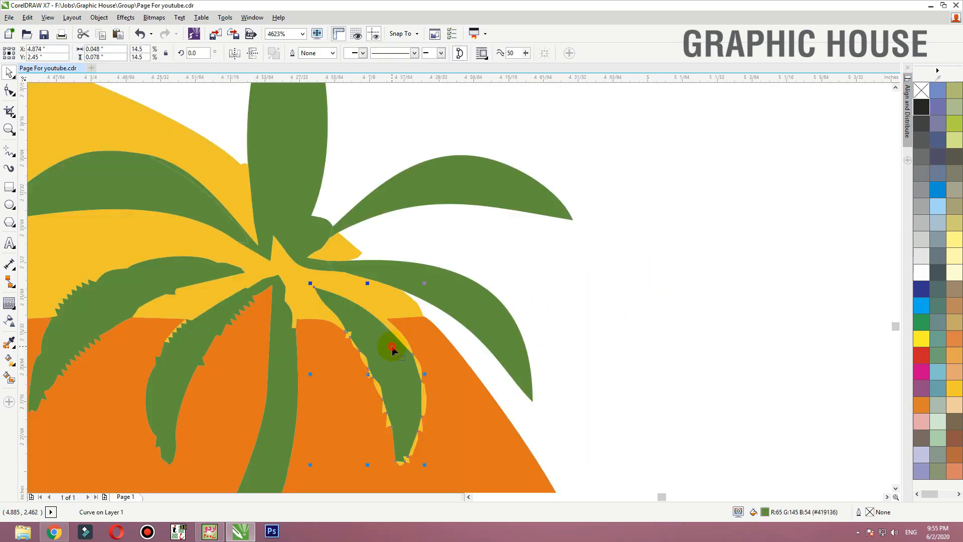
{"action": "scroll", "coordinate": [439, 293], "scroll_direction": "down", "scroll_amount": 1}
{"action": "key", "text": "F2"}
{"action": "left_click_drag", "start_coordinate": [501, 271], "coordinate": [301, 444]}
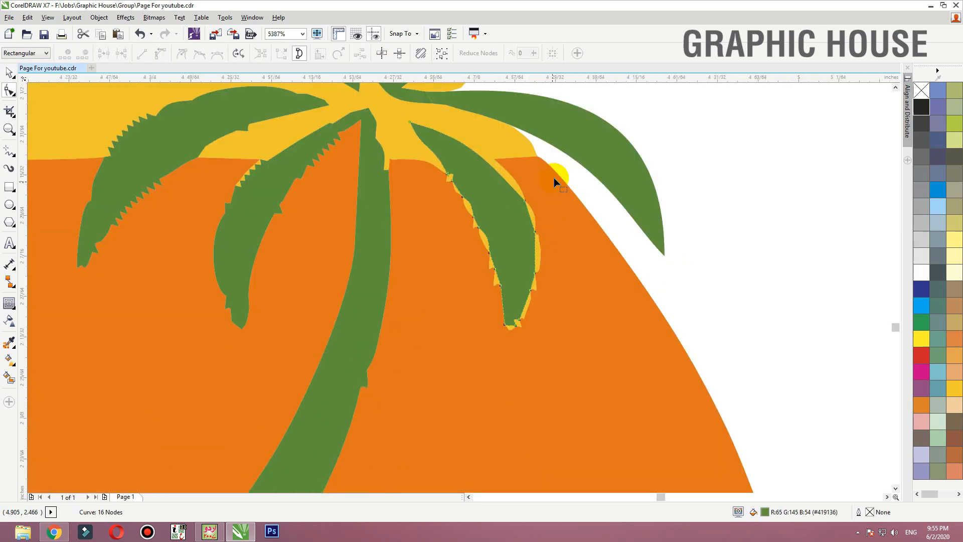
{"action": "key", "text": "space"}
{"action": "left_click", "coordinate": [449, 246]}
{"action": "scroll", "coordinate": [482, 257], "scroll_direction": "down", "scroll_amount": 2}
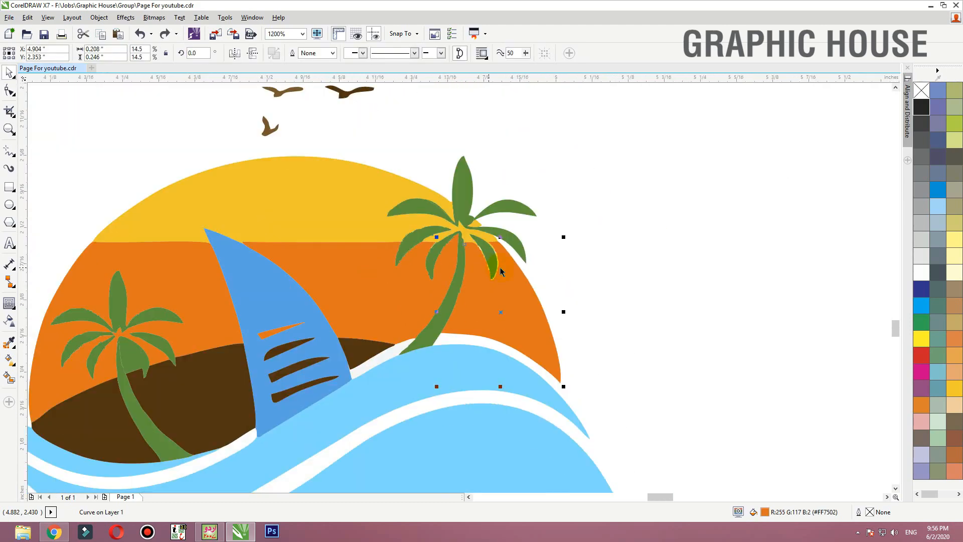
{"action": "left_click", "coordinate": [616, 256]}
{"action": "scroll", "coordinate": [583, 292], "scroll_direction": "down", "scroll_amount": 1}
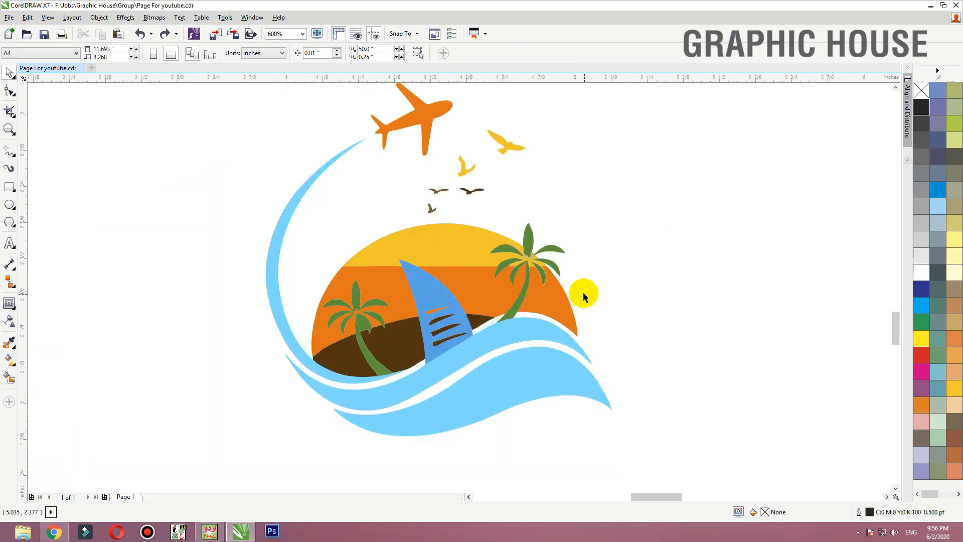
{"action": "scroll", "coordinate": [583, 291], "scroll_direction": "down", "scroll_amount": 2}
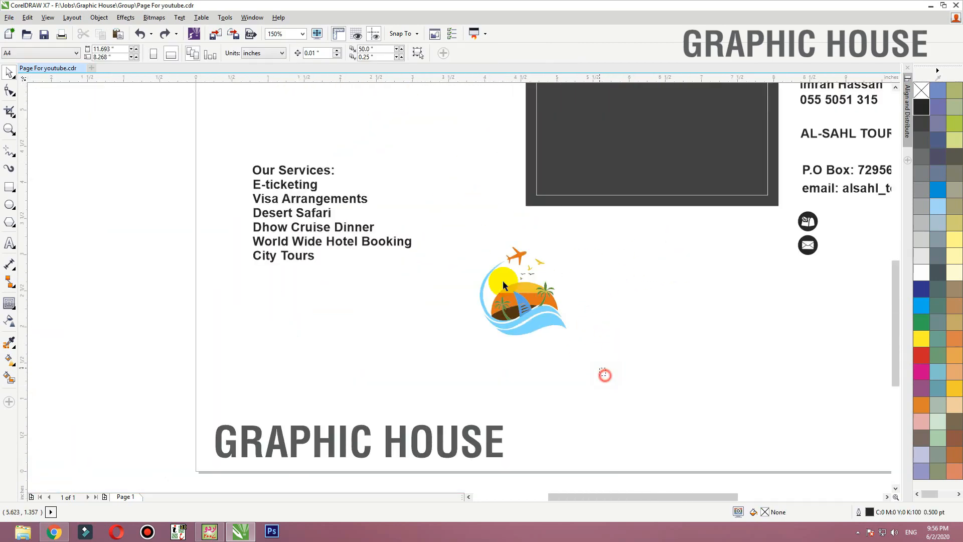
- Select the whole traced logo and move it up closer to the card's lower edge
{"action": "left_click_drag", "start_coordinate": [444, 229], "coordinate": [443, 229]}
{"action": "left_click_drag", "start_coordinate": [488, 330], "coordinate": [491, 290]}
{"action": "left_click", "coordinate": [491, 294]}
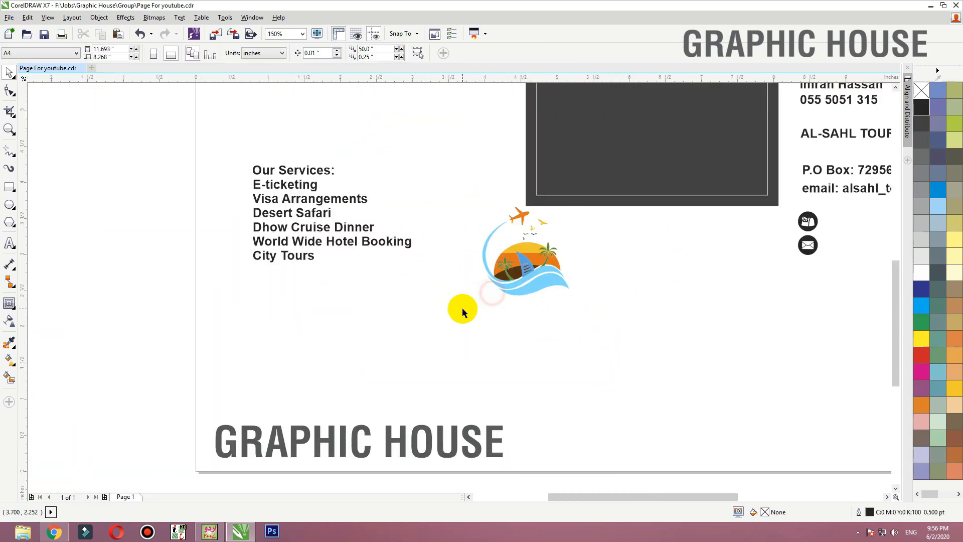
- Move the AL-SAHL TOURISM text from the contact details to directly beneath the logo
{"action": "scroll", "coordinate": [420, 293], "scroll_direction": "down", "scroll_amount": 1}
{"action": "left_click", "coordinate": [604, 225]}
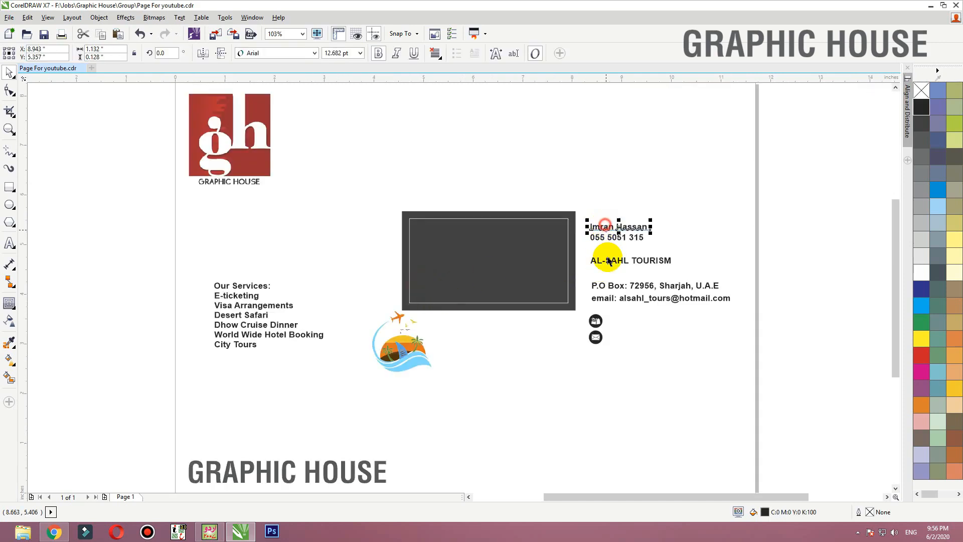
{"action": "left_click_drag", "start_coordinate": [606, 262], "coordinate": [398, 385]}
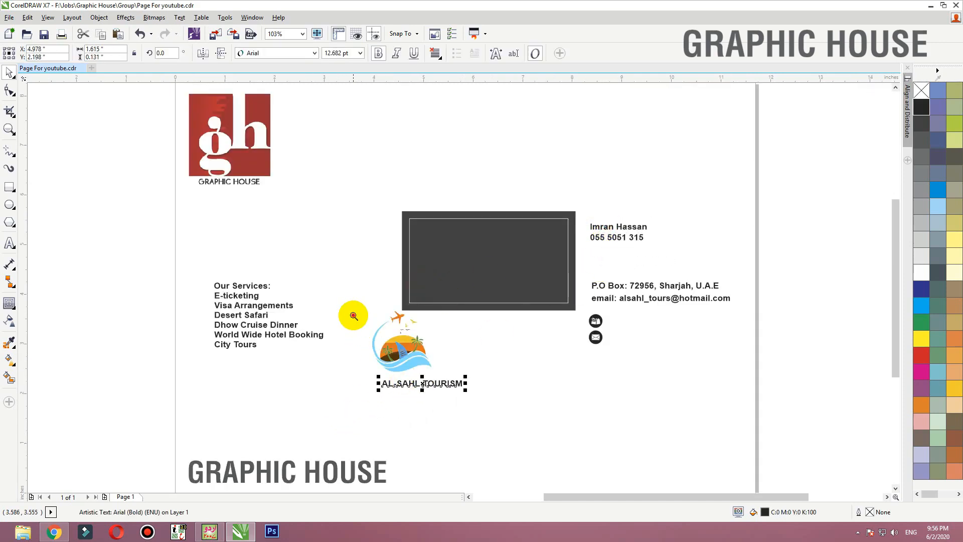
{"action": "left_click_drag", "start_coordinate": [353, 316], "coordinate": [486, 412]}
{"action": "left_click_drag", "start_coordinate": [407, 376], "coordinate": [367, 346]}
- Break the AL-SAHL TOURISM text into two lines after AL-SAHL and place a copy of it beside the logo
{"action": "double_click", "coordinate": [405, 351]}
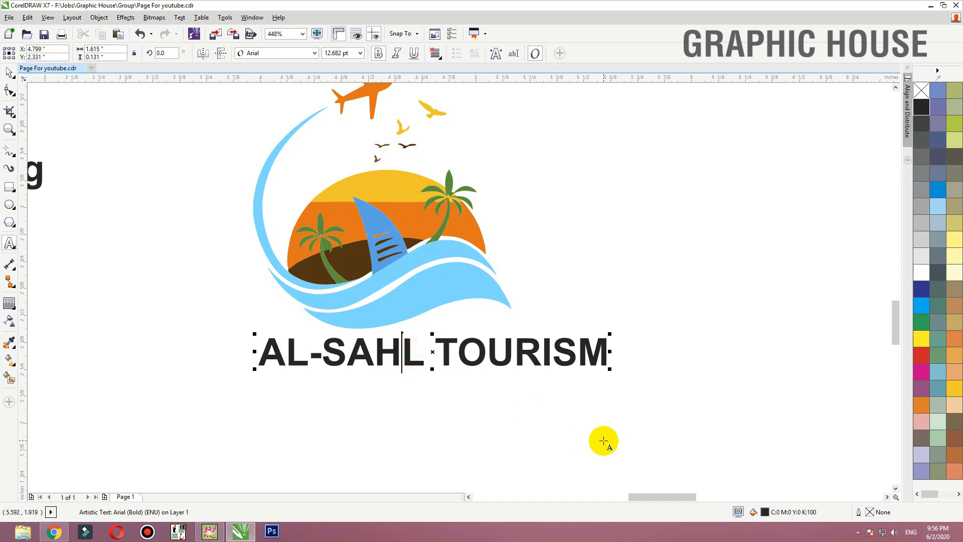
{"action": "key", "text": "Return"}
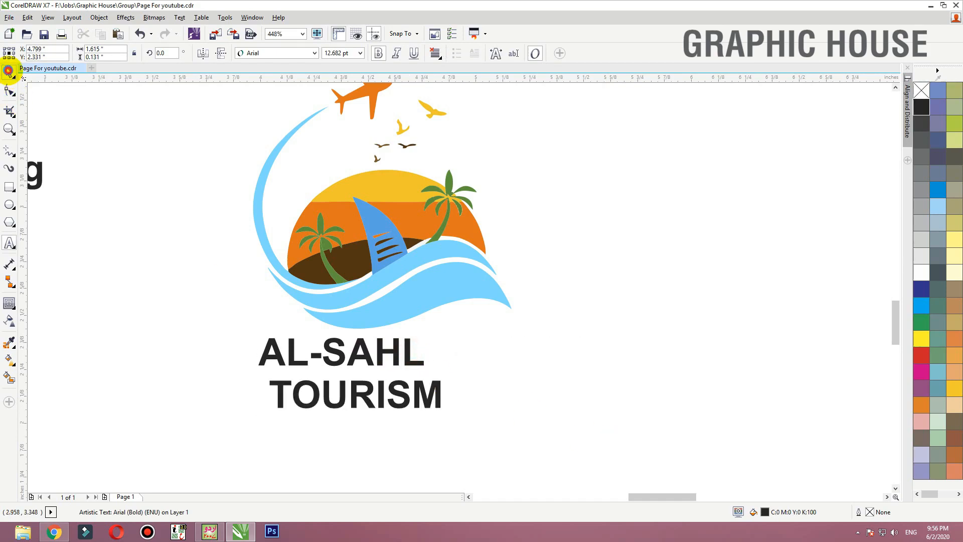
{"action": "left_click", "coordinate": [8, 71]}
{"action": "left_click", "coordinate": [398, 359]}
{"action": "left_click_drag", "start_coordinate": [426, 346], "coordinate": [723, 170]}
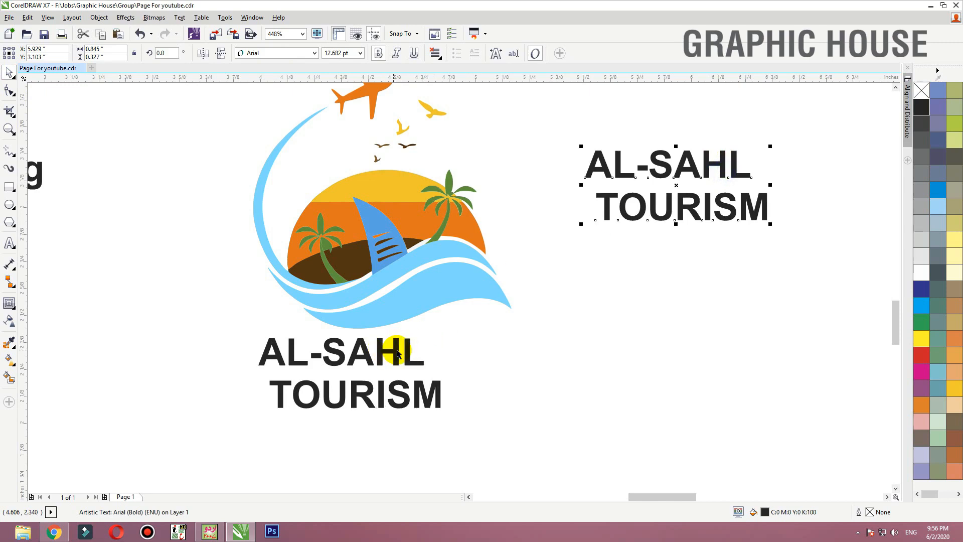
- Set the company name beneath the logo in bold Caviar Dreams
{"action": "left_click", "coordinate": [413, 350]}
{"action": "left_click", "coordinate": [314, 53]}
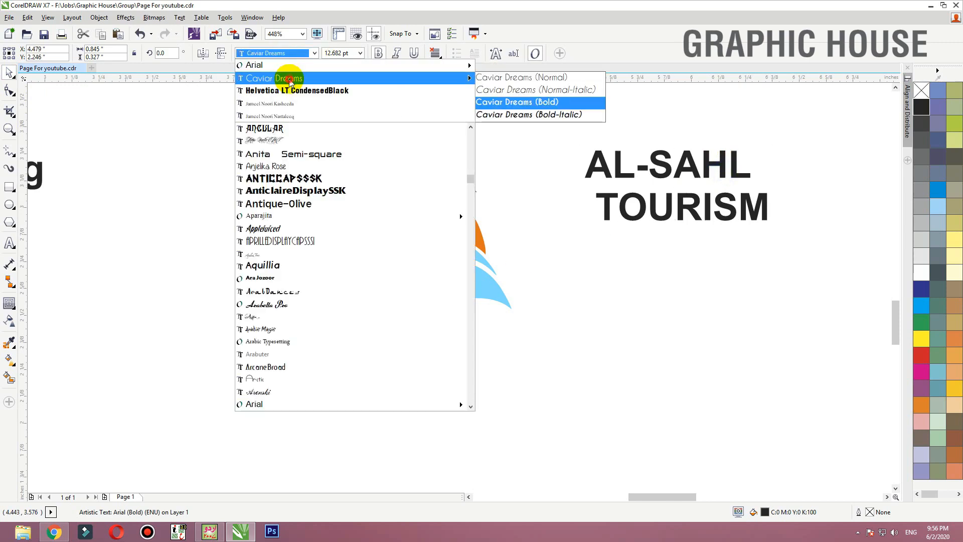
{"action": "left_click", "coordinate": [288, 80]}
{"action": "left_click", "coordinate": [380, 55]}
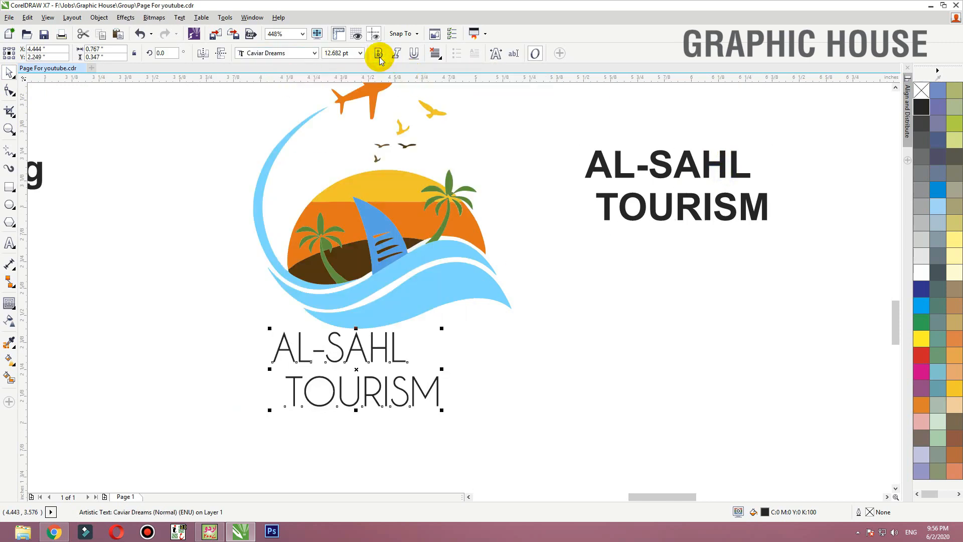
{"action": "left_click", "coordinate": [379, 54]}
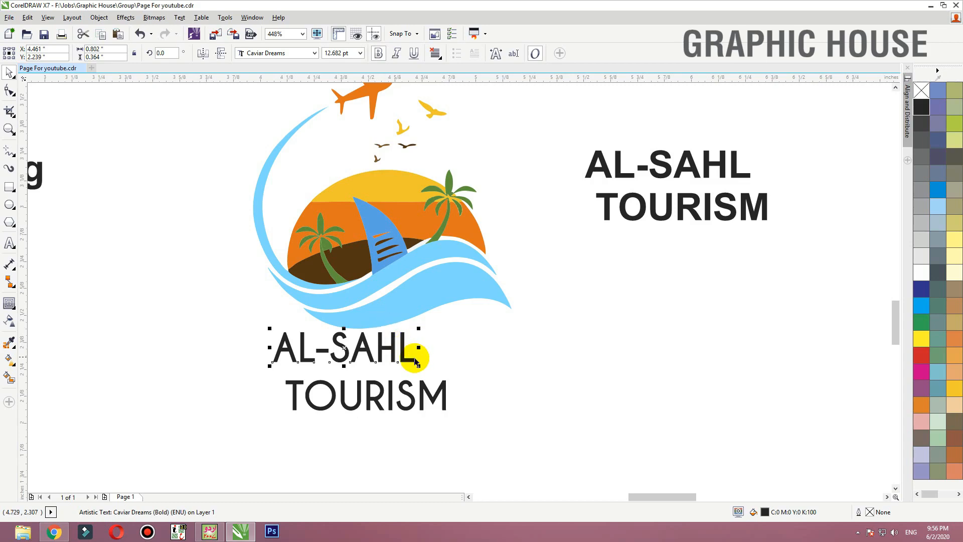
- Enlarge the AL-SAHL line to nearly the logo's width and shift the TOURISM line down beneath it
{"action": "left_click_drag", "start_coordinate": [415, 361], "coordinate": [482, 315]}
{"action": "left_click", "coordinate": [437, 393], "text": "shift"}
{"action": "left_click_drag", "start_coordinate": [436, 394], "coordinate": [437, 402]}
{"action": "left_click", "coordinate": [565, 345]}
- Ungroup the logo artwork above the company name
{"action": "left_click", "coordinate": [455, 301]}
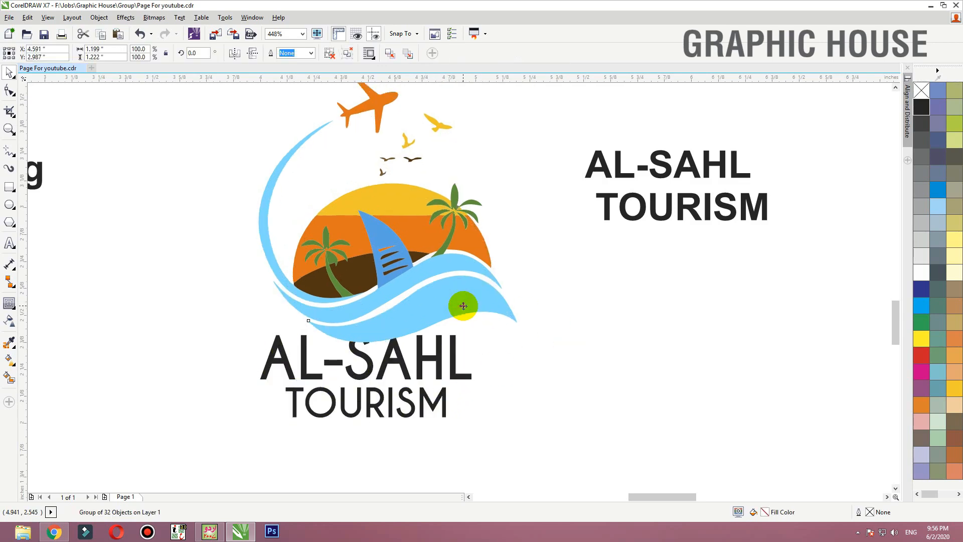
{"action": "left_click", "coordinate": [327, 54]}
{"action": "left_click", "coordinate": [166, 191]}
- Combine the orange sunset pieces on both sides of the sail into one curve, undoing the test moves
{"action": "scroll", "coordinate": [391, 366], "scroll_direction": "down", "scroll_amount": 2}
{"action": "key", "text": "F2"}
{"action": "left_click_drag", "start_coordinate": [557, 382], "coordinate": [275, 213]}
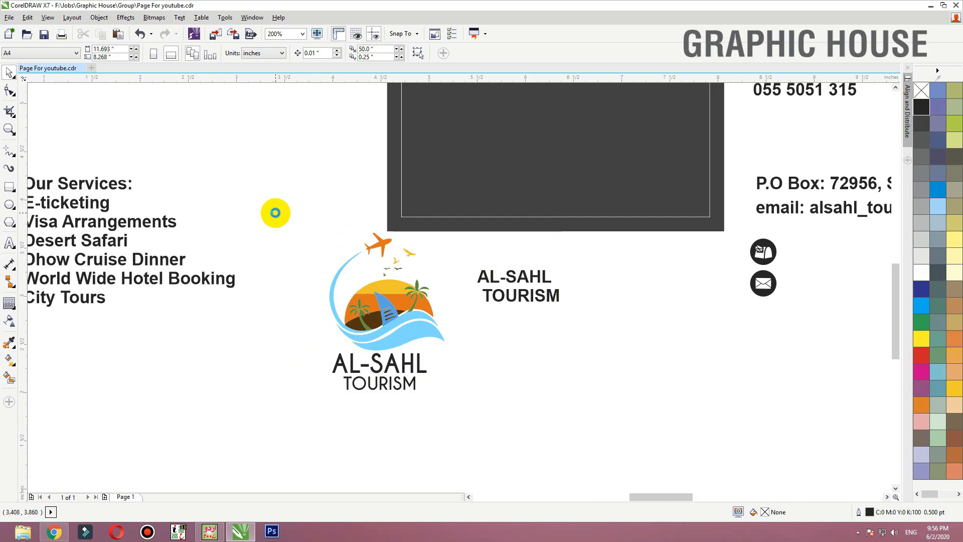
{"action": "left_click_drag", "start_coordinate": [397, 289], "coordinate": [407, 266]}
{"action": "key", "text": "ctrl+z"}
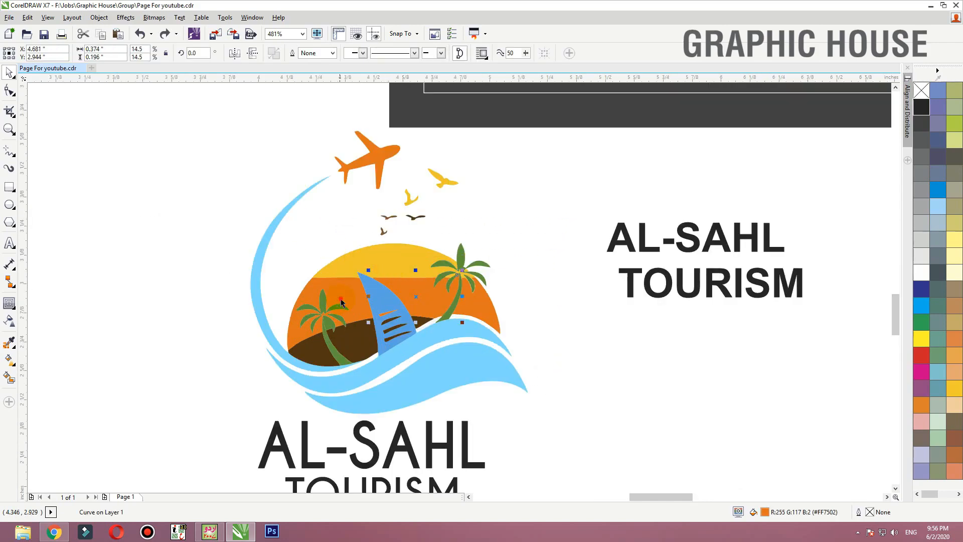
{"action": "left_click", "coordinate": [341, 299], "text": "shift"}
{"action": "left_click_drag", "start_coordinate": [347, 299], "coordinate": [352, 274]}
{"action": "key", "text": "ctrl+z"}
{"action": "left_click", "coordinate": [493, 305], "text": "shift"}
{"action": "left_click_drag", "start_coordinate": [480, 306], "coordinate": [209, 379]}
{"action": "key", "text": "ctrl+z"}
{"action": "key", "text": "ctrl+l"}
{"action": "left_click", "coordinate": [527, 279]}
{"action": "key", "text": "F2"}
{"action": "left_click_drag", "start_coordinate": [561, 224], "coordinate": [629, 165]}
{"action": "key", "text": "ctrl+z"}
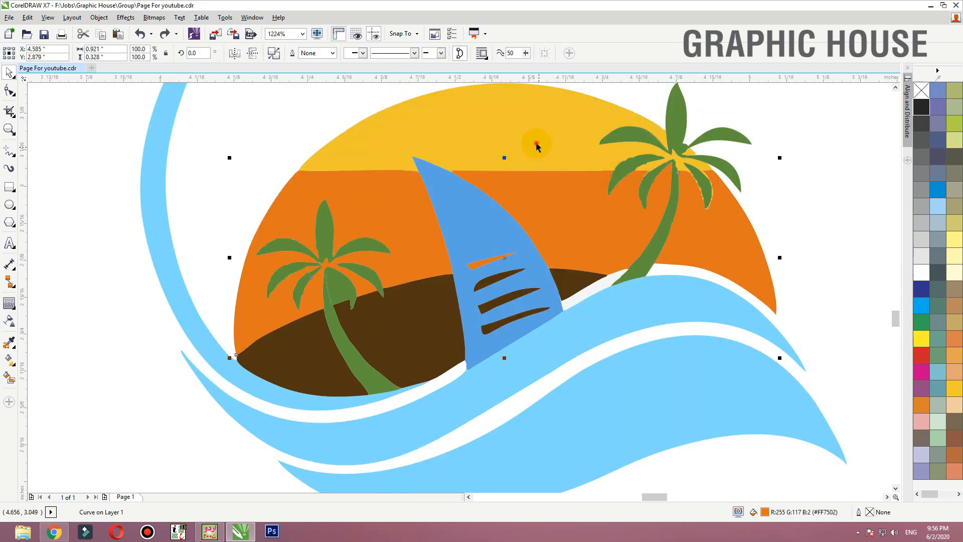
{"action": "left_click_drag", "start_coordinate": [538, 146], "coordinate": [506, 113]}
{"action": "key", "text": "ctrl+z"}
{"action": "left_click", "coordinate": [800, 182]}
{"action": "key", "text": "F3"}
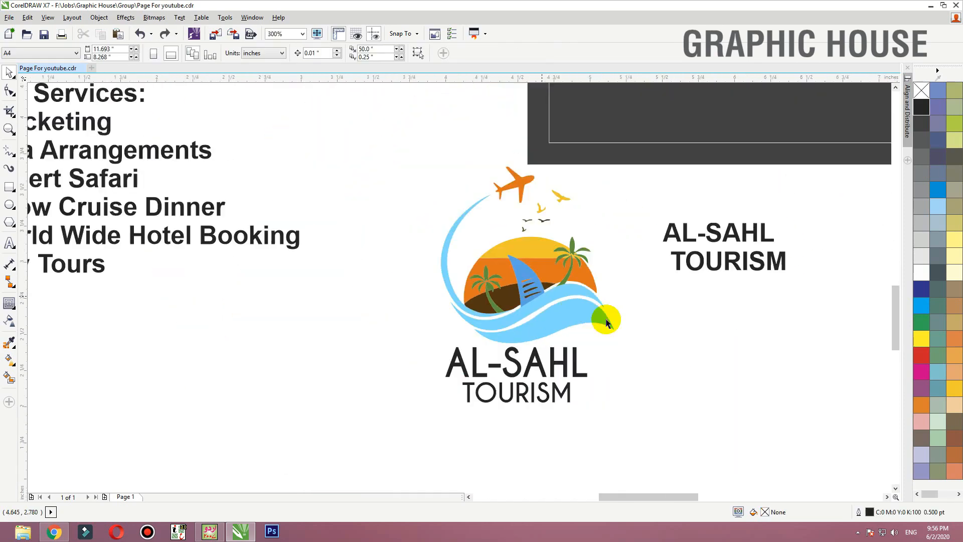
- Group the logo artwork and centre it horizontally over the company name beneath it
{"action": "left_click", "coordinate": [626, 321]}
{"action": "left_click_drag", "start_coordinate": [648, 425], "coordinate": [394, 139]}
{"action": "left_click", "coordinate": [370, 183]}
{"action": "left_click_drag", "start_coordinate": [390, 311], "coordinate": [624, 423]}
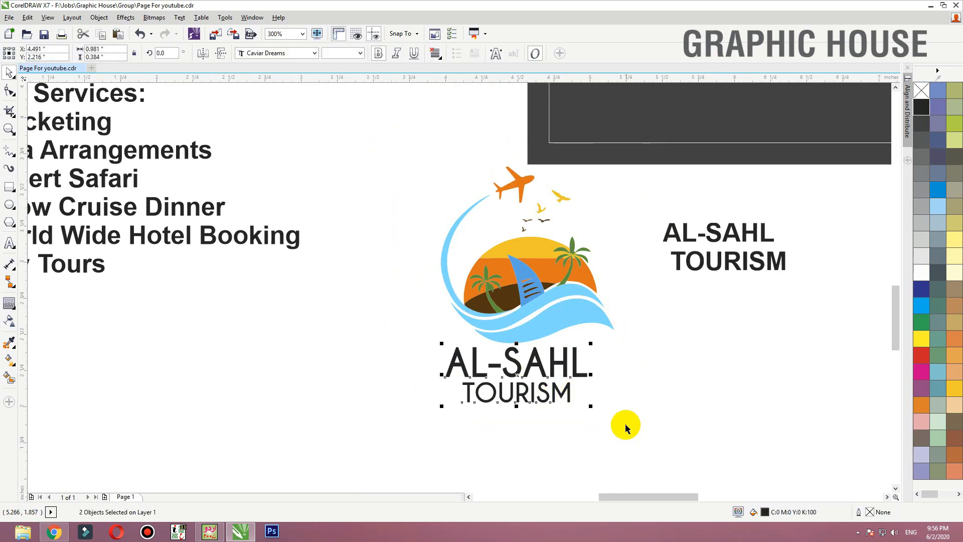
{"action": "left_click", "coordinate": [654, 359]}
{"action": "left_click_drag", "start_coordinate": [653, 359], "coordinate": [376, 155]}
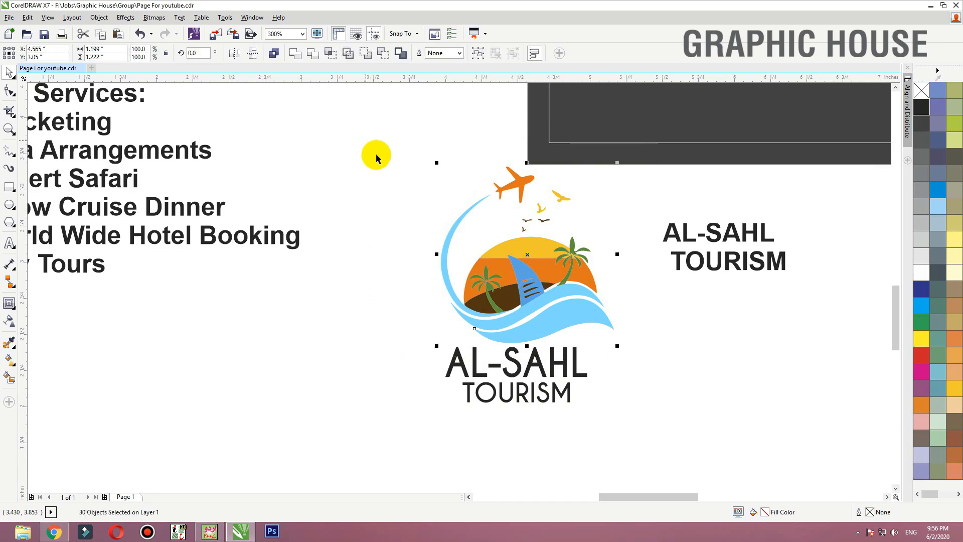
{"action": "left_click", "coordinate": [529, 362], "text": "shift"}
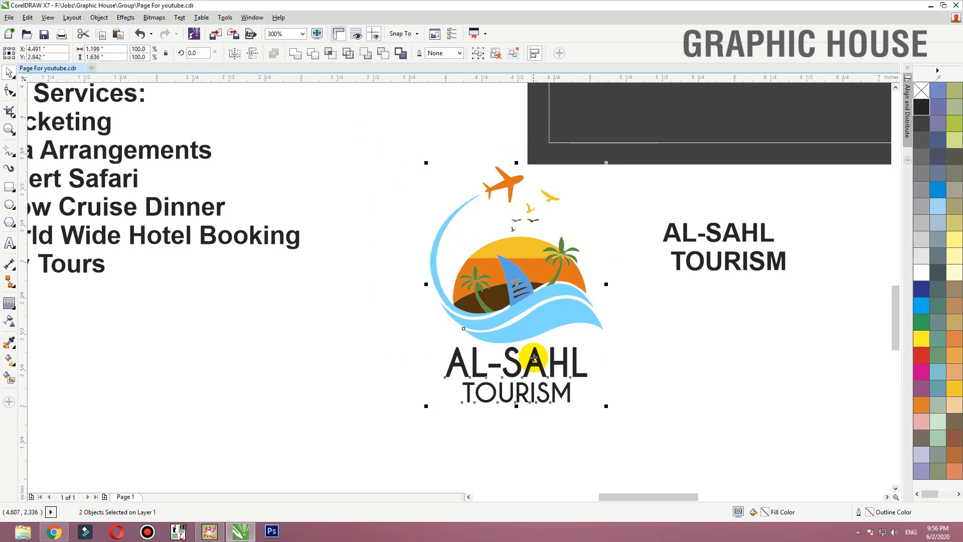
- Group the logo artwork with the company name and move the group onto the left part of the card
{"action": "scroll", "coordinate": [445, 355], "scroll_direction": "down", "scroll_amount": 1}
{"action": "left_click_drag", "start_coordinate": [488, 332], "coordinate": [545, 199]}
{"action": "key", "text": "ctrl+g"}
{"action": "left_click_drag", "start_coordinate": [451, 266], "coordinate": [648, 121]}
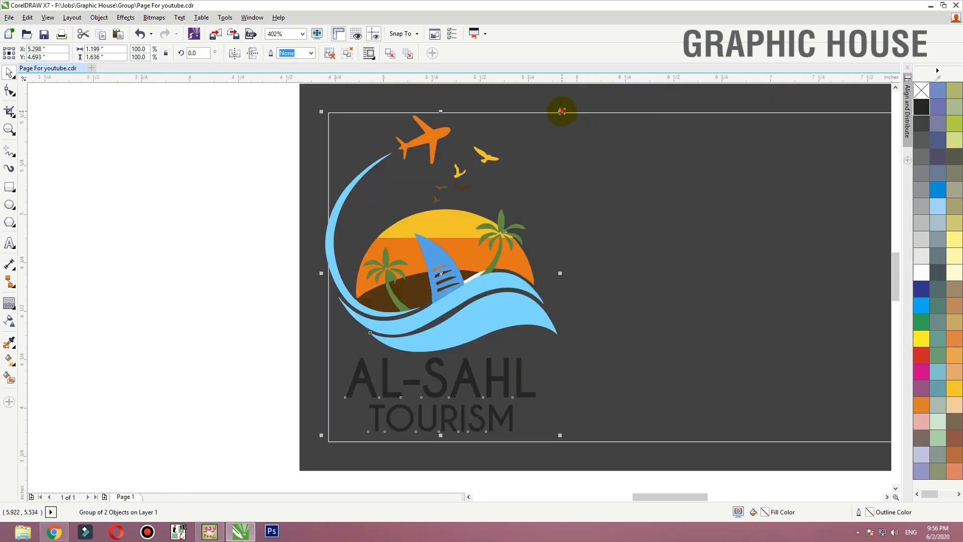
- Scale the logo group down to about 0.94 inches wide and centre it vertically on the card
{"action": "left_click_drag", "start_coordinate": [562, 111], "coordinate": [538, 144]}
{"action": "left_click", "coordinate": [579, 154], "text": "shift"}
{"action": "key", "text": "e"}
- Delete the leftover white sliver between the sail and the palm trunk in the logo
{"action": "left_click", "coordinate": [214, 242]}
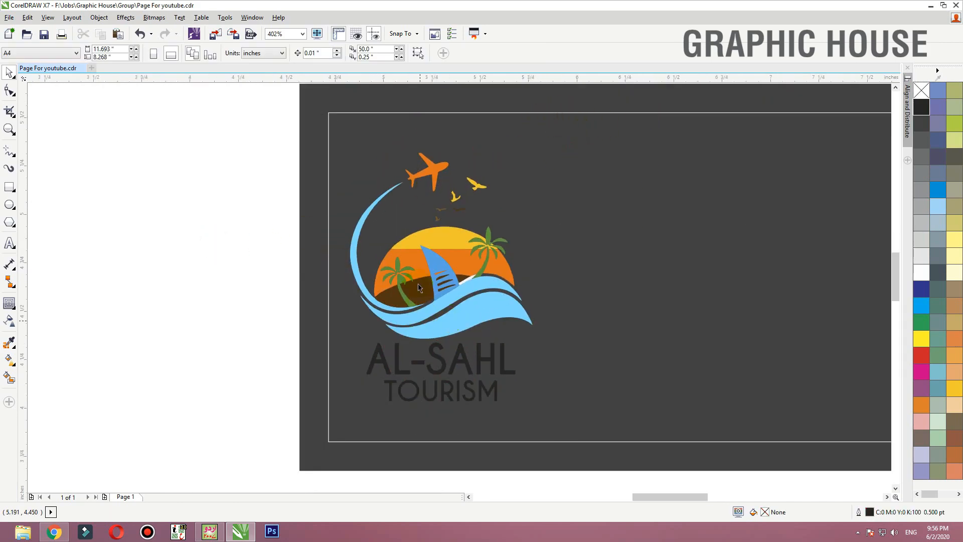
{"action": "left_click_drag", "start_coordinate": [493, 279], "coordinate": [492, 277]}
{"action": "left_click", "coordinate": [488, 341], "text": "ctrl"}
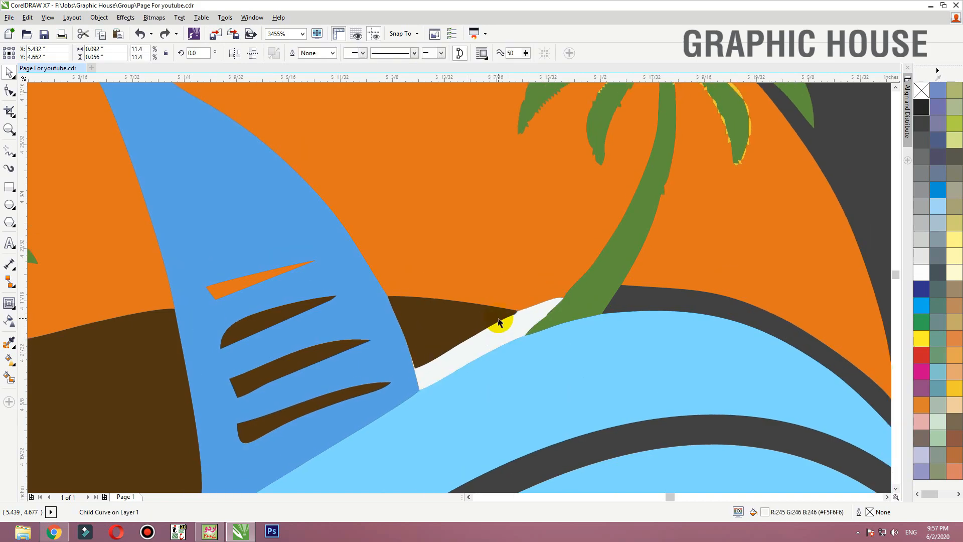
{"action": "key", "text": "Delete"}
{"action": "scroll", "coordinate": [479, 319], "scroll_direction": "down", "scroll_amount": 4}
- Draw a full-height rectangle about 1.02 inches wide across the logo area, filled white with no outline
{"action": "key", "text": "F2"}
{"action": "left_click_drag", "start_coordinate": [321, 228], "coordinate": [670, 436]}
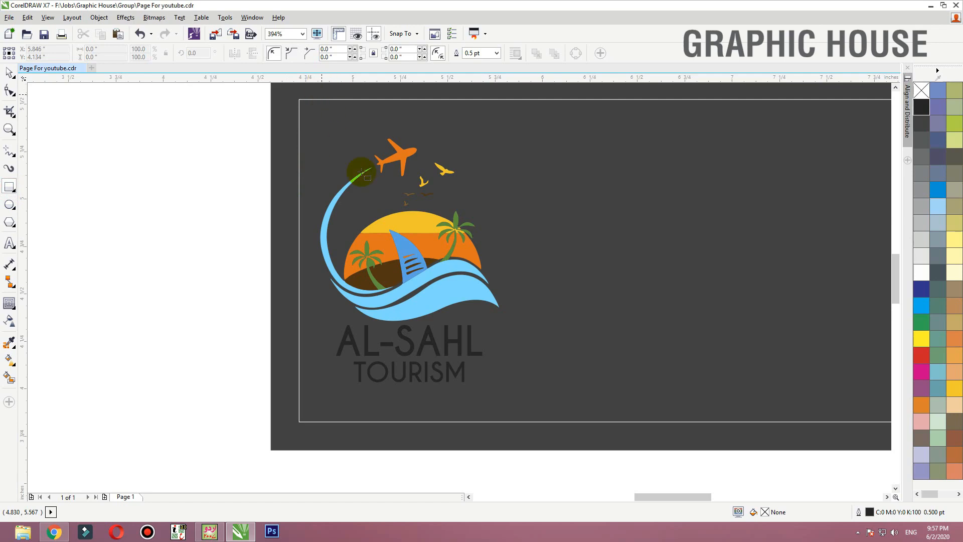
{"action": "key", "text": "F3"}
{"action": "left_click_drag", "start_coordinate": [349, 125], "coordinate": [447, 321]}
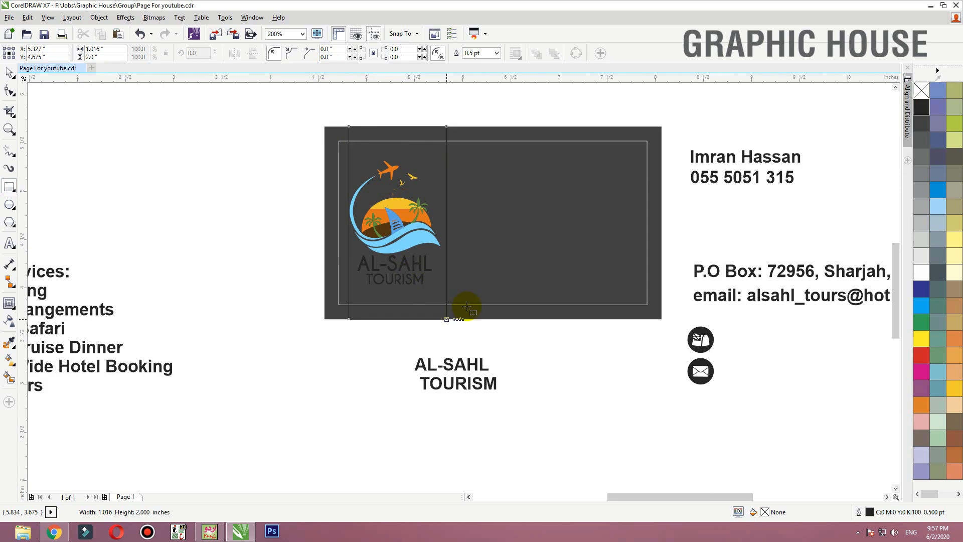
{"action": "left_click", "coordinate": [927, 268]}
{"action": "right_click", "coordinate": [922, 90]}
- Centre the logo group in front of the white panel and scale it down to about 0.88 inches wide
{"action": "left_click_drag", "start_coordinate": [564, 101], "coordinate": [291, 316]}
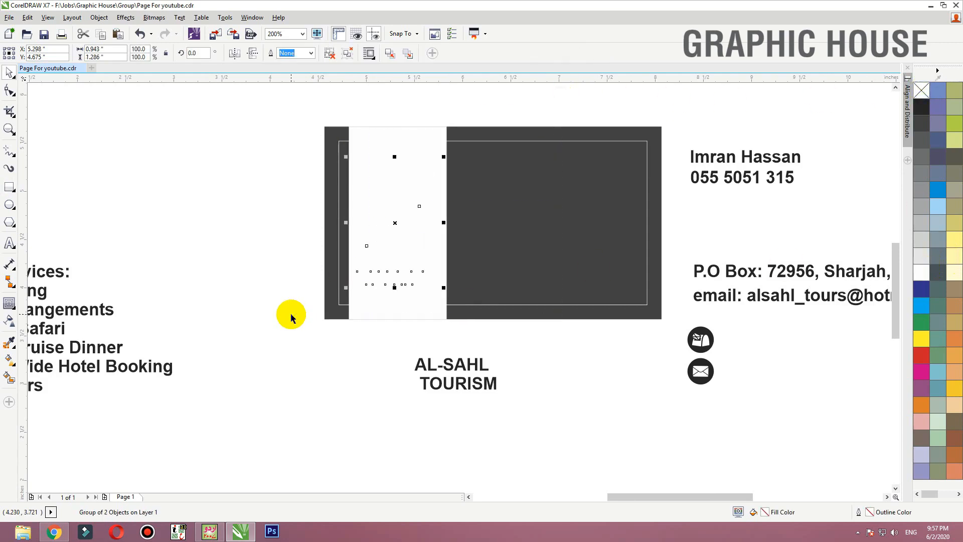
{"action": "key", "text": "shift+Page_Up"}
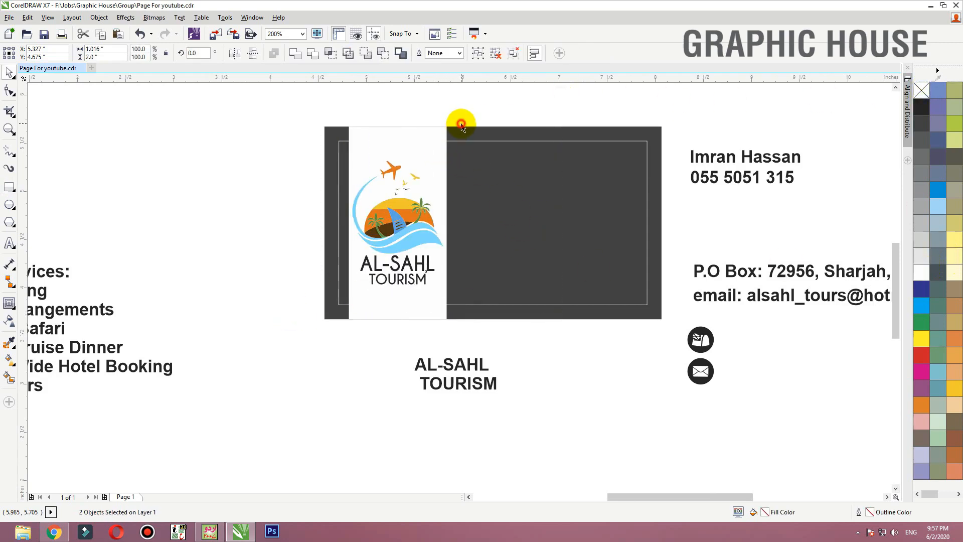
{"action": "key", "text": "F2"}
{"action": "left_click_drag", "start_coordinate": [490, 112], "coordinate": [351, 334]}
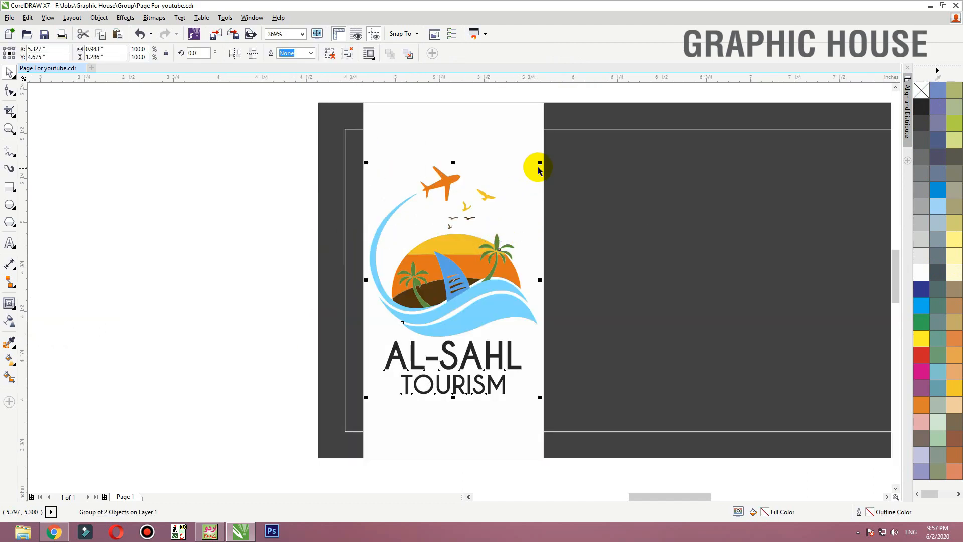
{"action": "left_click_drag", "start_coordinate": [537, 164], "coordinate": [533, 165]}
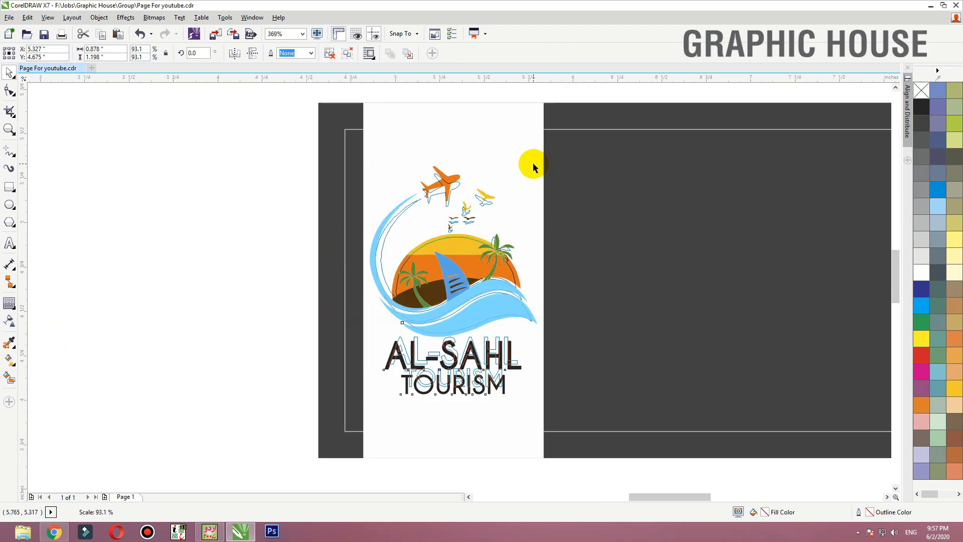
{"action": "left_click", "coordinate": [520, 126], "text": "shift"}
{"action": "key", "text": "F3"}
- Right-align the contact's name and phone number with each other and move them to the card's upper-right area
{"action": "left_click", "coordinate": [682, 105]}
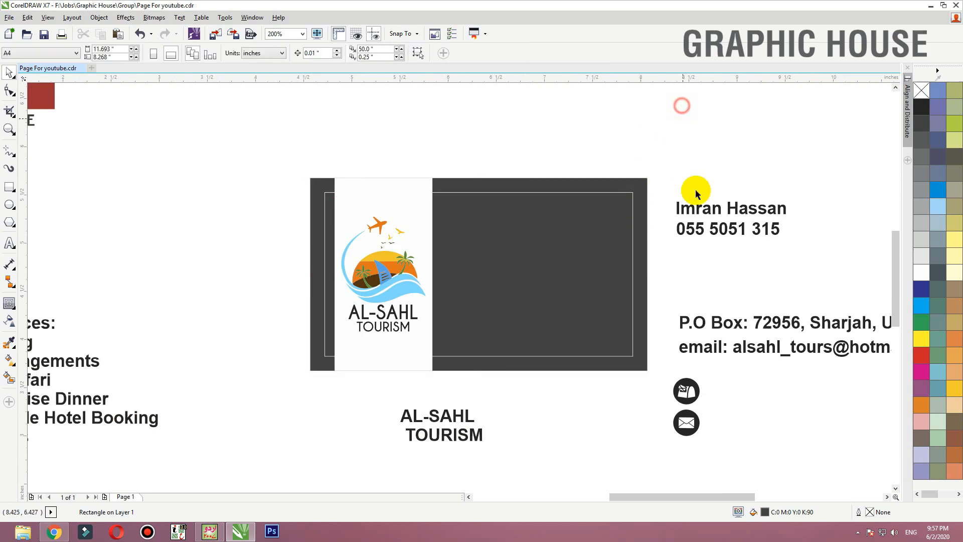
{"action": "left_click_drag", "start_coordinate": [806, 167], "coordinate": [646, 255]}
{"action": "key", "text": "c"}
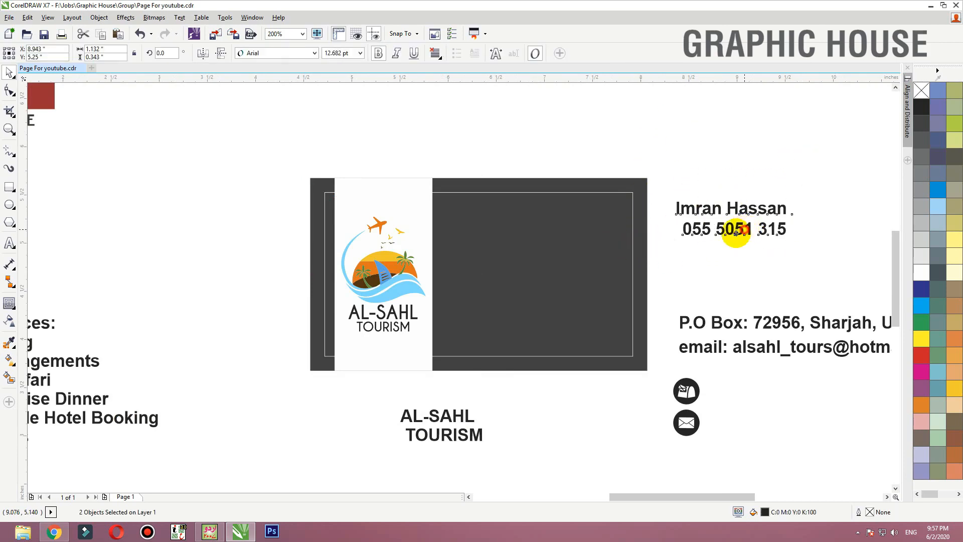
{"action": "left_click_drag", "start_coordinate": [735, 232], "coordinate": [590, 224]}
- Set the contact's name and phone number in Caviar Dreams, right-aligned, and scale them to about 11 pt
{"action": "left_click", "coordinate": [280, 53]}
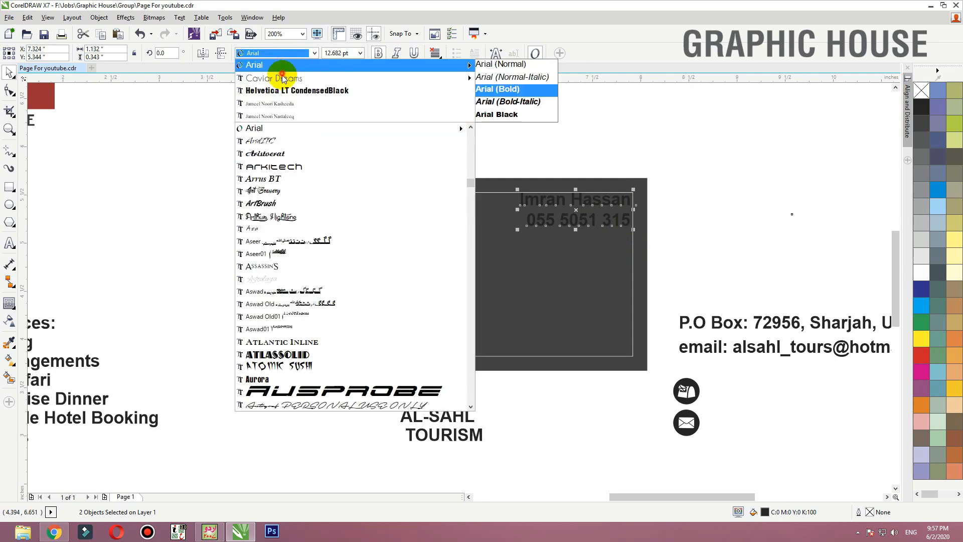
{"action": "left_click", "coordinate": [282, 78]}
{"action": "key", "text": "r"}
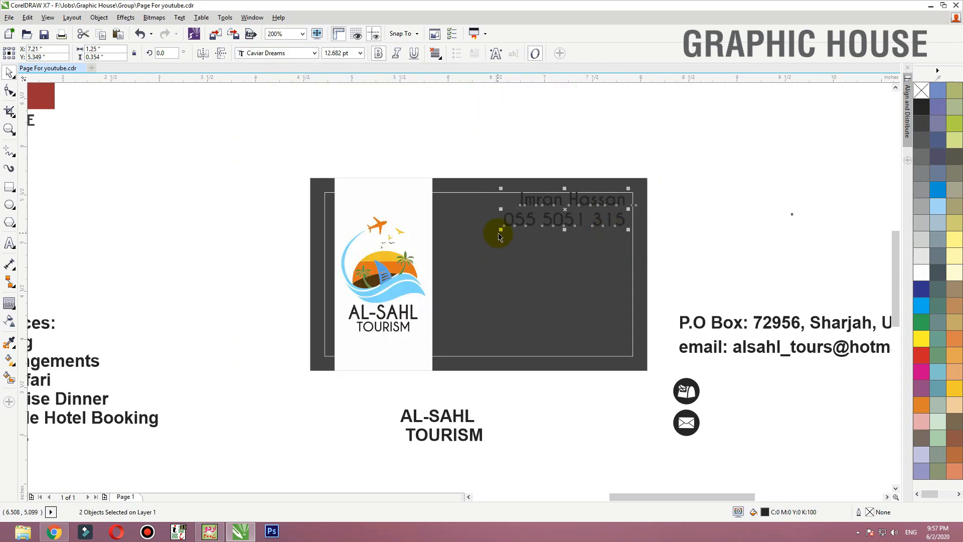
{"action": "left_click_drag", "start_coordinate": [501, 229], "coordinate": [521, 223]}
- Fill the card background with rich black using C 60, M 60, Y 60, K 100
{"action": "left_click", "coordinate": [646, 185]}
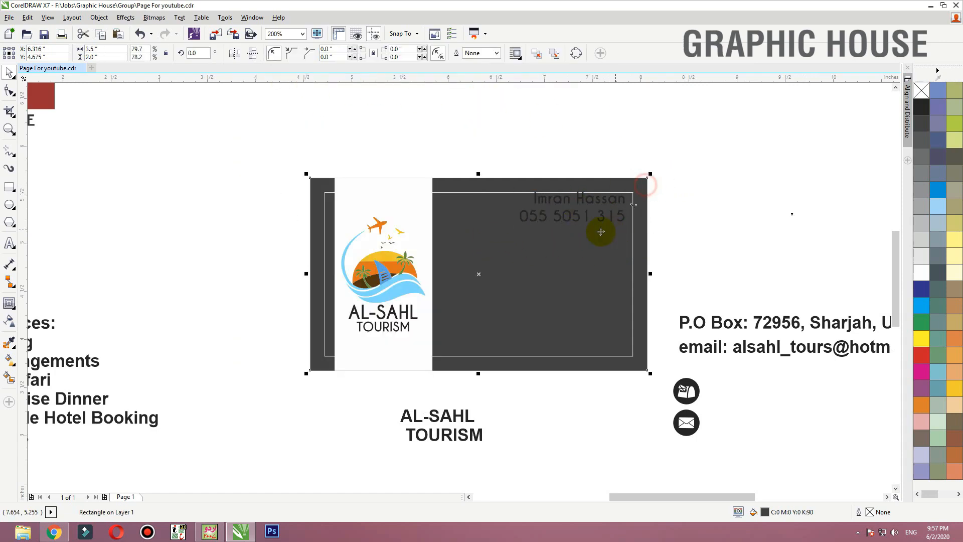
{"action": "left_click", "coordinate": [922, 108]}
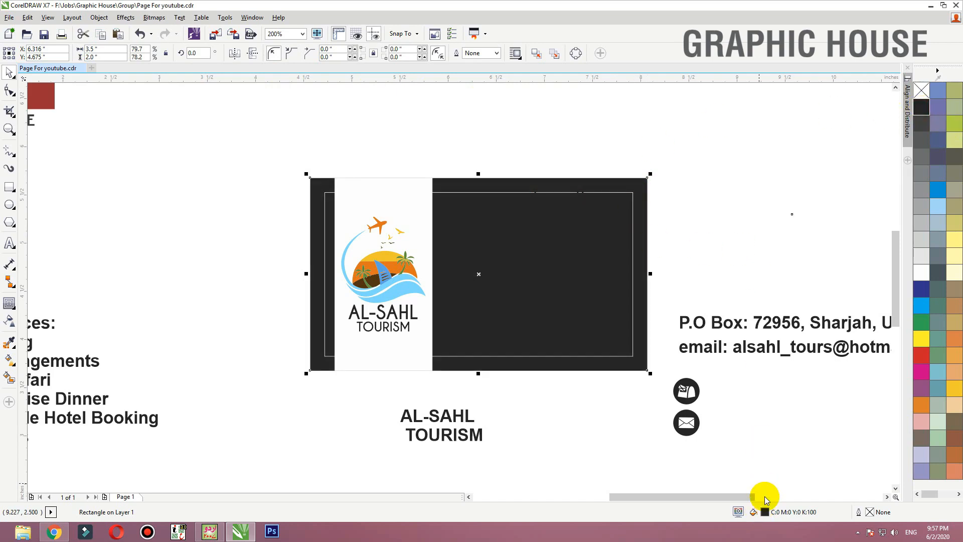
{"action": "double_click", "coordinate": [765, 511]}
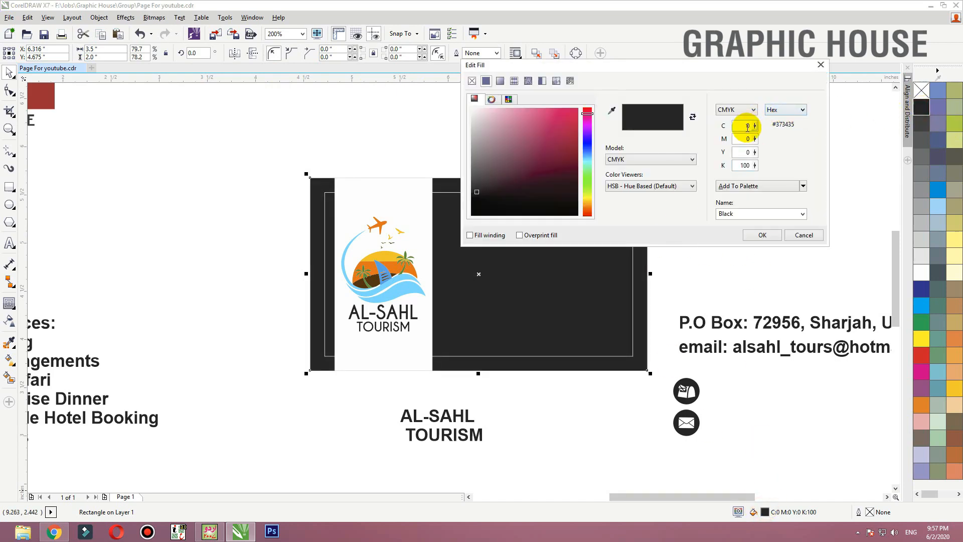
{"action": "left_click_drag", "start_coordinate": [747, 126], "coordinate": [798, 127]}
{"action": "type", "text": "60"}
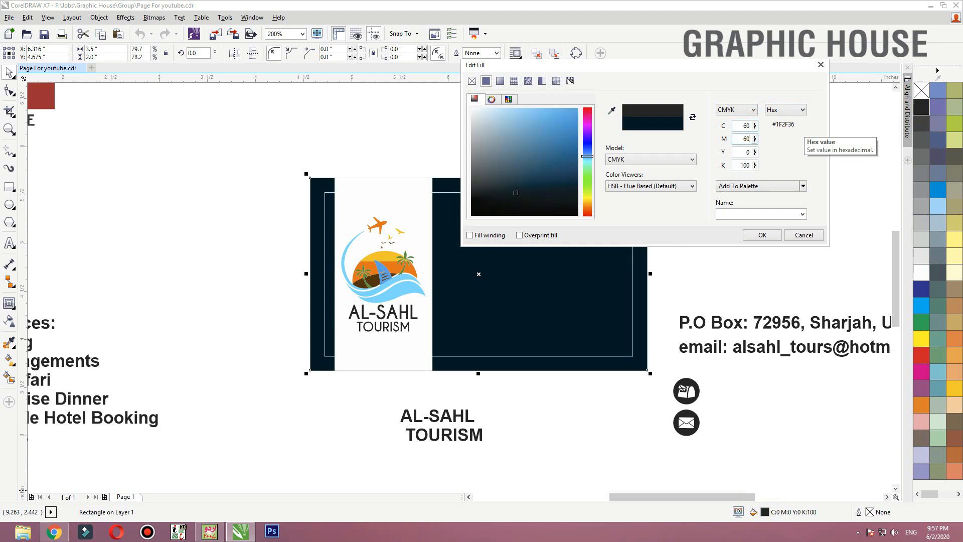
{"action": "key", "text": "Tab"}
{"action": "type", "text": "60"}
{"action": "key", "text": "Tab"}
{"action": "left_click", "coordinate": [753, 141]}
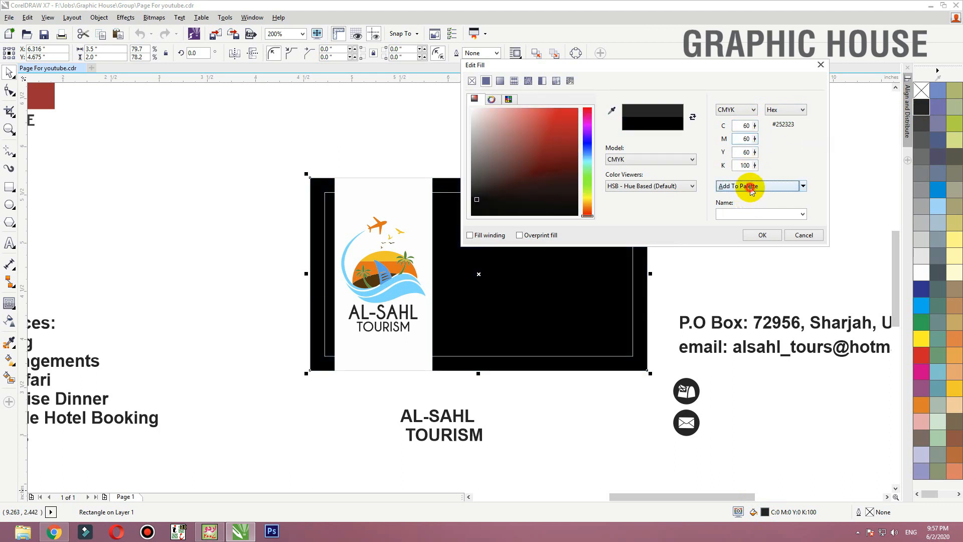
{"action": "left_click", "coordinate": [753, 233]}
- Colour the contact's name and phone number white
{"action": "left_click_drag", "start_coordinate": [707, 178], "coordinate": [490, 254]}
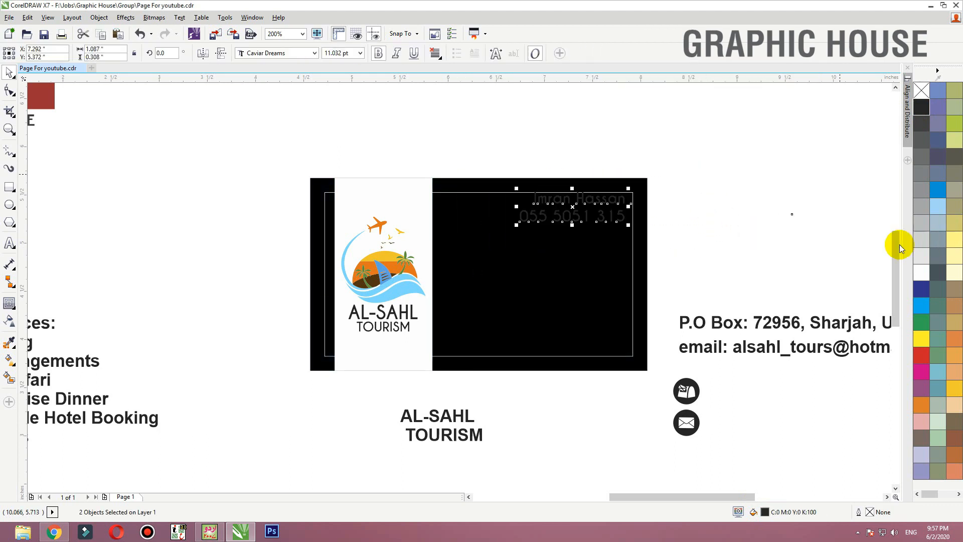
{"action": "left_click", "coordinate": [918, 275]}
{"action": "left_click", "coordinate": [798, 233]}
- Set the postal address and email lines beside the card in bold Caviar Dreams
{"action": "left_click_drag", "start_coordinate": [674, 290], "coordinate": [953, 367]}
{"action": "left_click", "coordinate": [284, 53]}
{"action": "left_click", "coordinate": [537, 101]}
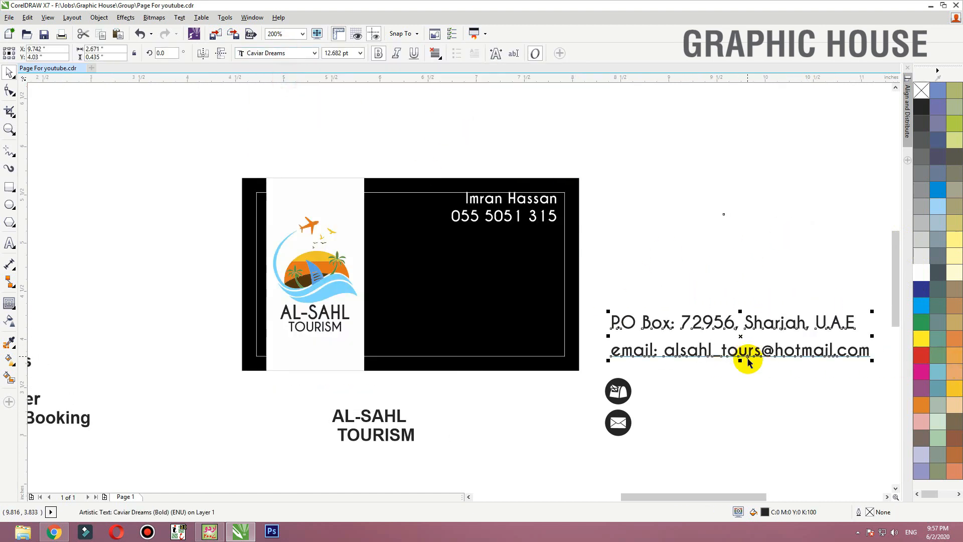
- Fit the address and email text into the card's lower area at about 7.1 pt and colour it white
{"action": "left_click_drag", "start_coordinate": [751, 355], "coordinate": [511, 352]}
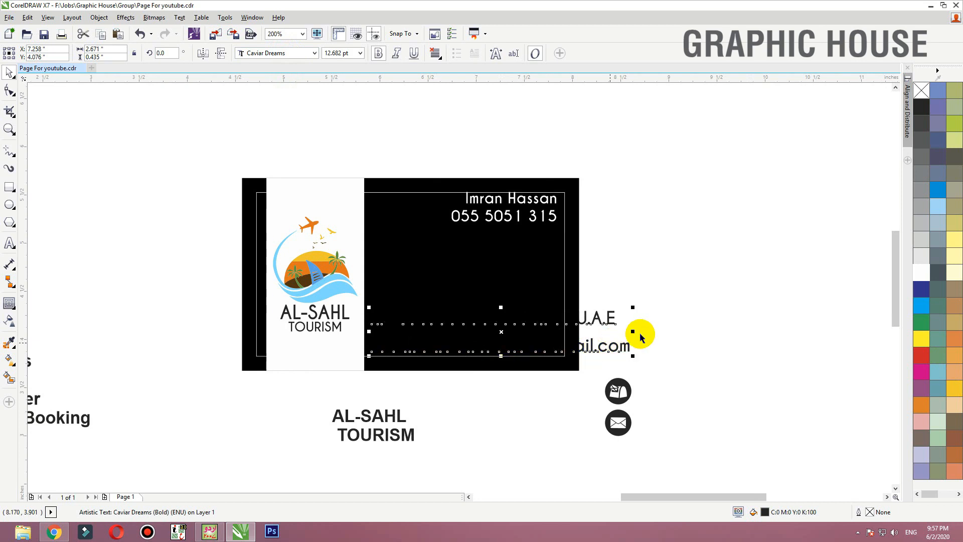
{"action": "left_click_drag", "start_coordinate": [633, 307], "coordinate": [520, 325]}
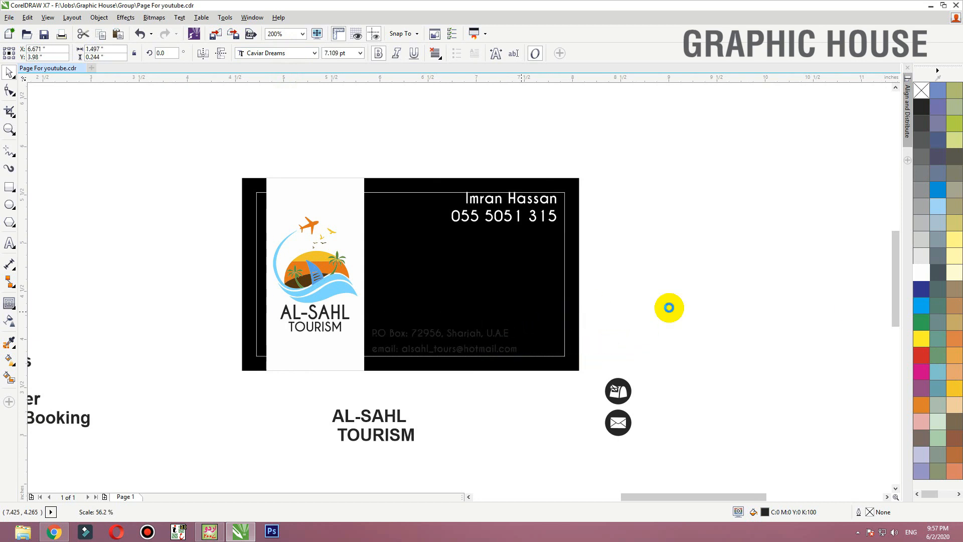
{"action": "left_click", "coordinate": [923, 273]}
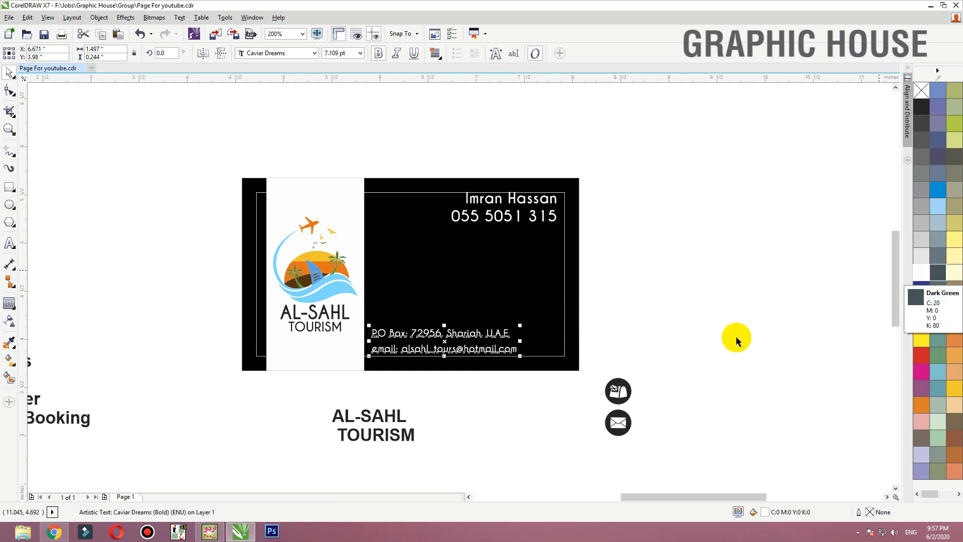
- Move the mailbox and envelope icons to the start of the address and email lines and shrink them to about 0.145 inches wide
{"action": "left_click_drag", "start_coordinate": [688, 343], "coordinate": [515, 507]}
{"action": "left_click_drag", "start_coordinate": [624, 403], "coordinate": [375, 338]}
{"action": "key", "text": "F2"}
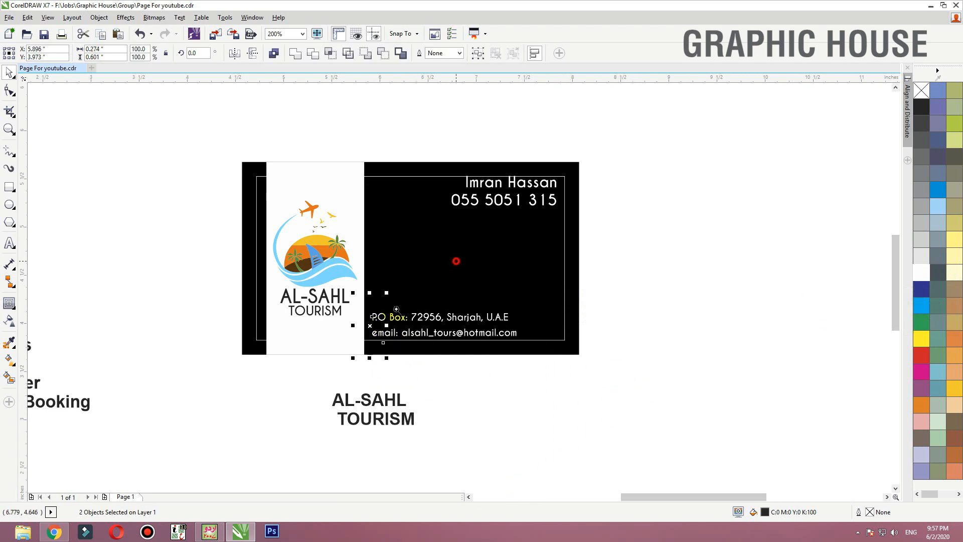
{"action": "left_click_drag", "start_coordinate": [456, 261], "coordinate": [286, 364]}
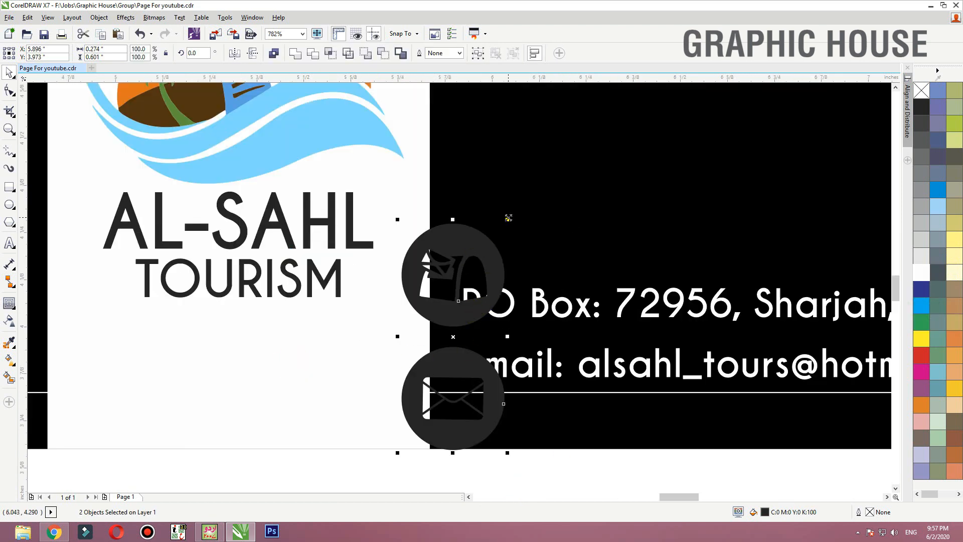
{"action": "left_click_drag", "start_coordinate": [508, 219], "coordinate": [480, 276]}
- Shift the address and email text right to clear the icons, and nudge both icons slightly right of the white panel's edge
{"action": "left_click", "coordinate": [488, 311]}
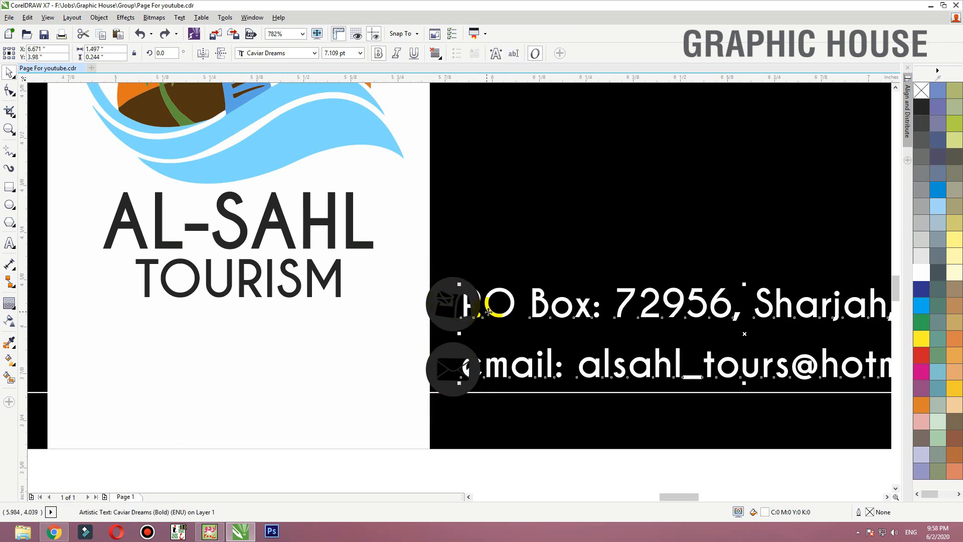
{"action": "left_click_drag", "start_coordinate": [488, 311], "coordinate": [524, 311]}
{"action": "left_click", "coordinate": [435, 312]}
{"action": "left_click", "coordinate": [461, 374], "text": "shift"}
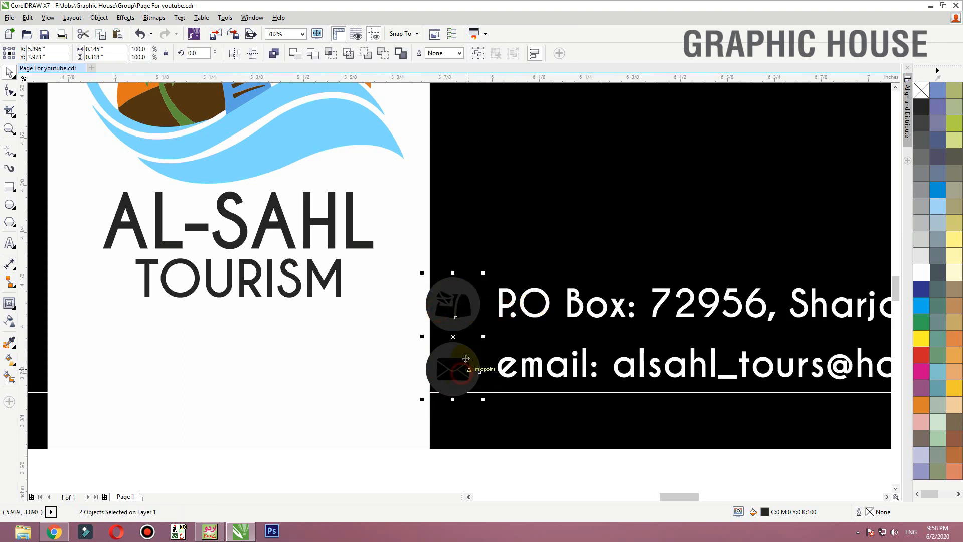
{"action": "left_click_drag", "start_coordinate": [466, 359], "coordinate": [477, 358]}
- Move the spare AL-SAHL TOURISM text onto the middle of the card's black area
{"action": "key", "text": "F3"}
{"action": "key", "text": "F3"}
{"action": "left_click_drag", "start_coordinate": [558, 356], "coordinate": [396, 408]}
{"action": "left_click_drag", "start_coordinate": [490, 398], "coordinate": [568, 247]}
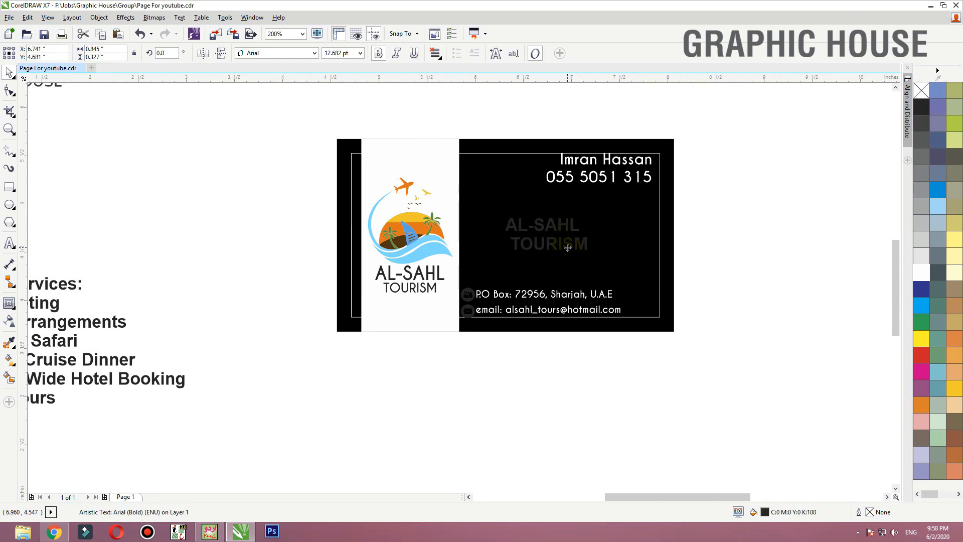
{"action": "left_click", "coordinate": [746, 207]}
- Shift the address and email text further right to widen the gap beside the icons
{"action": "scroll", "coordinate": [637, 256], "scroll_direction": "down", "scroll_amount": 1}
{"action": "left_click_drag", "start_coordinate": [705, 180], "coordinate": [539, 296]}
{"action": "left_click_drag", "start_coordinate": [435, 336], "coordinate": [435, 338]}
{"action": "key", "text": "shift+F2"}
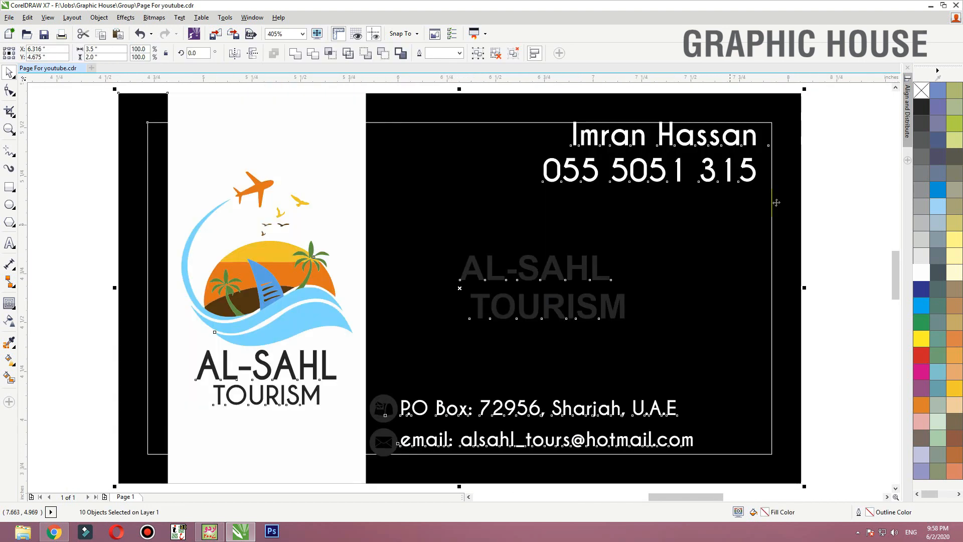
{"action": "left_click", "coordinate": [817, 192]}
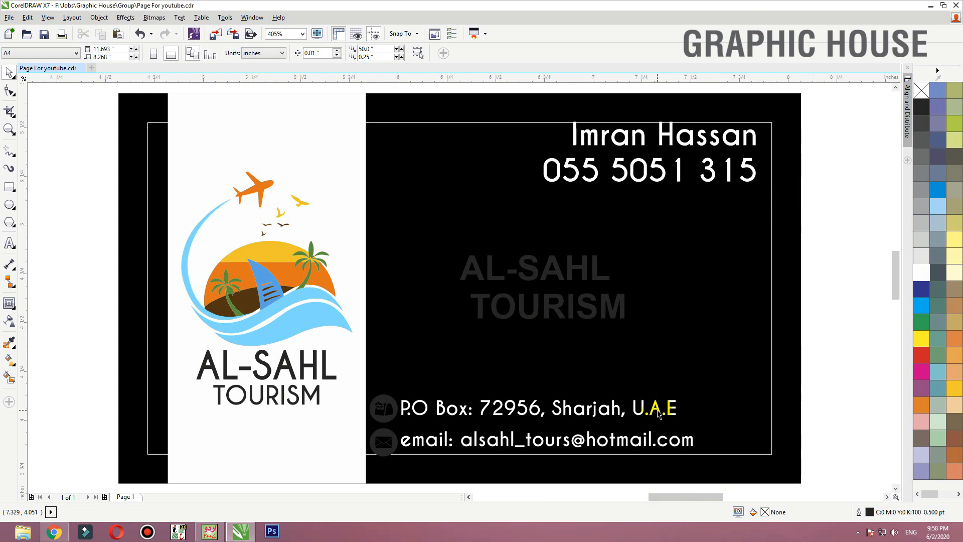
{"action": "left_click_drag", "start_coordinate": [657, 413], "coordinate": [676, 413]}
{"action": "left_click_drag", "start_coordinate": [580, 367], "coordinate": [270, 520]}
- Move the mailbox and envelope icons closer to their text lines and shrink the envelope icon to about 0.133 inches
{"action": "left_click", "coordinate": [379, 195]}
{"action": "left_click", "coordinate": [378, 205]}
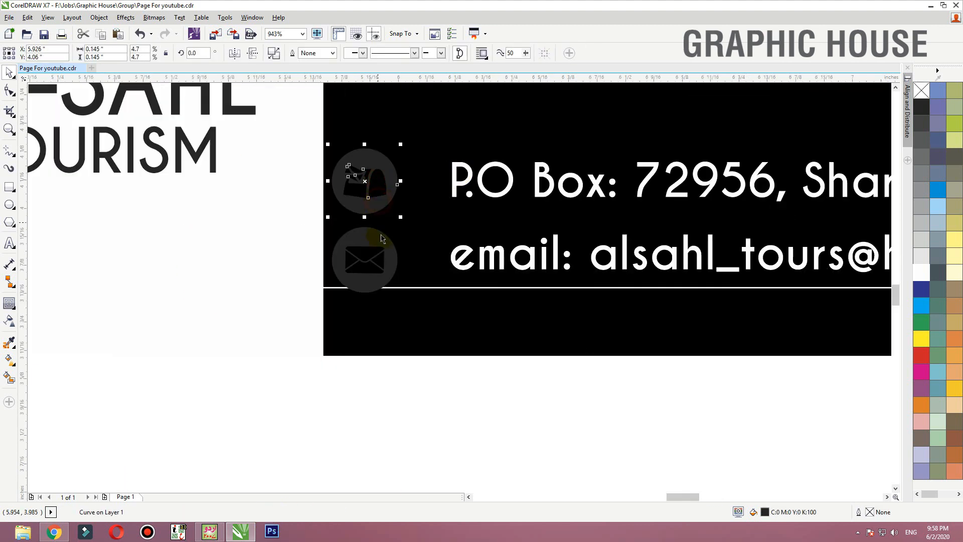
{"action": "left_click", "coordinate": [374, 231], "text": "shift"}
{"action": "left_click_drag", "start_coordinate": [374, 231], "coordinate": [437, 227]}
{"action": "left_click", "coordinate": [418, 408]}
{"action": "left_click", "coordinate": [428, 244]}
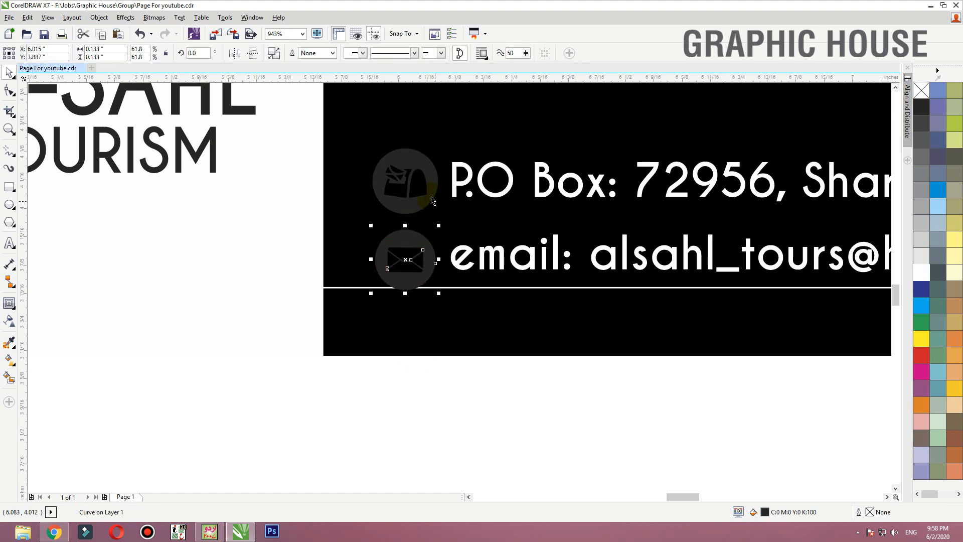
- Recolour the spare AL-SAHL TOURISM text on the black area with the orange (#FF7502) sampled from the logo's sunset
{"action": "key", "text": "ctrl+r"}
{"action": "scroll", "coordinate": [430, 287], "scroll_direction": "down", "scroll_amount": 2}
{"action": "key", "text": "F2"}
{"action": "left_click_drag", "start_coordinate": [620, 352], "coordinate": [210, 113]}
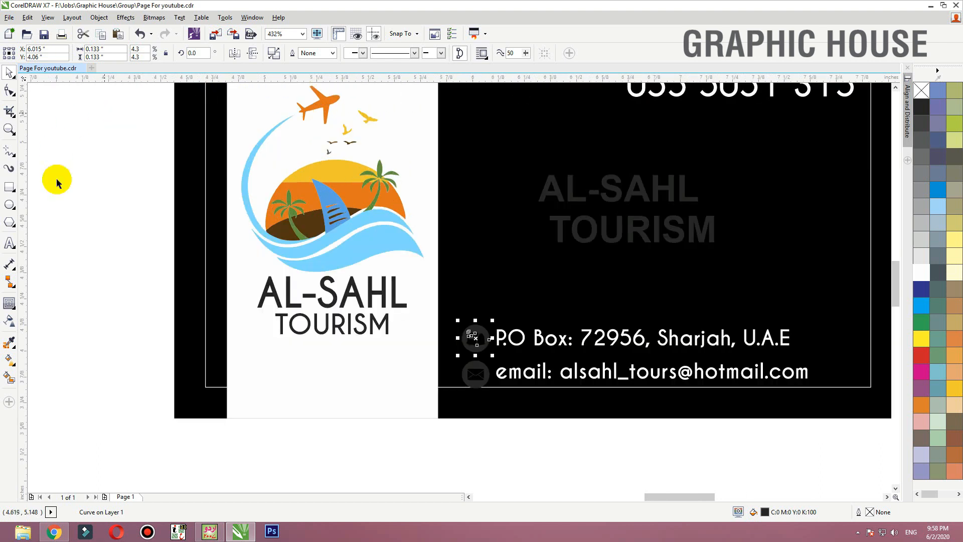
{"action": "left_click", "coordinate": [8, 345]}
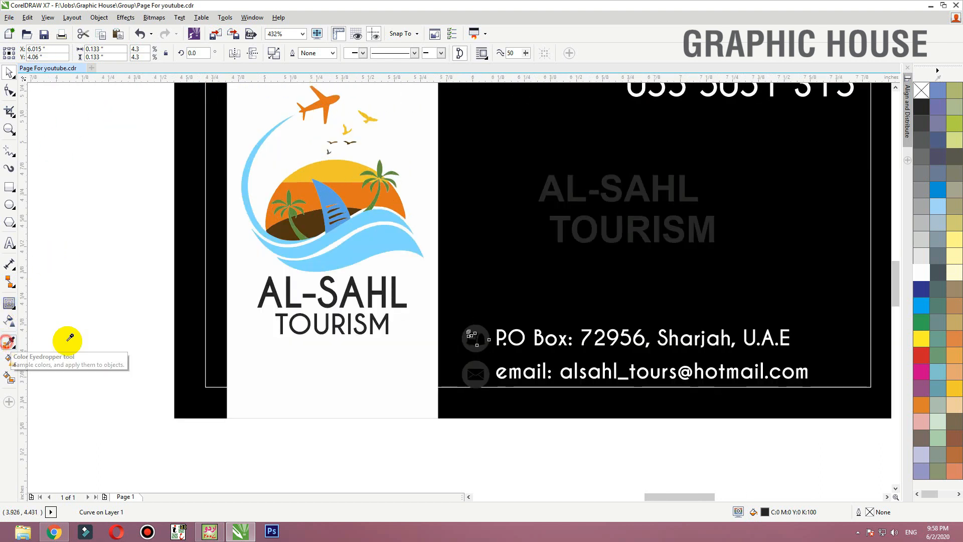
{"action": "left_click", "coordinate": [360, 192]}
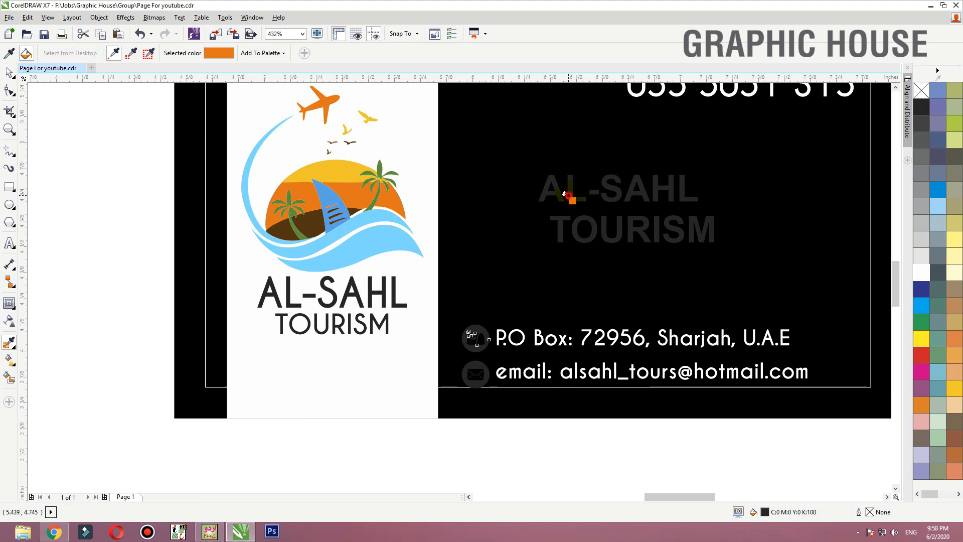
{"action": "left_click", "coordinate": [565, 194]}
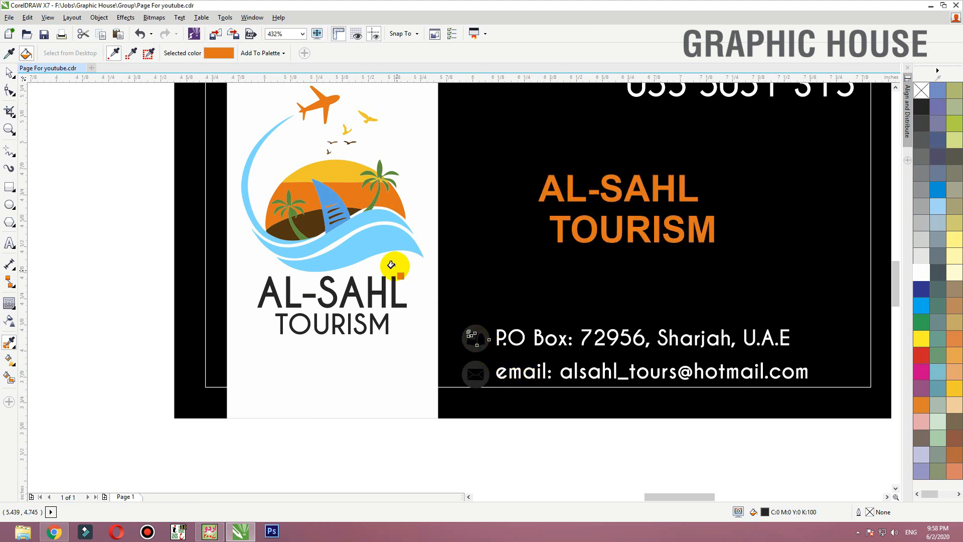
{"action": "key", "text": "space"}
- Change the font of the orange AL-SAHL TOURISM text to Caviar Dreams
{"action": "left_click", "coordinate": [624, 229]}
{"action": "left_click", "coordinate": [618, 230]}
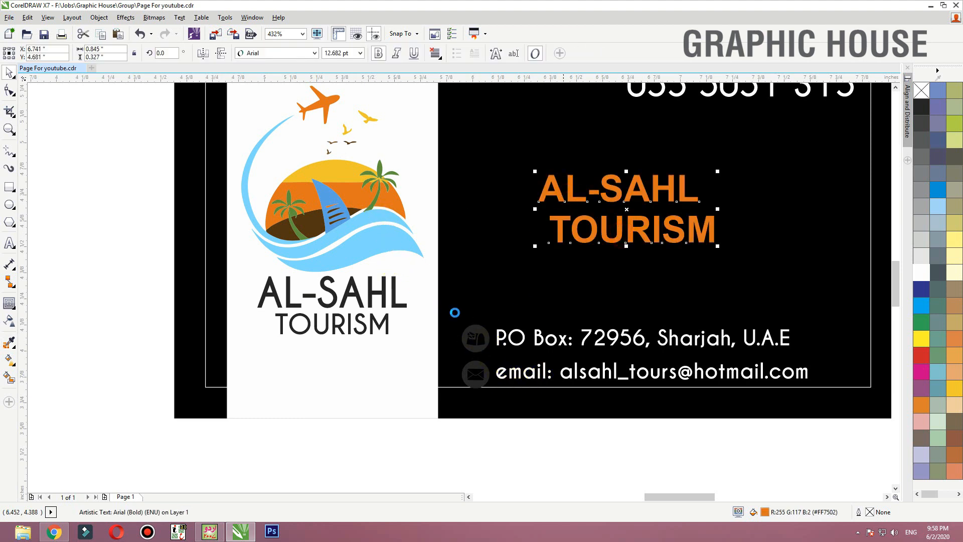
{"action": "key", "text": "F3"}
{"action": "key", "text": "F2"}
{"action": "left_click_drag", "start_coordinate": [292, 326], "coordinate": [875, 205]}
{"action": "left_click", "coordinate": [875, 205]}
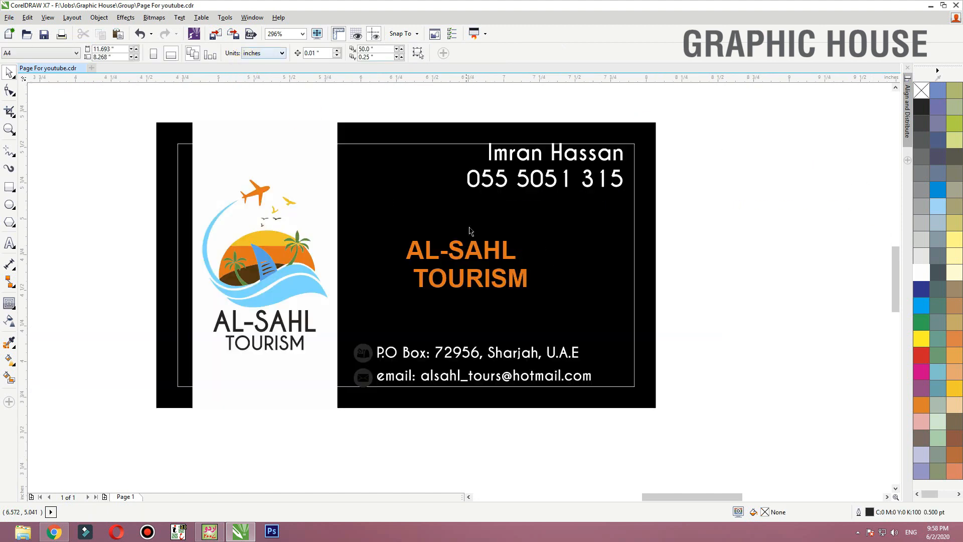
{"action": "left_click", "coordinate": [474, 258]}
{"action": "left_click", "coordinate": [263, 54]}
{"action": "left_click", "coordinate": [277, 80]}
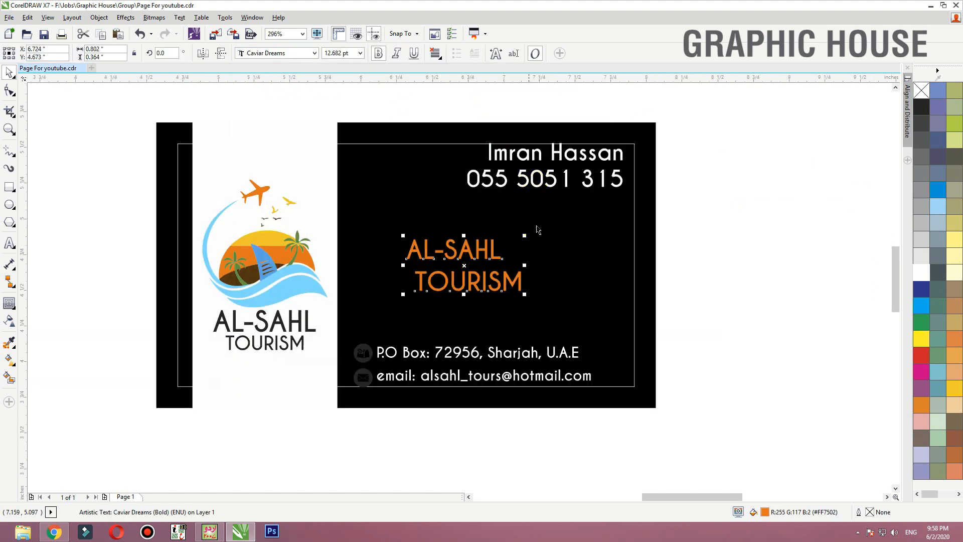
- Split the orange text into two separate lines, with AL-SAHL enlarged to about 1.4 inches wide and TOURISM centred beneath it
{"action": "left_click_drag", "start_coordinate": [505, 235], "coordinate": [610, 212]}
{"action": "left_click_drag", "start_coordinate": [566, 240], "coordinate": [551, 248]}
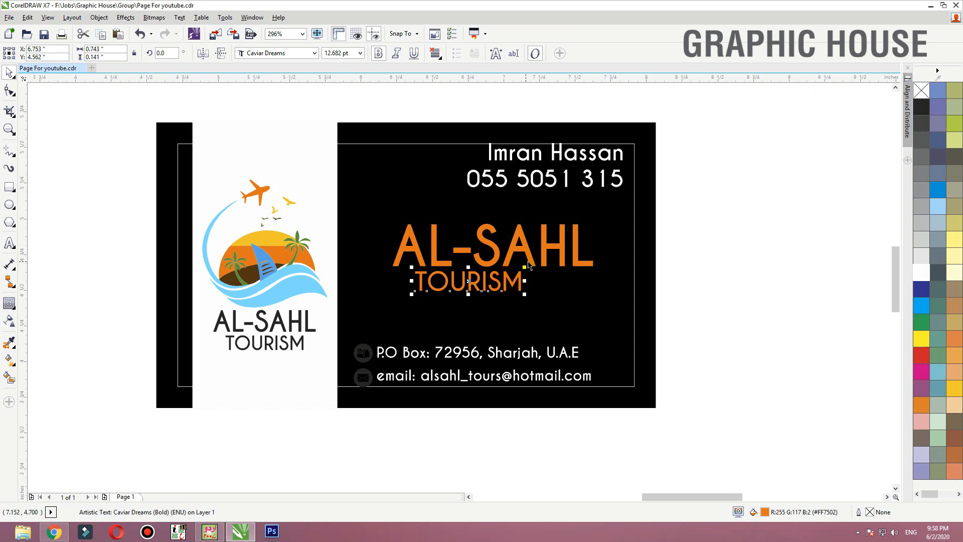
{"action": "key", "text": "c"}
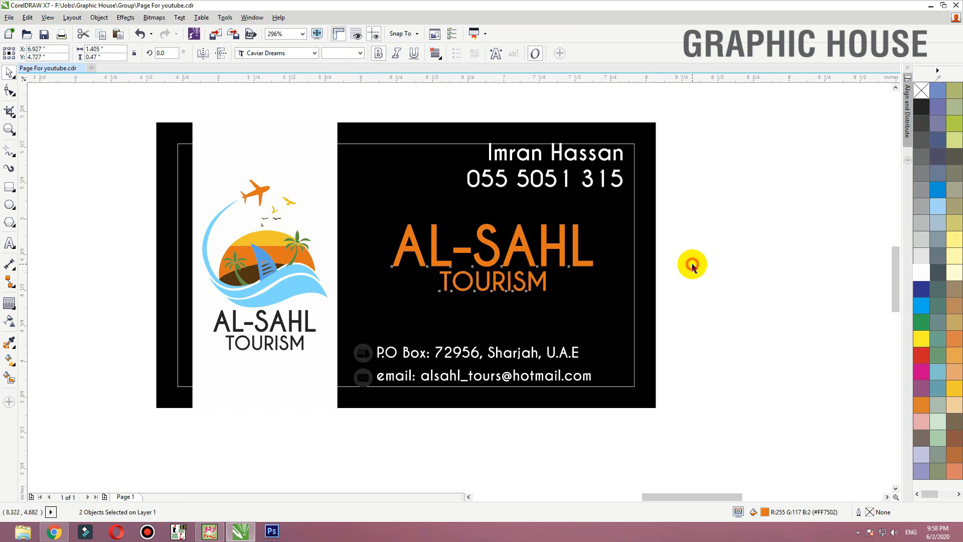
{"action": "left_click", "coordinate": [692, 264]}
- Lower the TOURISM line slightly and make it white and about 0.875 inches wide
{"action": "left_click", "coordinate": [544, 280]}
{"action": "key", "text": "Down"}
{"action": "key", "text": "Down"}
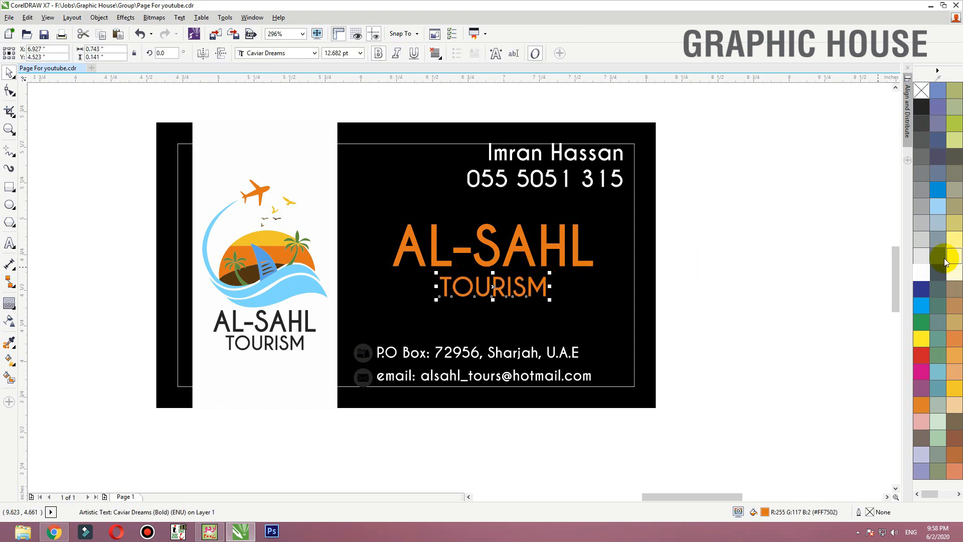
{"action": "left_click", "coordinate": [921, 272]}
{"action": "scroll", "coordinate": [442, 441], "scroll_direction": "up", "scroll_amount": 1}
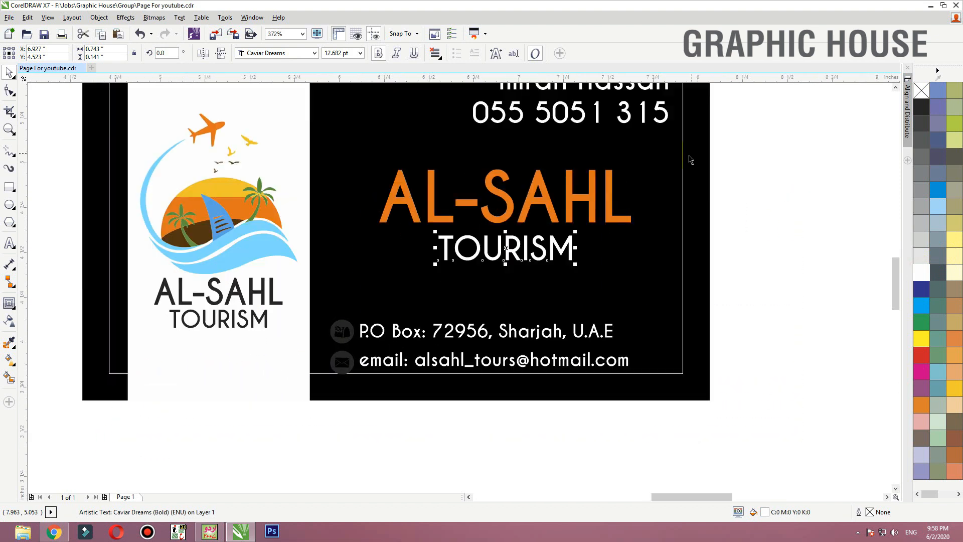
{"action": "left_click_drag", "start_coordinate": [576, 233], "coordinate": [588, 229]}
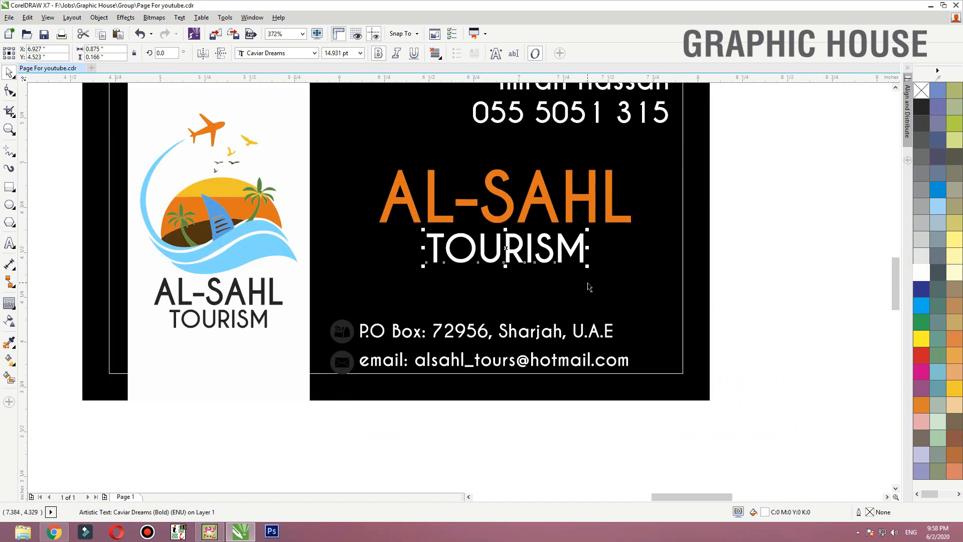
- Widen TOURISM's letter spacing until the word spans about 1.19 inches, and centre it under AL-SAHL
{"action": "key", "text": "F10"}
{"action": "left_click_drag", "start_coordinate": [586, 265], "coordinate": [656, 269]}
{"action": "key", "text": "space"}
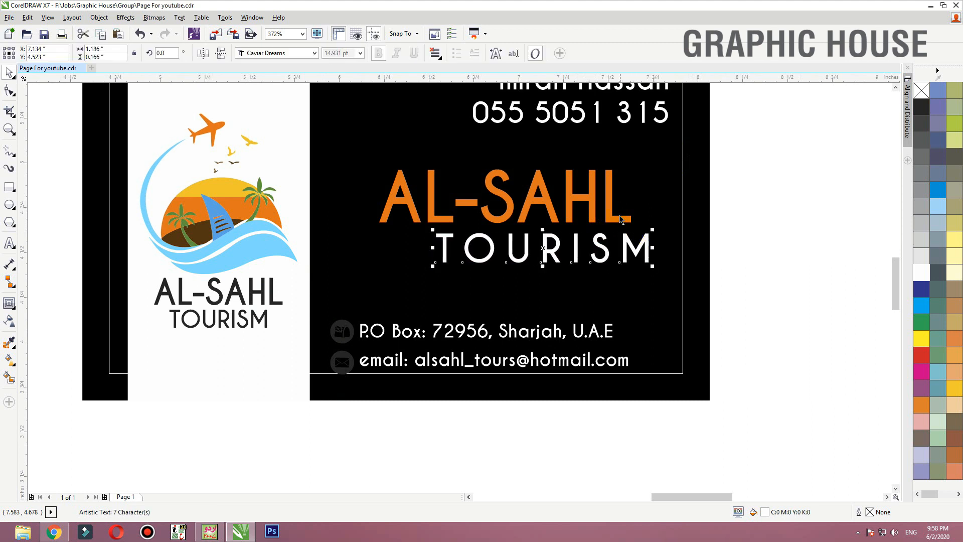
{"action": "left_click", "coordinate": [618, 219], "text": "shift"}
{"action": "key", "text": "c"}
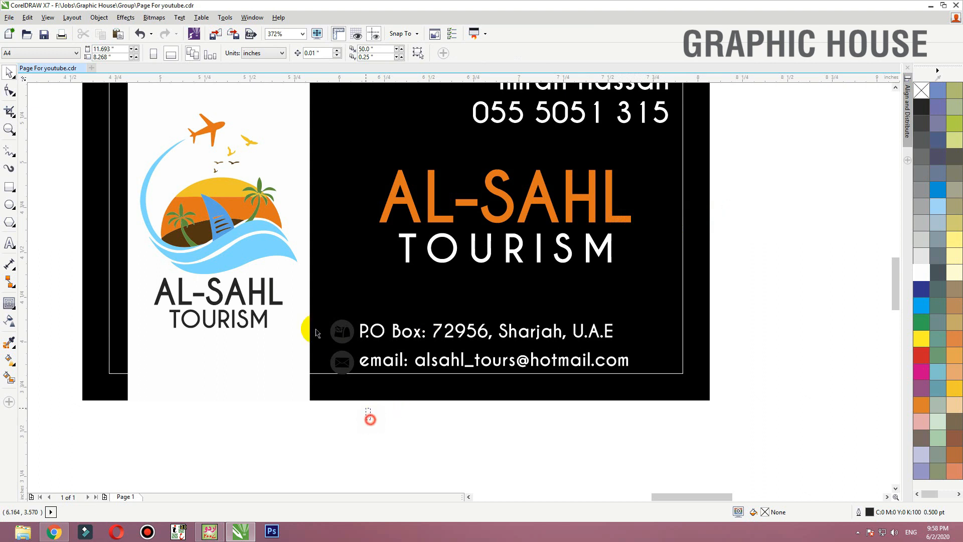
- Recolour the mailbox and envelope icons with the light blue sampled from the logo's wave
{"action": "left_click_drag", "start_coordinate": [317, 332], "coordinate": [293, 305]}
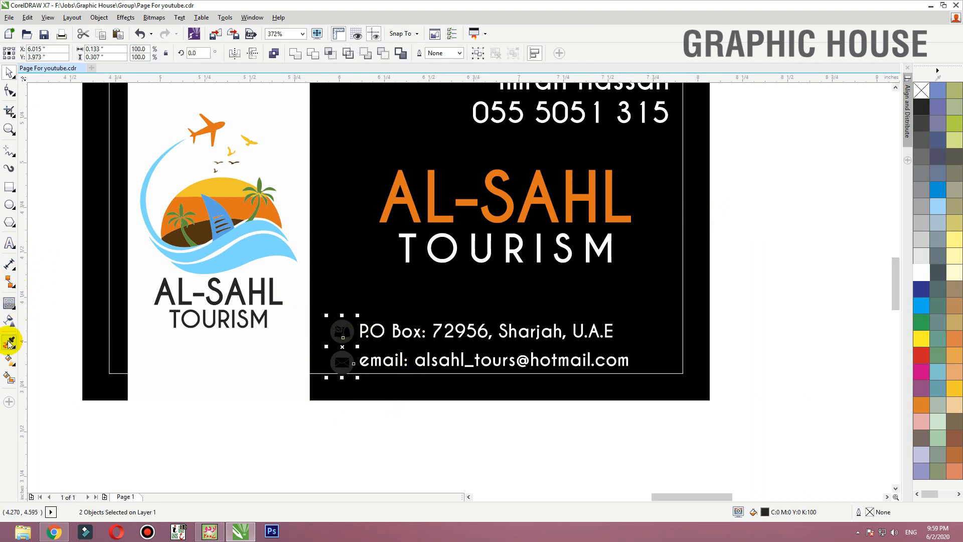
{"action": "left_click", "coordinate": [289, 259]}
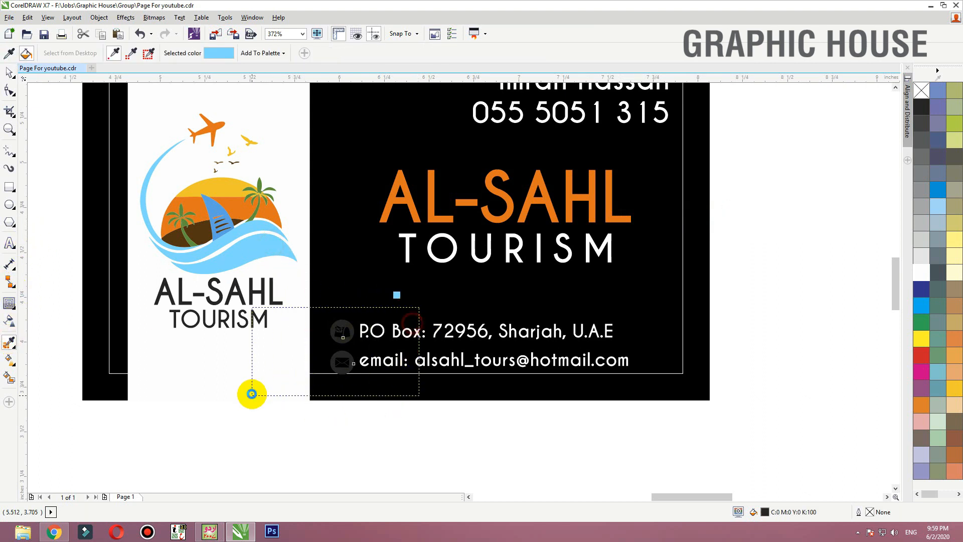
{"action": "scroll", "coordinate": [261, 386], "scroll_direction": "up", "scroll_amount": 5}
{"action": "left_click", "coordinate": [519, 230]}
{"action": "left_click", "coordinate": [535, 338]}
{"action": "scroll", "coordinate": [461, 330], "scroll_direction": "down", "scroll_amount": 3}
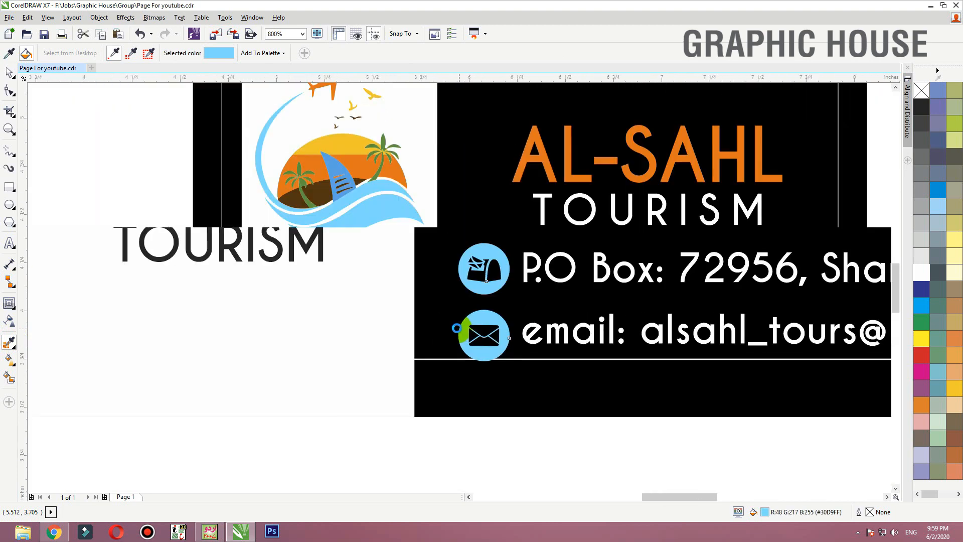
{"action": "key", "text": "space"}
{"action": "left_click", "coordinate": [518, 331]}
{"action": "key", "text": "shift+F2"}
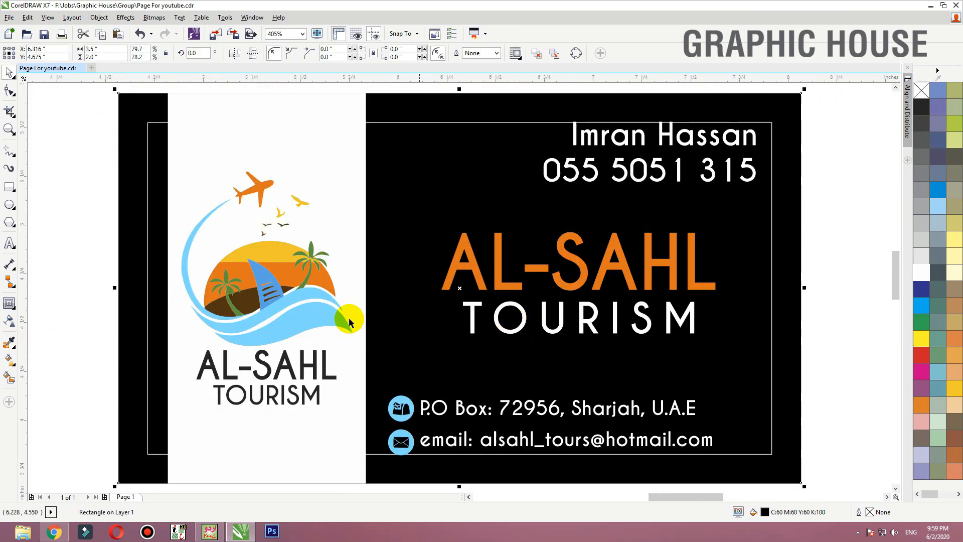
- Move the contact name and phone number right against the margin line and shrink both to about 9 pt
{"action": "left_click", "coordinate": [301, 360]}
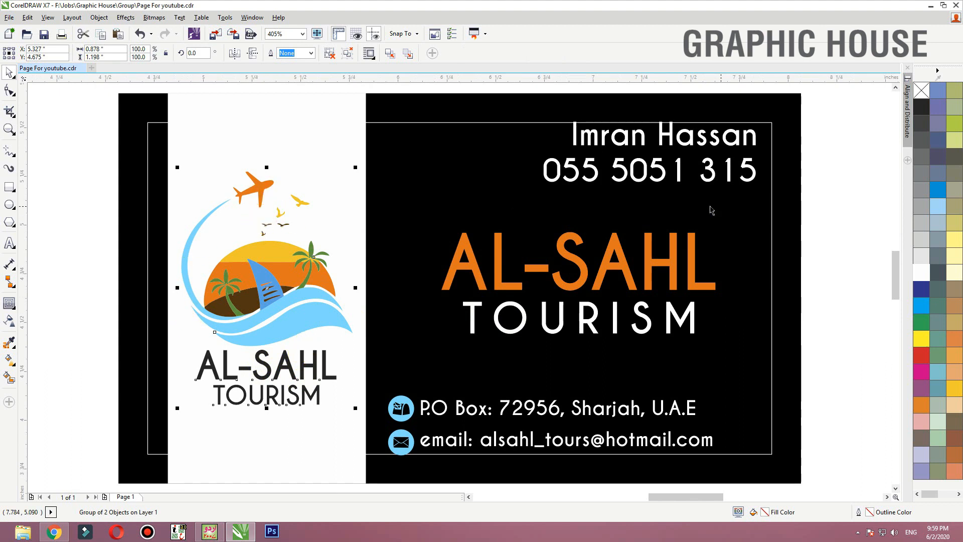
{"action": "left_click", "coordinate": [729, 173]}
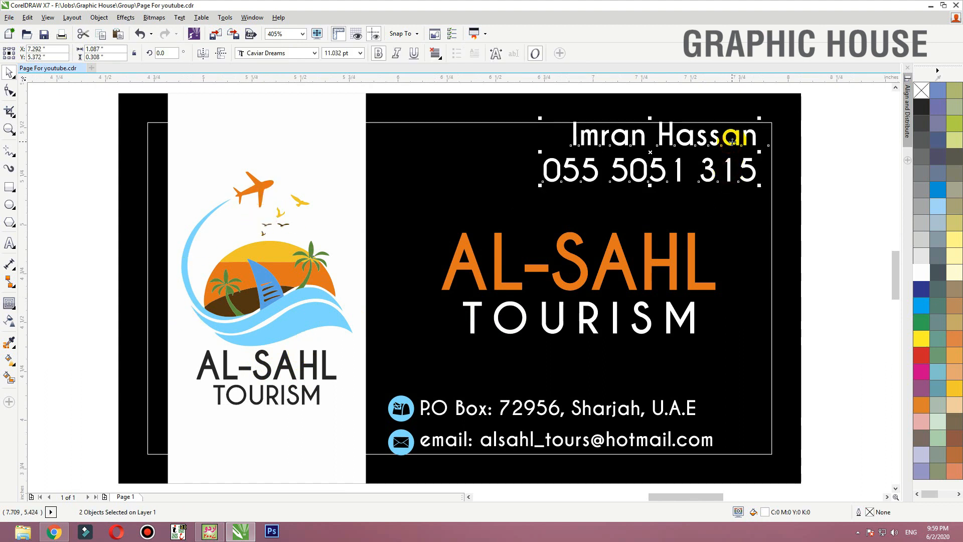
{"action": "left_click_drag", "start_coordinate": [733, 142], "coordinate": [745, 143]}
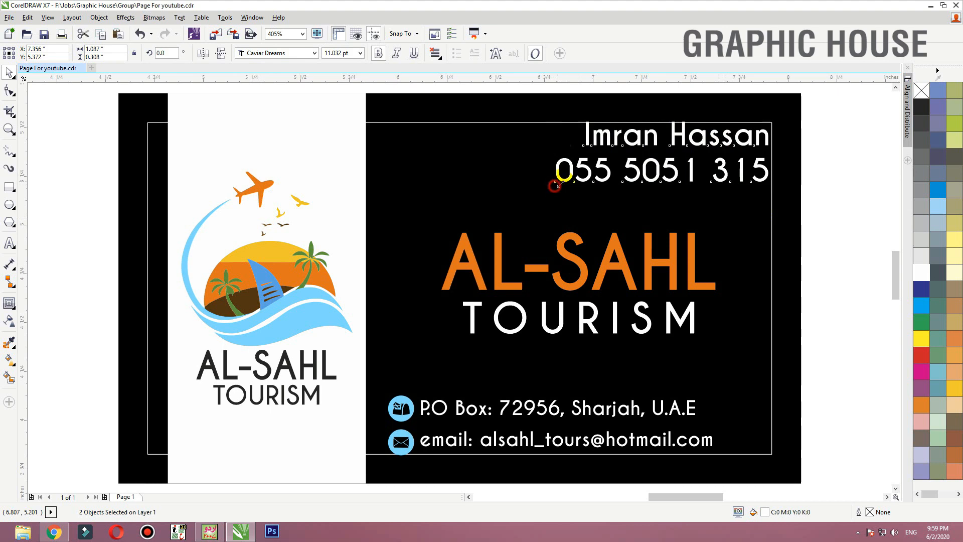
{"action": "left_click_drag", "start_coordinate": [555, 184], "coordinate": [592, 174]}
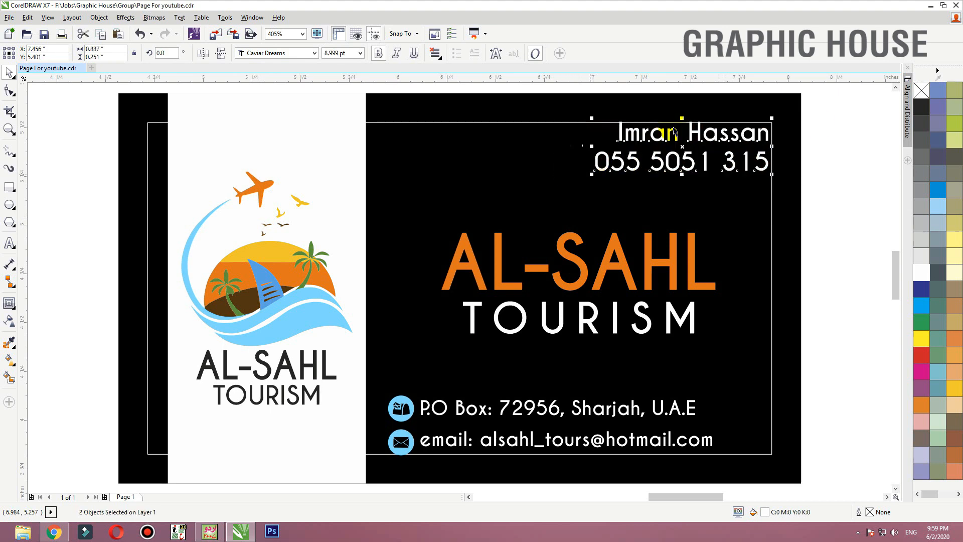
{"action": "left_click", "coordinate": [826, 133]}
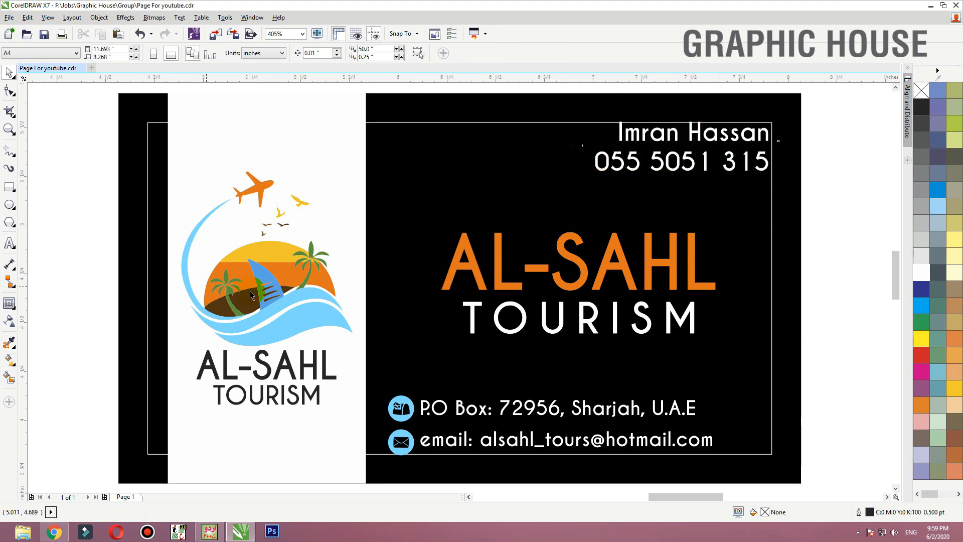
- Recolour the contact name with the yellow sampled from the logo's sun, leaving the phone number white
{"action": "left_click", "coordinate": [9, 342]}
{"action": "left_click", "coordinate": [287, 258]}
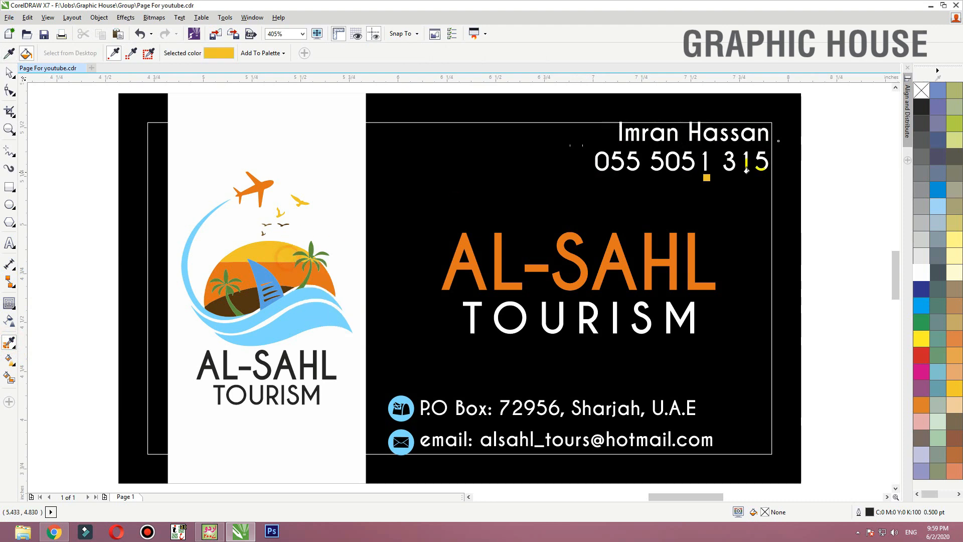
{"action": "scroll", "coordinate": [495, 273], "scroll_direction": "up", "scroll_amount": 5}
{"action": "left_click", "coordinate": [501, 272]}
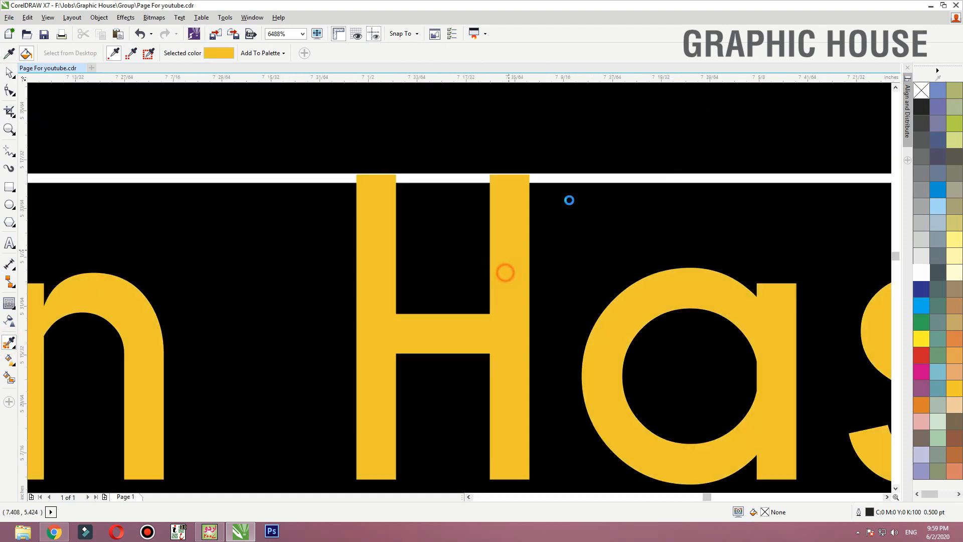
{"action": "scroll", "coordinate": [571, 193], "scroll_direction": "down", "scroll_amount": 3}
{"action": "key", "text": "space"}
{"action": "left_click", "coordinate": [585, 183]}
{"action": "key", "text": "shift+F2"}
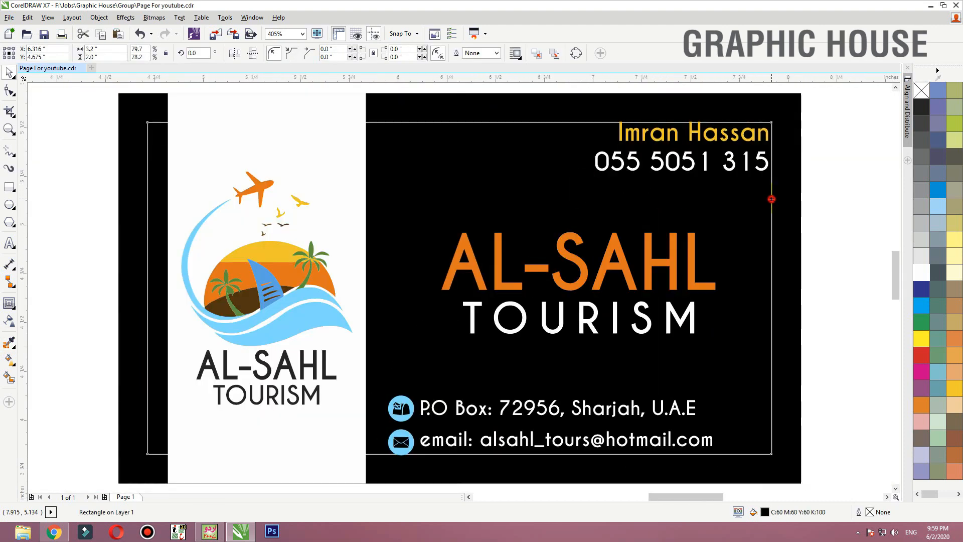
{"action": "left_click", "coordinate": [800, 308]}
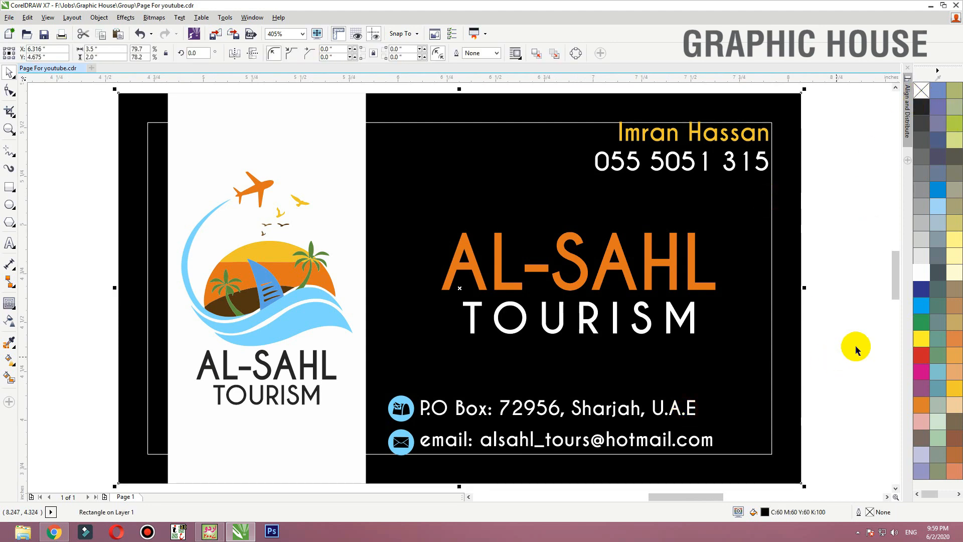
- Shift the address and email lines together with their icons slightly left and up
{"action": "left_click_drag", "start_coordinate": [802, 346], "coordinate": [357, 465]}
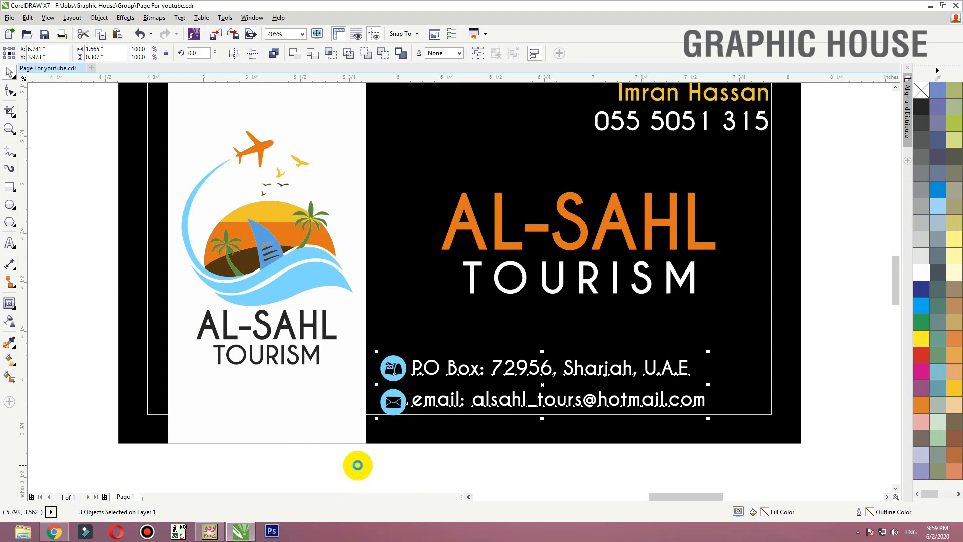
{"action": "key", "text": "Up"}
{"action": "key", "text": "Left"}
- Ungroup the logo on the white panel and recolour its AL-SAHL and TOURISM lettering with the black sampled from the card background
{"action": "left_click", "coordinate": [285, 357]}
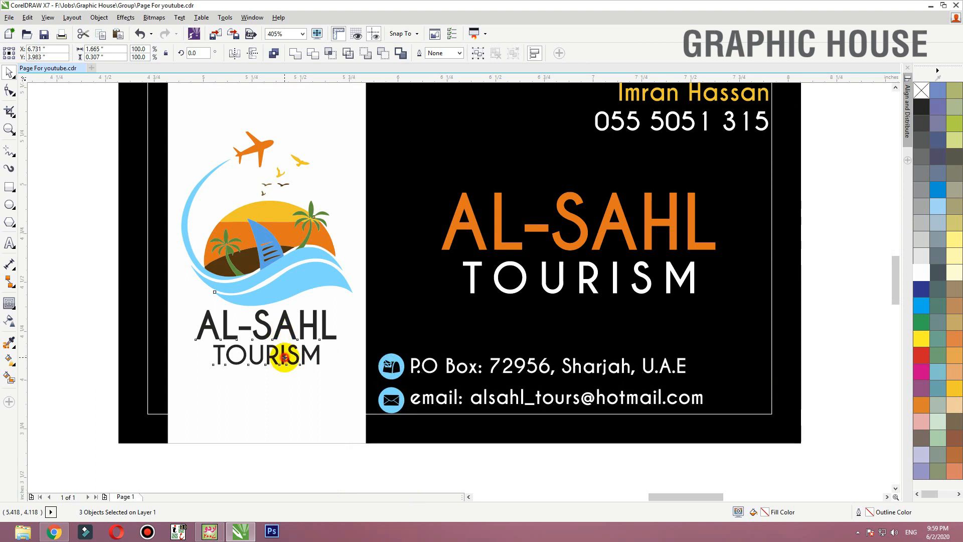
{"action": "left_click", "coordinate": [330, 54]}
{"action": "left_click_drag", "start_coordinate": [96, 276], "coordinate": [362, 387]}
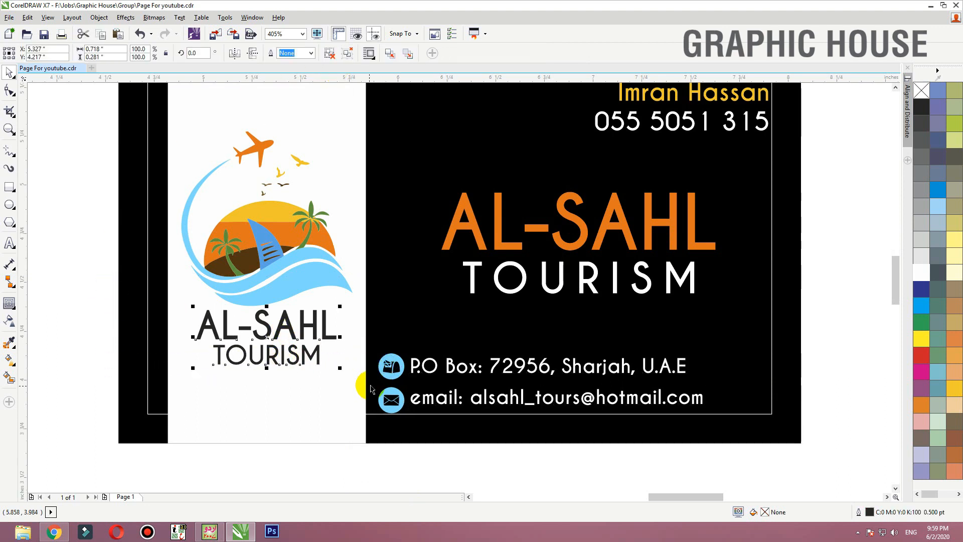
{"action": "left_click", "coordinate": [9, 343]}
{"action": "left_click", "coordinate": [138, 323]}
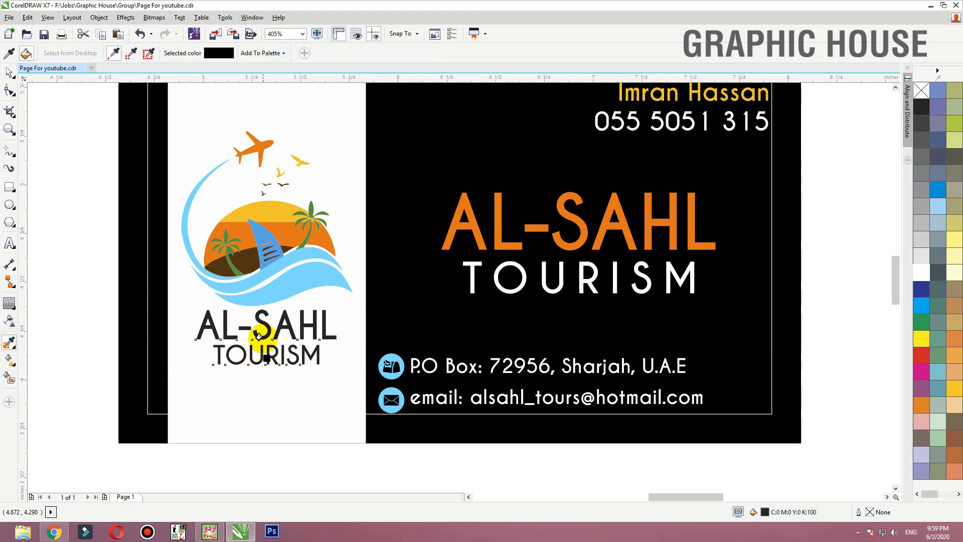
{"action": "left_click", "coordinate": [263, 332]}
{"action": "key", "text": "shift+F2"}
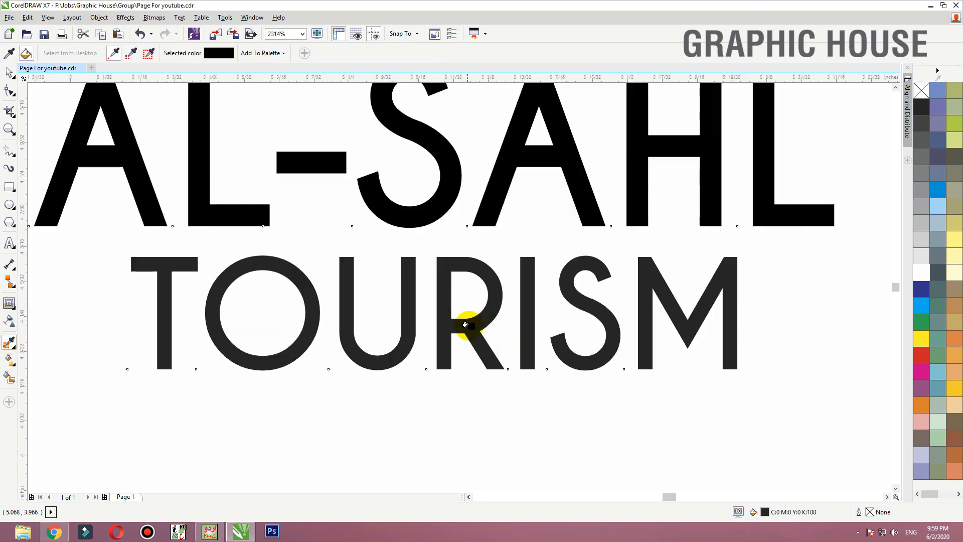
{"action": "scroll", "coordinate": [449, 328], "scroll_direction": "down", "scroll_amount": 4}
{"action": "key", "text": "space"}
{"action": "left_click", "coordinate": [546, 385]}
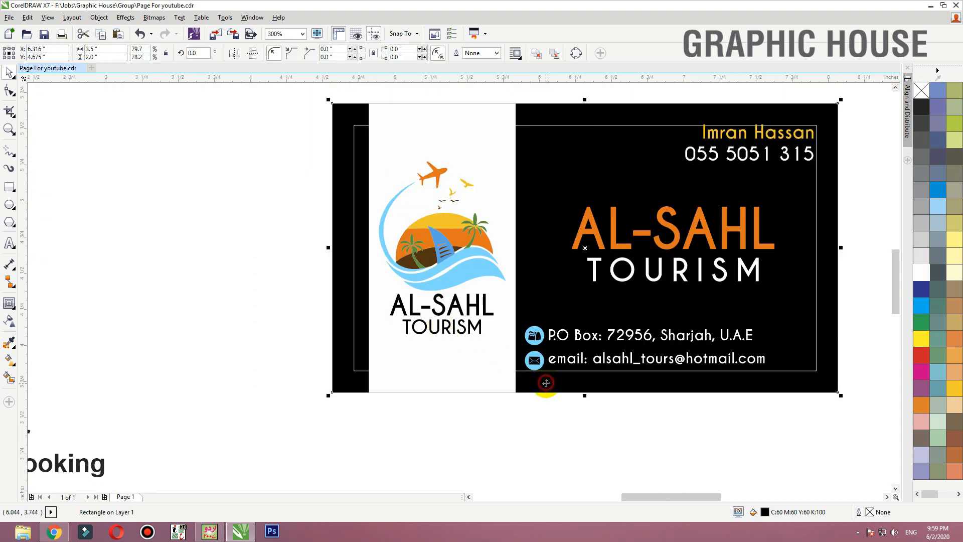
{"action": "key", "text": "shift+F2"}
- Enlarge the orange AL-SAHL and white TOURISM lines together to about 1.48 inches wide
{"action": "left_click", "coordinate": [625, 279]}
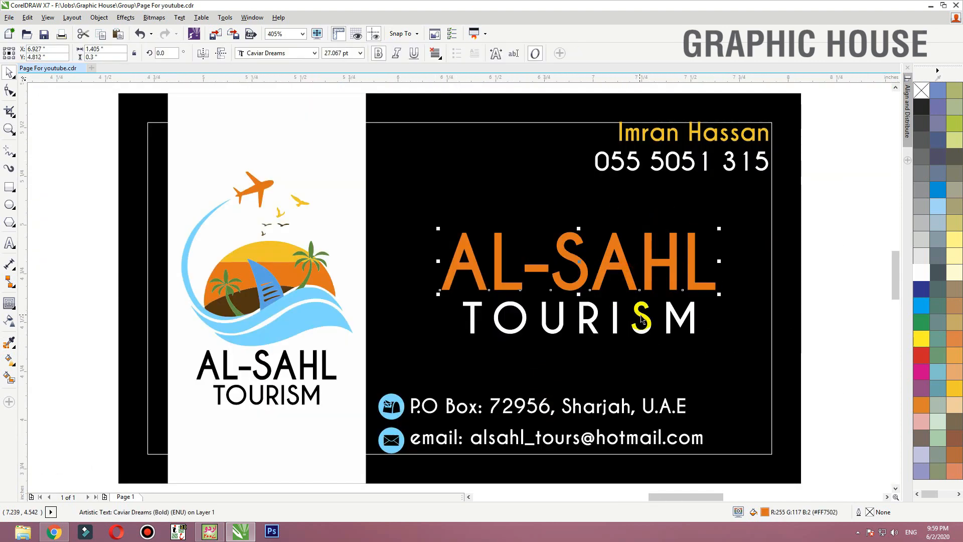
{"action": "left_click", "coordinate": [641, 320], "text": "shift"}
{"action": "left_click_drag", "start_coordinate": [719, 230], "coordinate": [726, 227]}
{"action": "left_click", "coordinate": [812, 229]}
{"action": "left_click", "coordinate": [697, 277]}
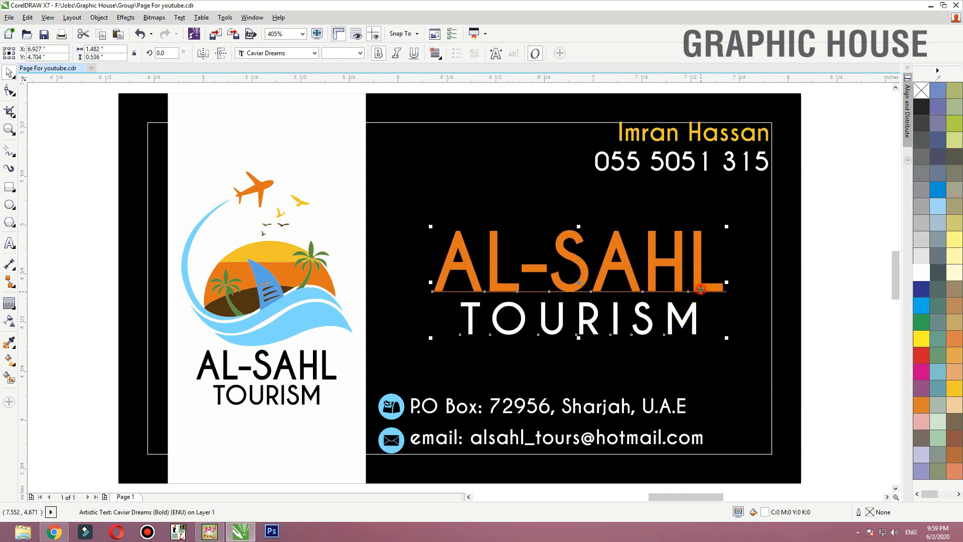
{"action": "left_click", "coordinate": [791, 276]}
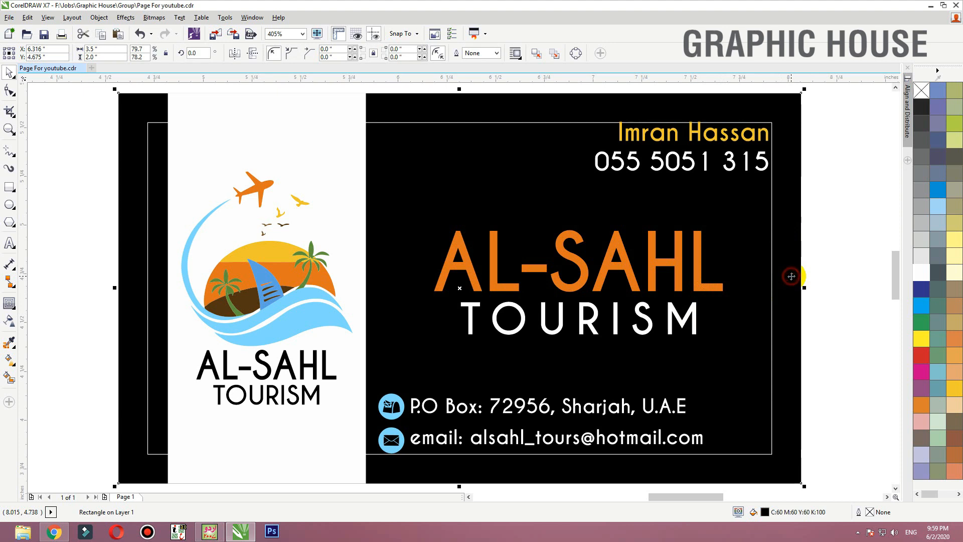
{"action": "left_click", "coordinate": [678, 409]}
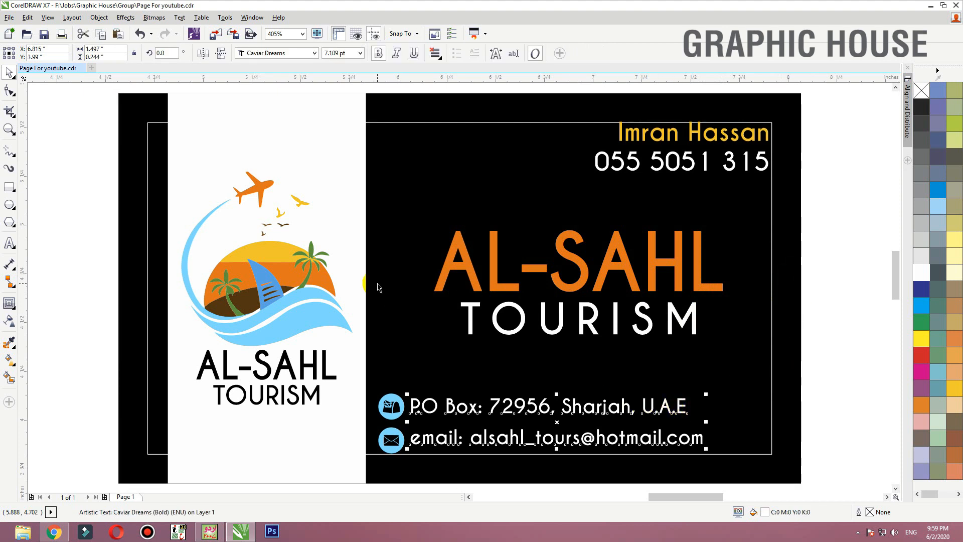
{"action": "left_click", "coordinate": [824, 244]}
- Draw a circle about 0.13 inch wide inside the O of the white TOURISM line, filled cyan without an outline, and centre it
{"action": "left_click_drag", "start_coordinate": [469, 332], "coordinate": [432, 345]}
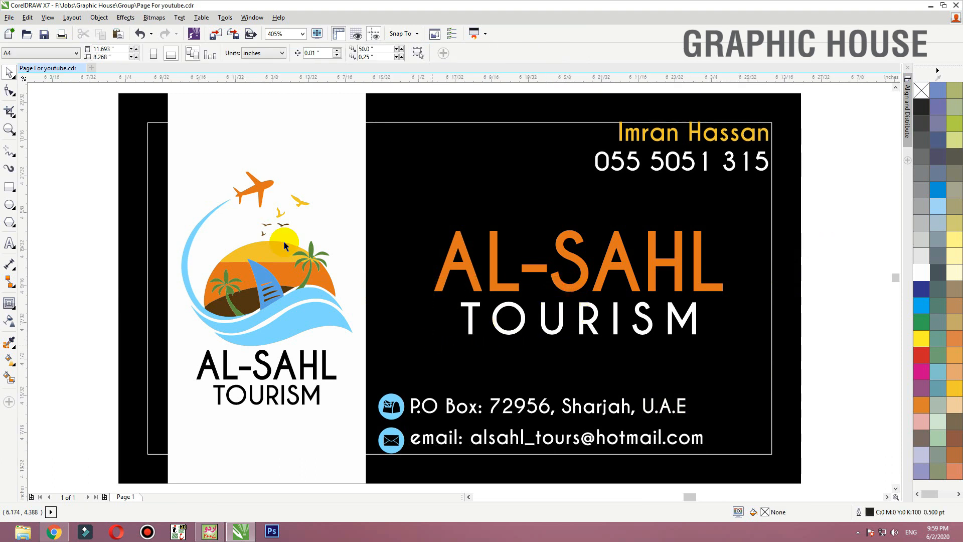
{"action": "left_click", "coordinate": [9, 205]}
{"action": "left_click_drag", "start_coordinate": [433, 269], "coordinate": [544, 409]}
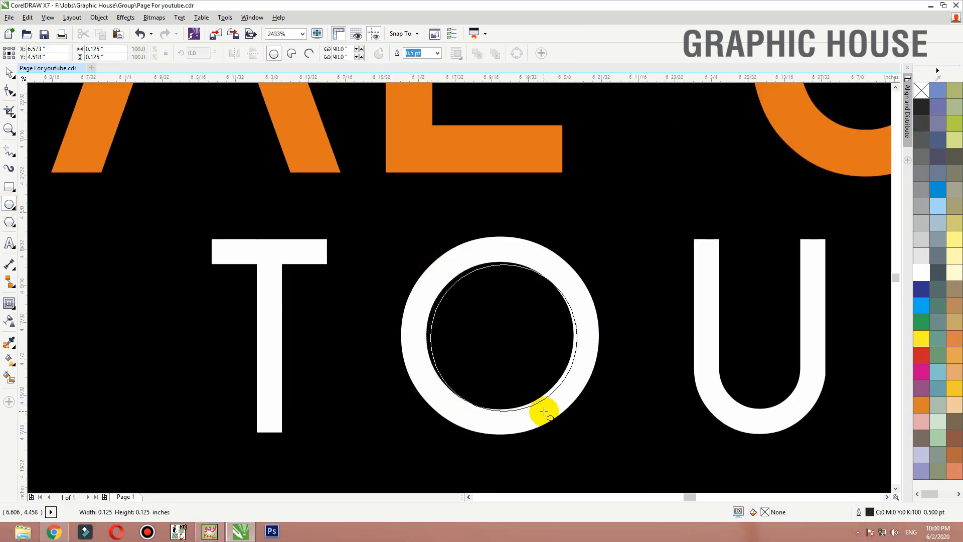
{"action": "left_click", "coordinate": [921, 304]}
{"action": "right_click", "coordinate": [922, 90]}
{"action": "left_click_drag", "start_coordinate": [557, 299], "coordinate": [549, 294]}
- Sample the orange from the logo's sun and apply it to the circle inside the O
{"action": "scroll", "coordinate": [630, 289], "scroll_direction": "down", "scroll_amount": 3}
{"action": "left_click_drag", "start_coordinate": [678, 235], "coordinate": [280, 348]}
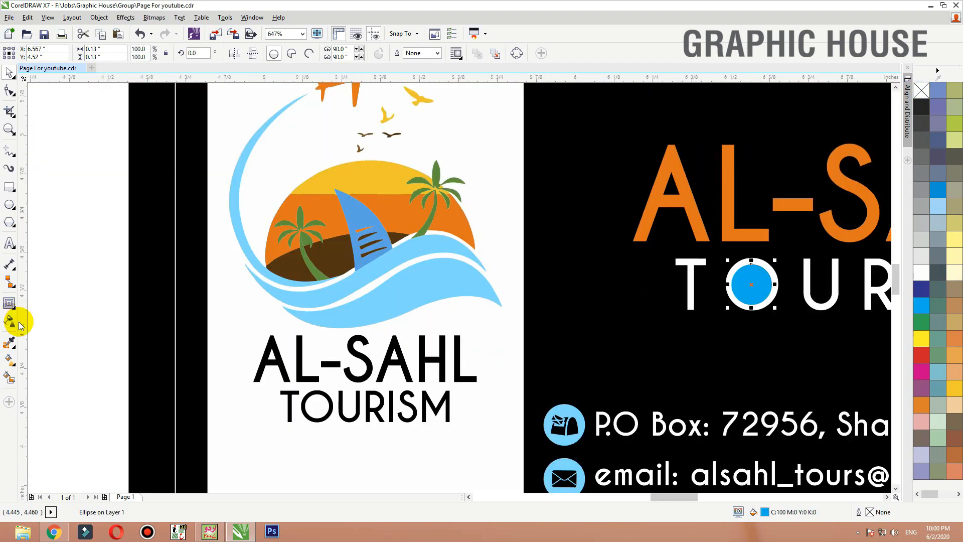
{"action": "left_click", "coordinate": [10, 341]}
{"action": "left_click", "coordinate": [418, 215]}
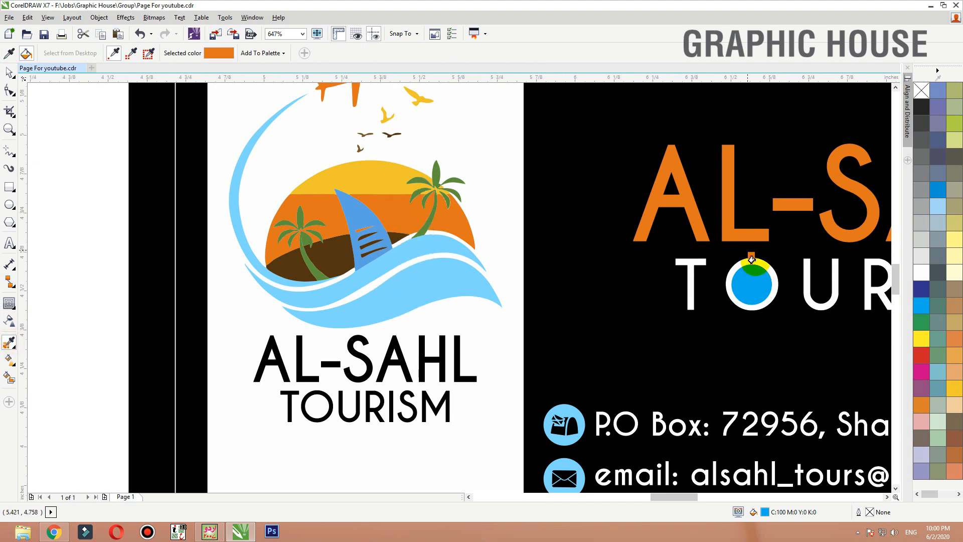
{"action": "left_click", "coordinate": [749, 277]}
- Give the circle an elliptical fountain fill with the sun's sampled yellow at the centre and orange at the rim
{"action": "key", "text": "g"}
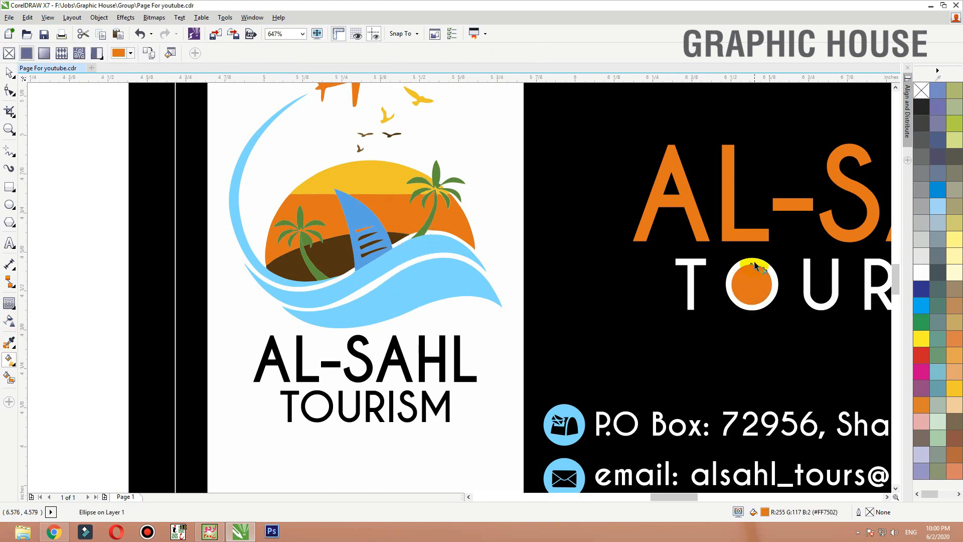
{"action": "left_click_drag", "start_coordinate": [754, 258], "coordinate": [770, 309]}
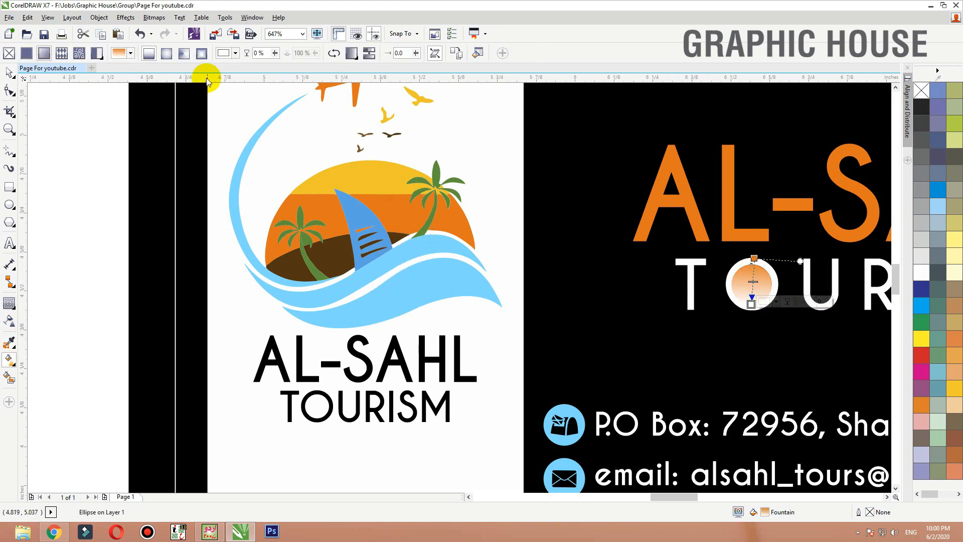
{"action": "left_click", "coordinate": [187, 55]}
{"action": "left_click", "coordinate": [167, 54]}
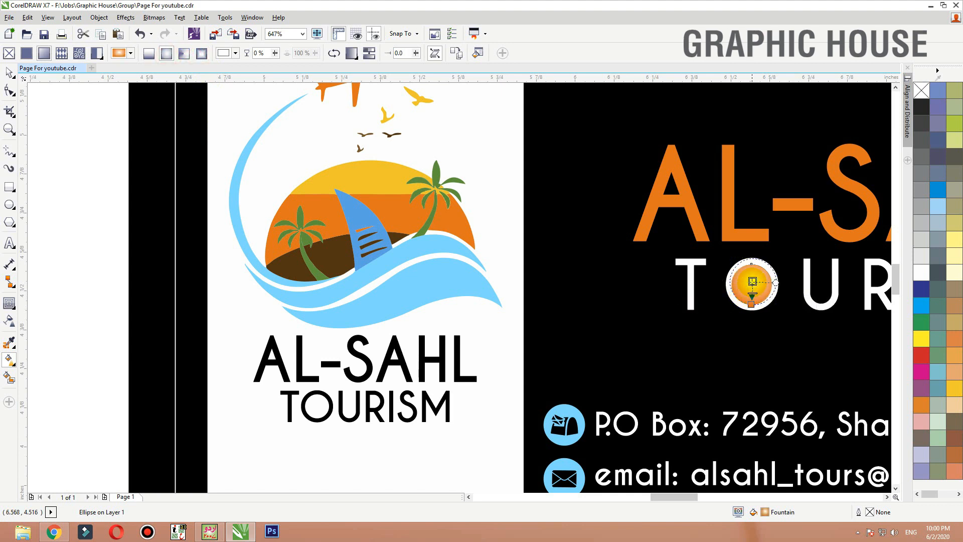
{"action": "left_click", "coordinate": [752, 281]}
{"action": "left_click", "coordinate": [779, 278]}
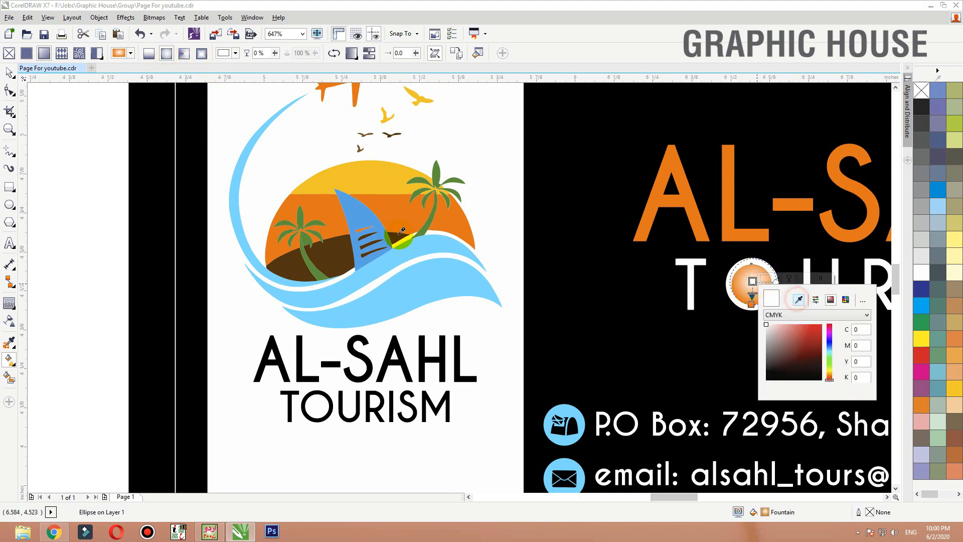
{"action": "left_click", "coordinate": [829, 374]}
{"action": "left_click", "coordinate": [748, 290]}
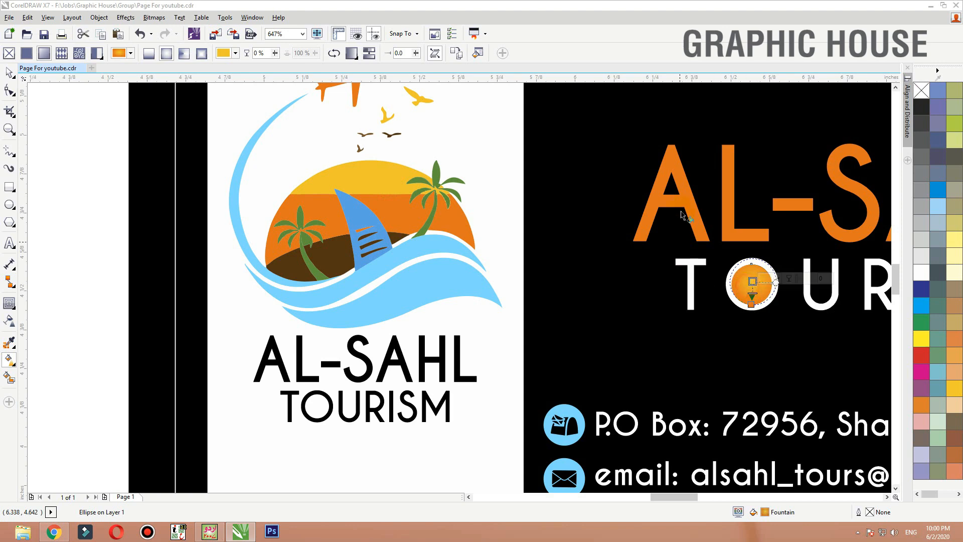
- Shorten the circle's gradient so the yellow glow is smaller, and centre the circle within the O
{"action": "left_click_drag", "start_coordinate": [684, 215], "coordinate": [779, 334]}
{"action": "key", "text": "ctrl+z"}
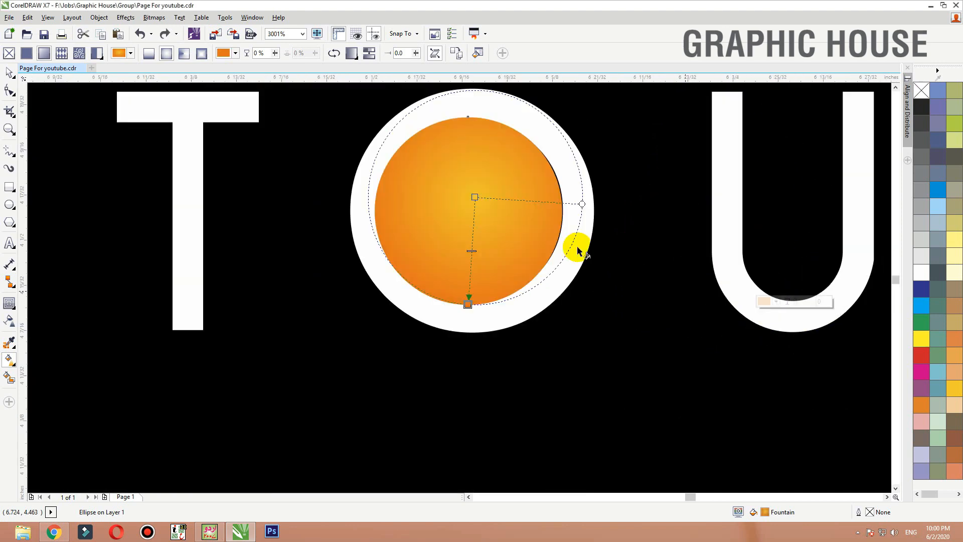
{"action": "left_click_drag", "start_coordinate": [472, 305], "coordinate": [497, 256]}
{"action": "key", "text": "ctrl+z"}
{"action": "key", "text": "space"}
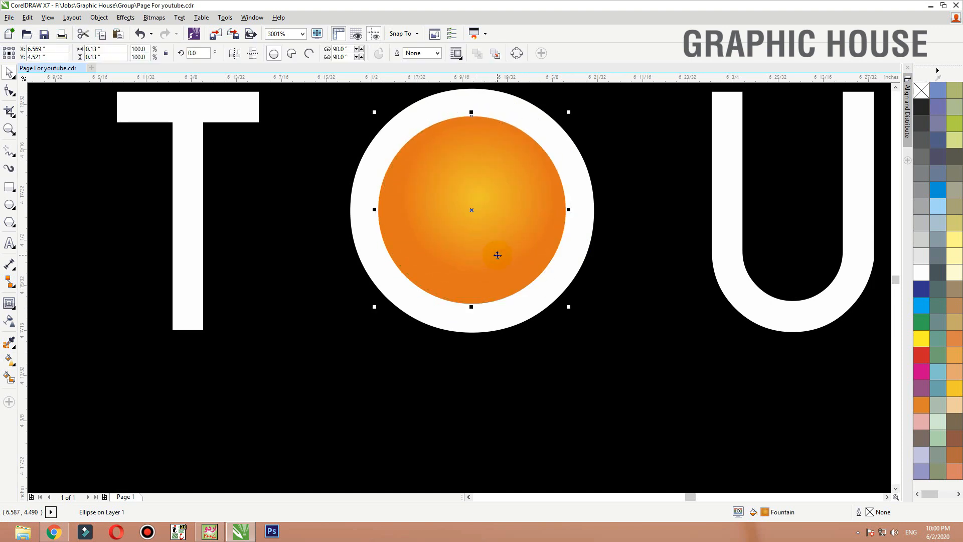
- Examine the card's title, the filled O and the overall layout both close up and as a whole
{"action": "scroll", "coordinate": [497, 255], "scroll_direction": "down", "scroll_amount": 3}
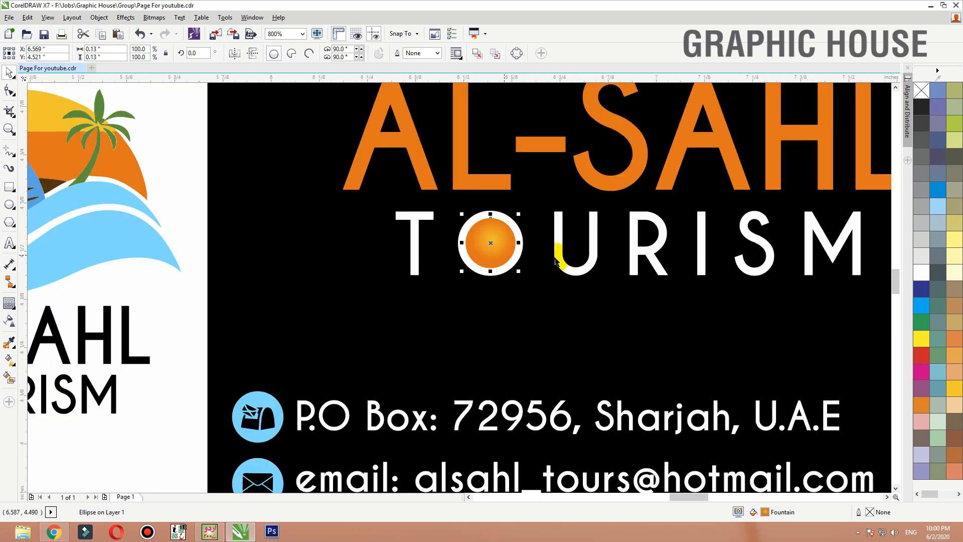
{"action": "left_click", "coordinate": [576, 274]}
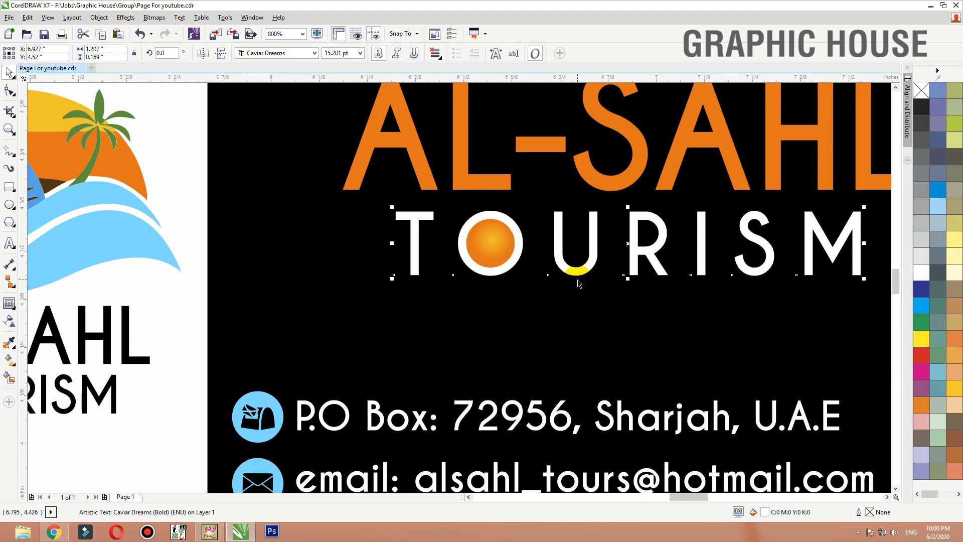
{"action": "scroll", "coordinate": [579, 284], "scroll_direction": "down", "scroll_amount": 4}
{"action": "left_click_drag", "start_coordinate": [716, 200], "coordinate": [318, 396]}
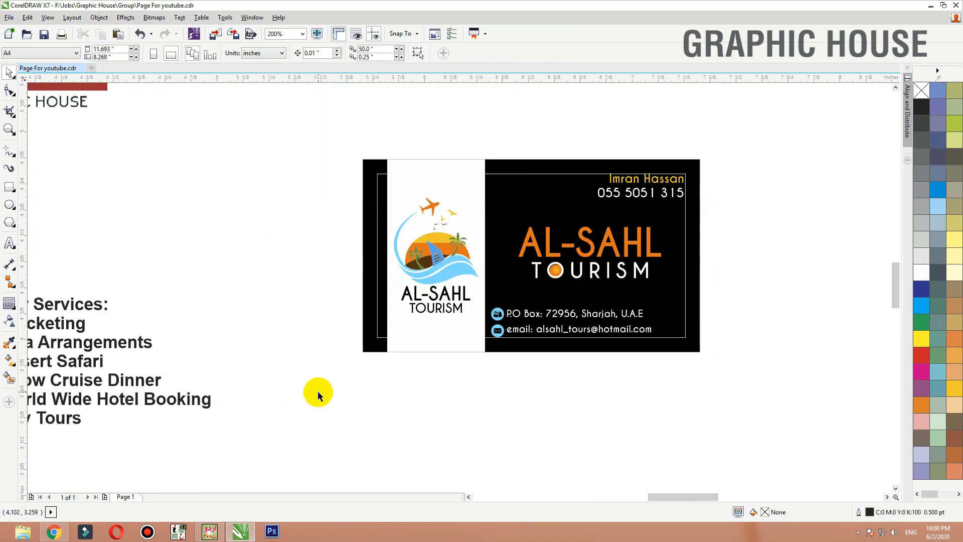
{"action": "scroll", "coordinate": [566, 304], "scroll_direction": "up", "scroll_amount": 2}
{"action": "left_click_drag", "start_coordinate": [866, 200], "coordinate": [431, 282]}
{"action": "left_click", "coordinate": [570, 442]}
{"action": "scroll", "coordinate": [568, 439], "scroll_direction": "down", "scroll_amount": 2}
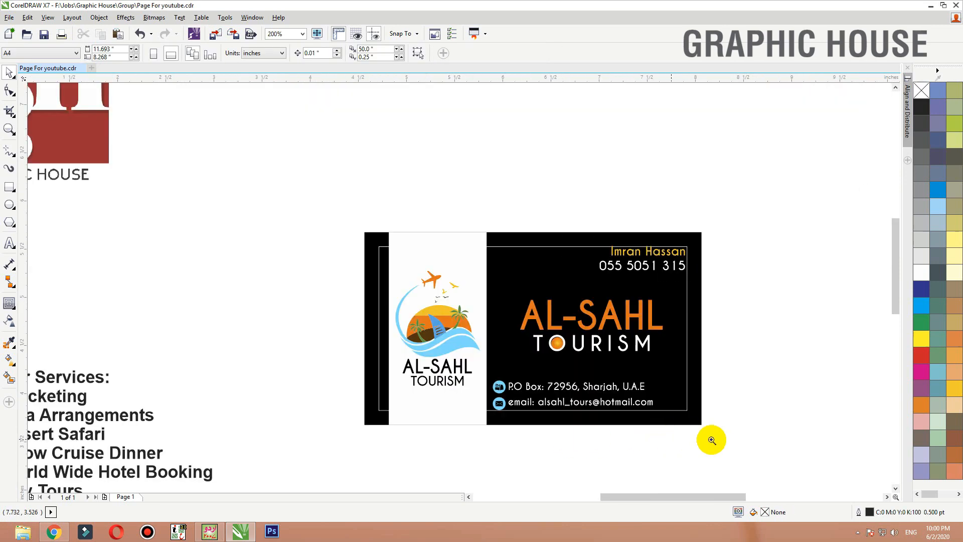
{"action": "left_click_drag", "start_coordinate": [710, 439], "coordinate": [337, 251]}
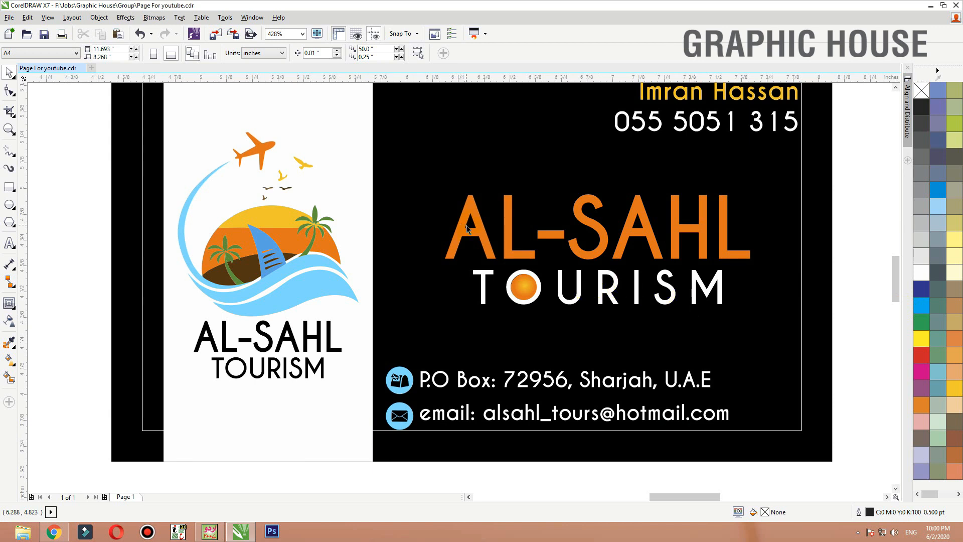
{"action": "left_click", "coordinate": [480, 240]}
{"action": "scroll", "coordinate": [522, 289], "scroll_direction": "down", "scroll_amount": 2}
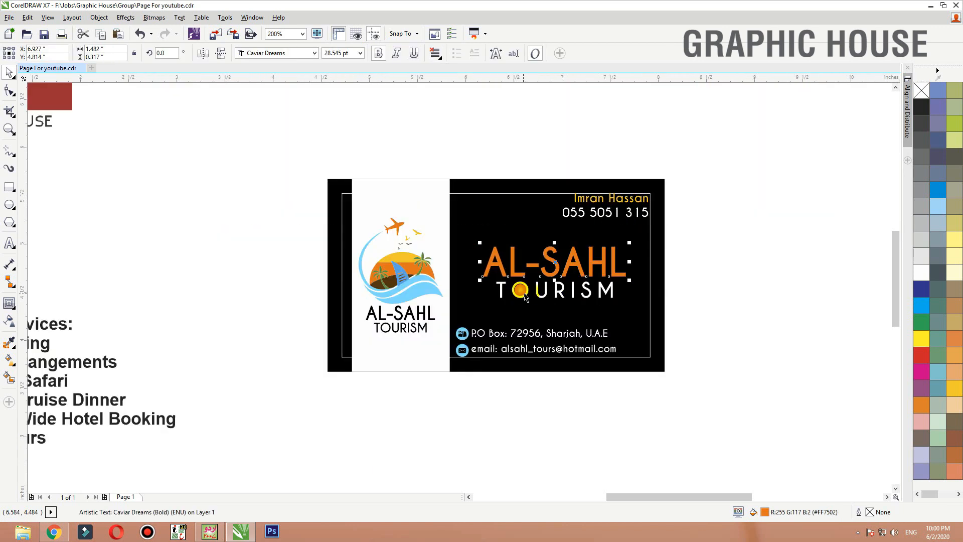
{"action": "left_click", "coordinate": [523, 276], "text": "shift"}
{"action": "left_click", "coordinate": [524, 411]}
{"action": "left_click", "coordinate": [402, 238]}
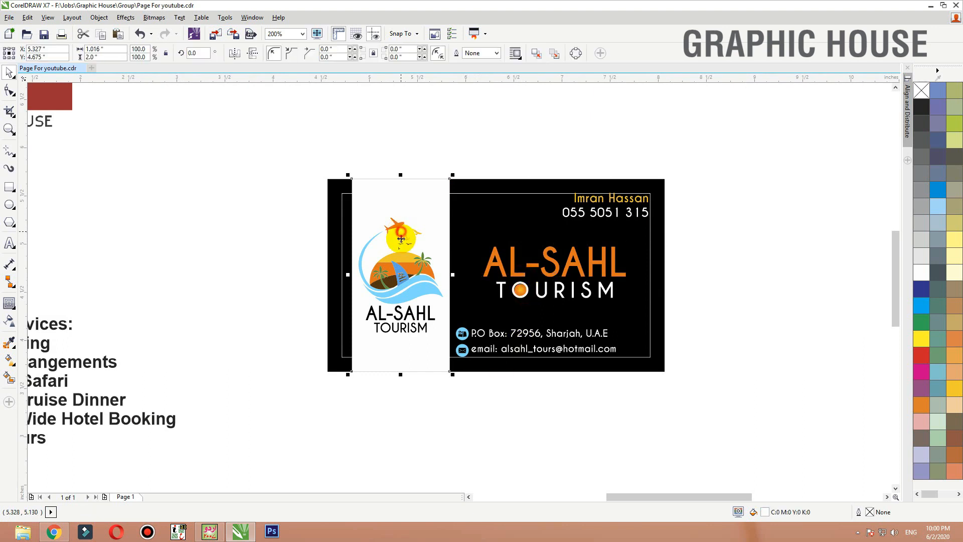
{"action": "left_click_drag", "start_coordinate": [401, 279], "coordinate": [746, 243]}
{"action": "key", "text": "ctrl+z"}
{"action": "left_click", "coordinate": [440, 412]}
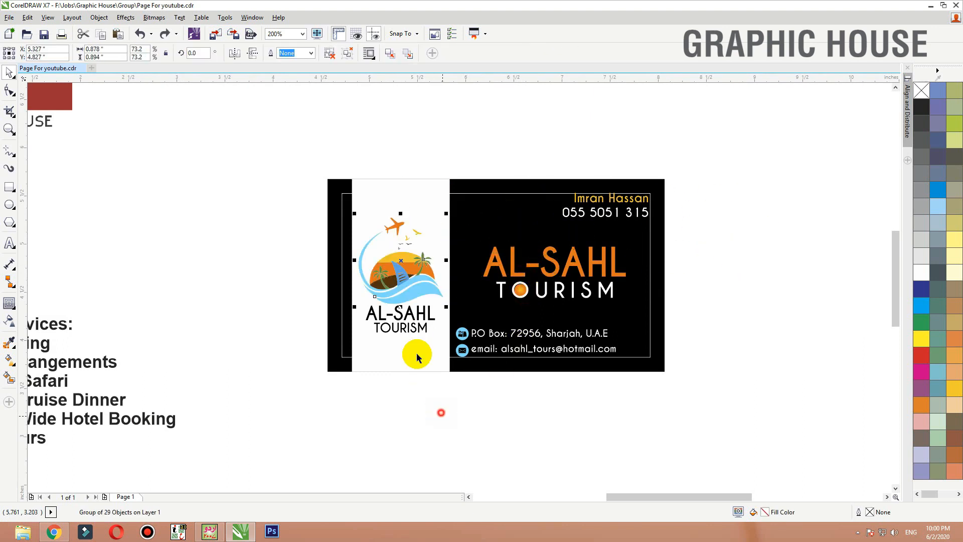
- Copy the panel's logo with its lettering to the empty area right of the card and fill the copy with 60% black
{"action": "left_click_drag", "start_coordinate": [303, 166], "coordinate": [455, 356]}
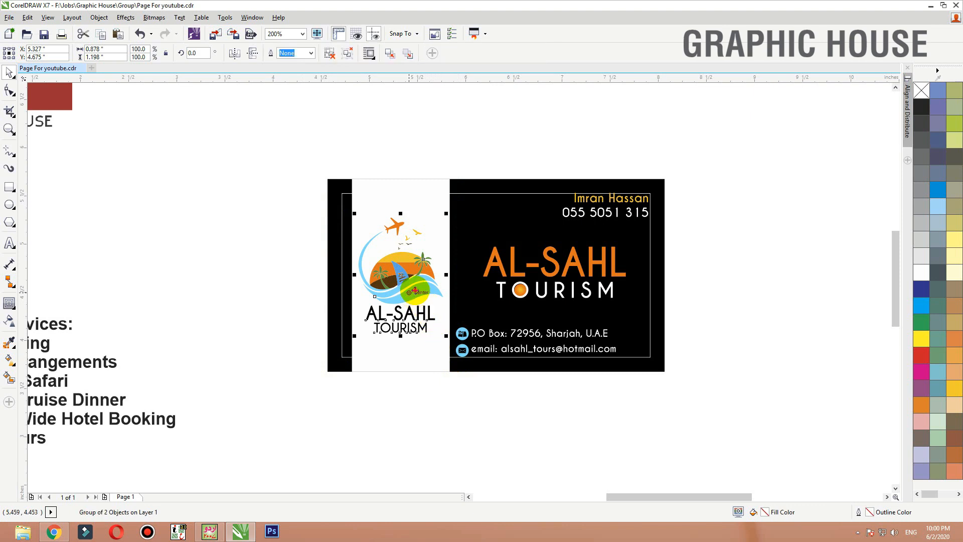
{"action": "left_click_drag", "start_coordinate": [415, 291], "coordinate": [761, 277]}
{"action": "right_click", "coordinate": [761, 276]}
{"action": "left_click", "coordinate": [953, 237]}
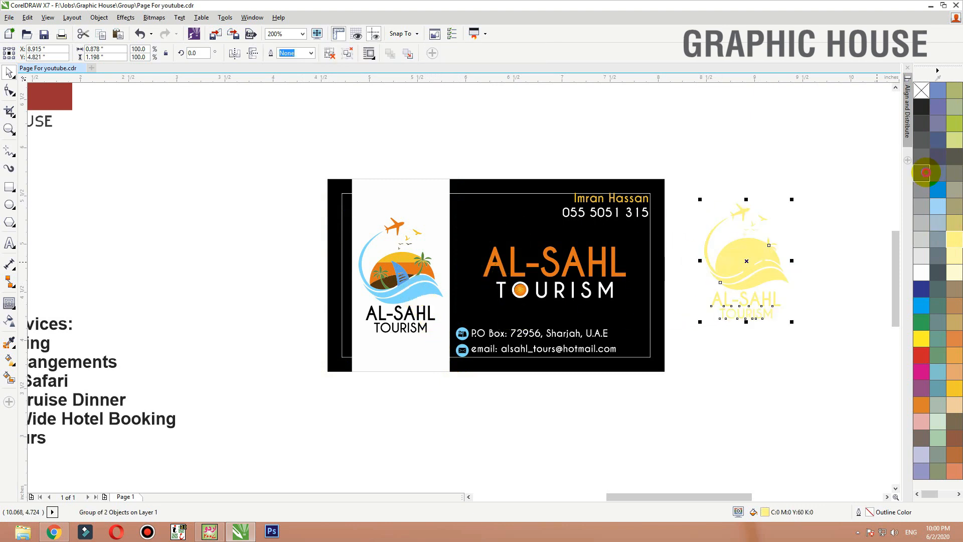
{"action": "left_click", "coordinate": [922, 173]}
{"action": "key", "text": "shift+F2"}
- Ungroup the grey logo copy into separate shapes
{"action": "left_click", "coordinate": [823, 190]}
{"action": "left_click", "coordinate": [447, 288]}
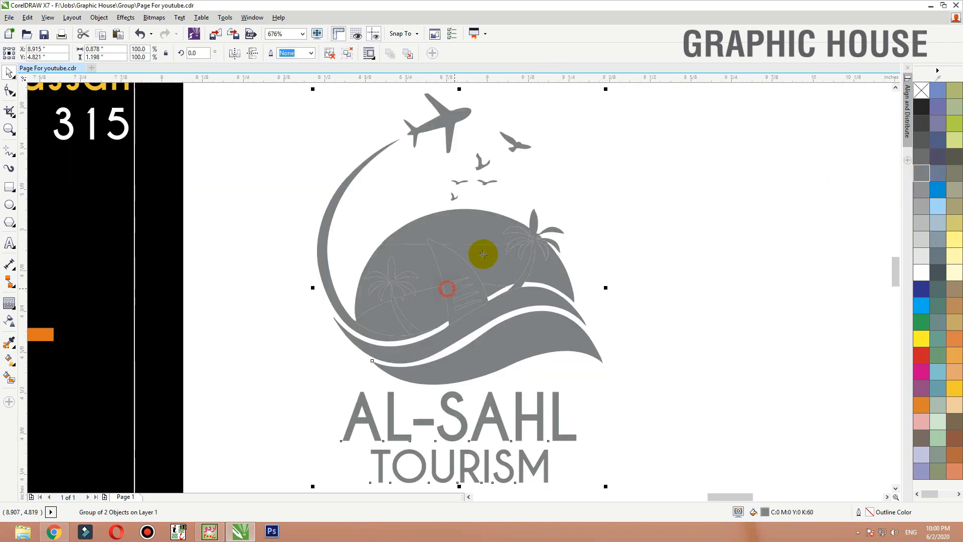
{"action": "left_click", "coordinate": [331, 55]}
{"action": "left_click", "coordinate": [225, 123]}
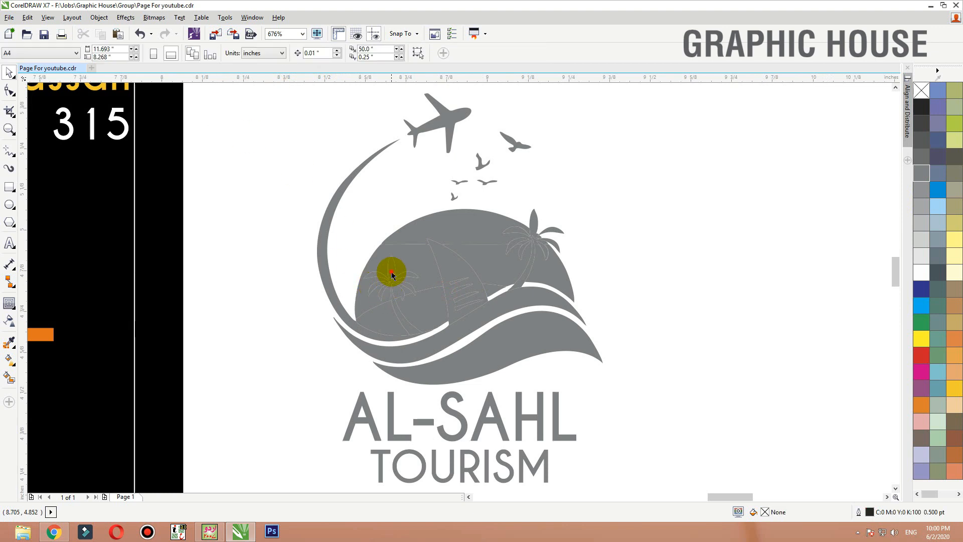
{"action": "left_click_drag", "start_coordinate": [392, 272], "coordinate": [390, 248]}
{"action": "key", "text": "ctrl+z"}
{"action": "left_click", "coordinate": [332, 53]}
{"action": "left_click", "coordinate": [244, 164]}
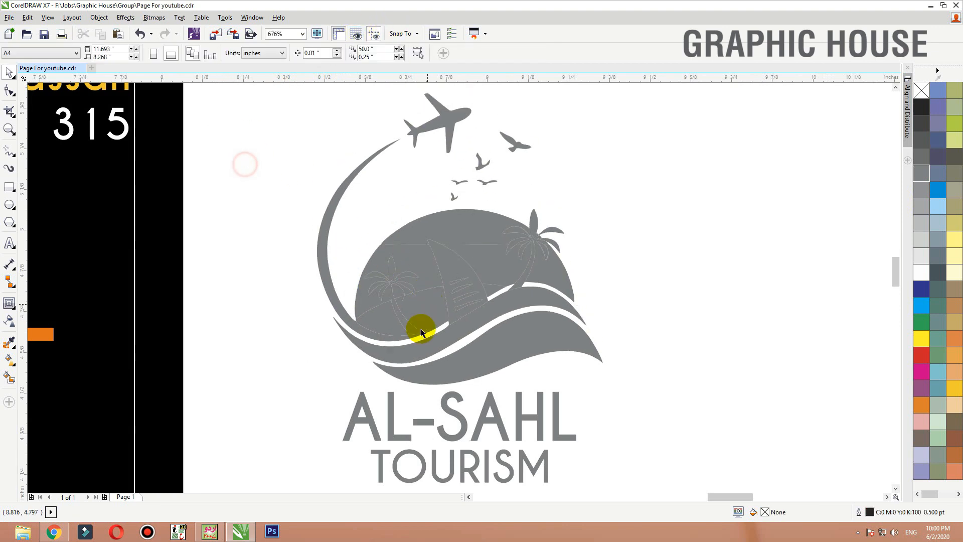
- Delete the left palm tree and the sail from the grey logo copy, leaving white cut-outs in the sun
{"action": "left_click", "coordinate": [413, 329]}
{"action": "key", "text": "Delete"}
{"action": "left_click", "coordinate": [391, 279]}
{"action": "key", "text": "Delete"}
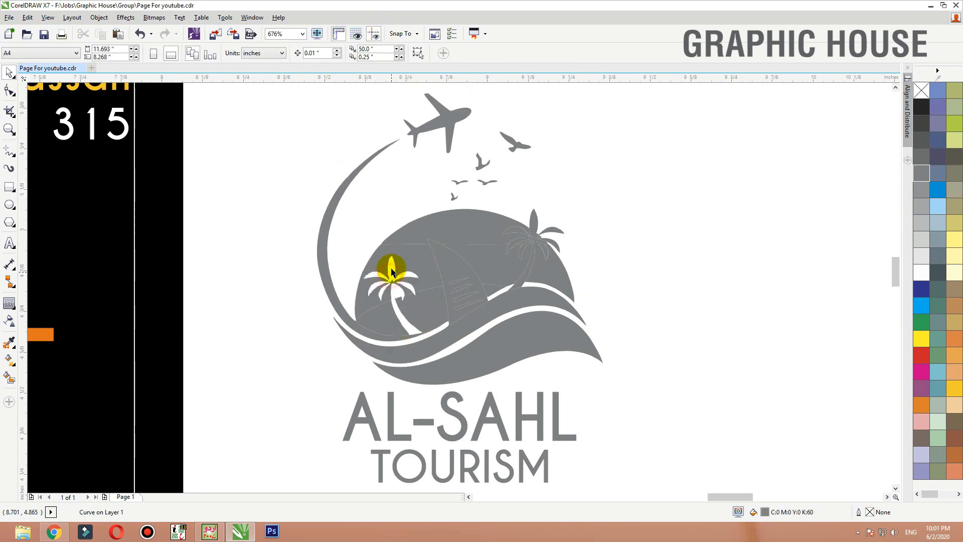
{"action": "left_click", "coordinate": [461, 279]}
{"action": "key", "text": "Delete"}
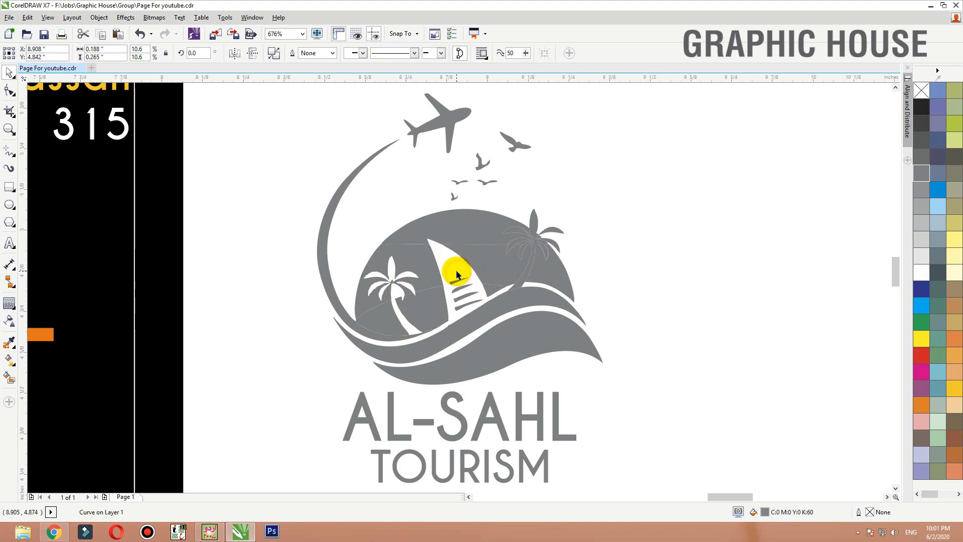
- Delete the right palm tree's trunk and fronds that overlap the sun in the grey logo copy
{"action": "left_click", "coordinate": [551, 244]}
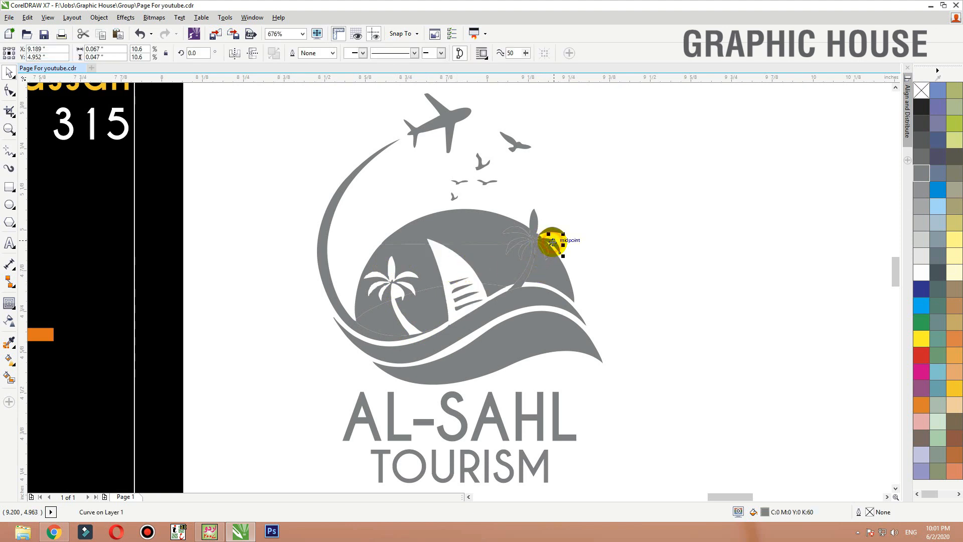
{"action": "key", "text": "Delete"}
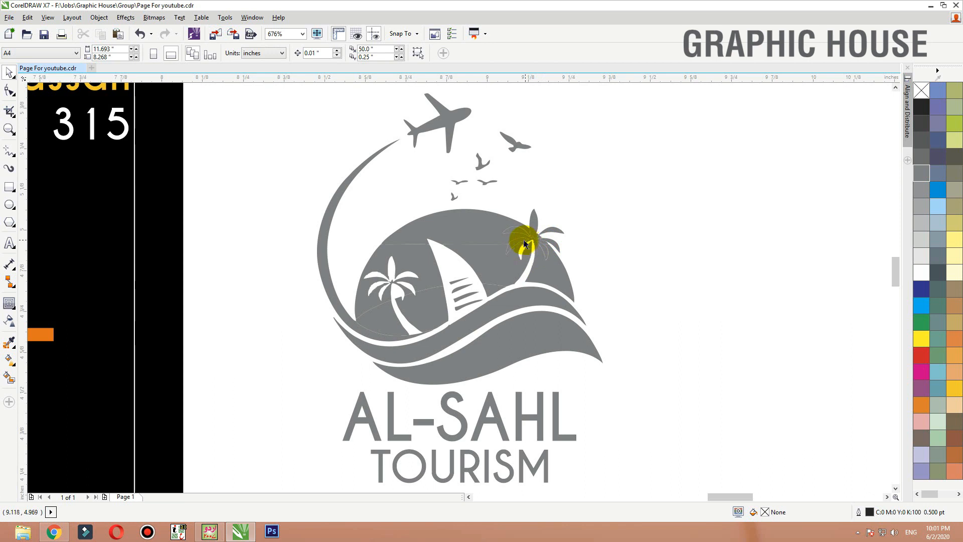
{"action": "left_click", "coordinate": [522, 240]}
{"action": "key", "text": "Delete"}
{"action": "left_click", "coordinate": [521, 231]}
{"action": "key", "text": "Delete"}
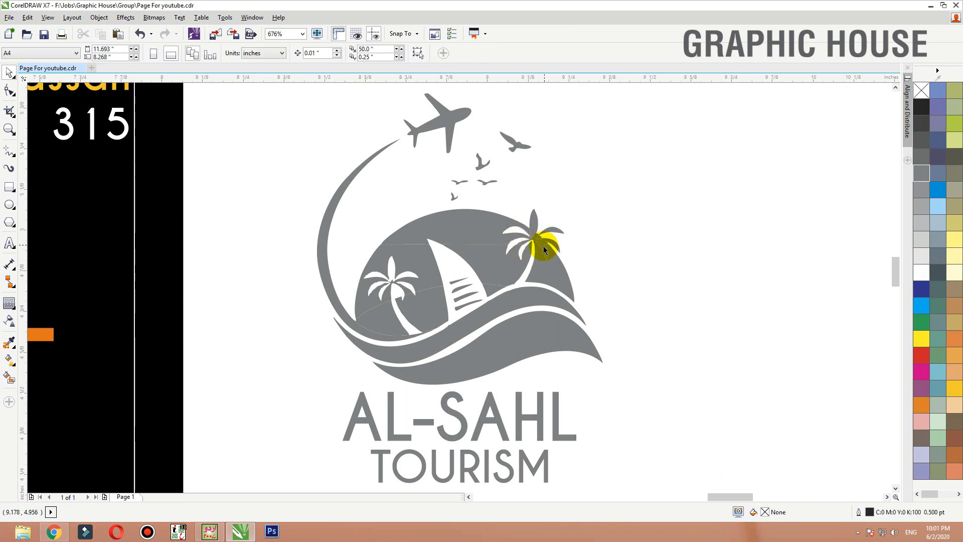
{"action": "left_click", "coordinate": [544, 249]}
{"action": "key", "text": "Delete"}
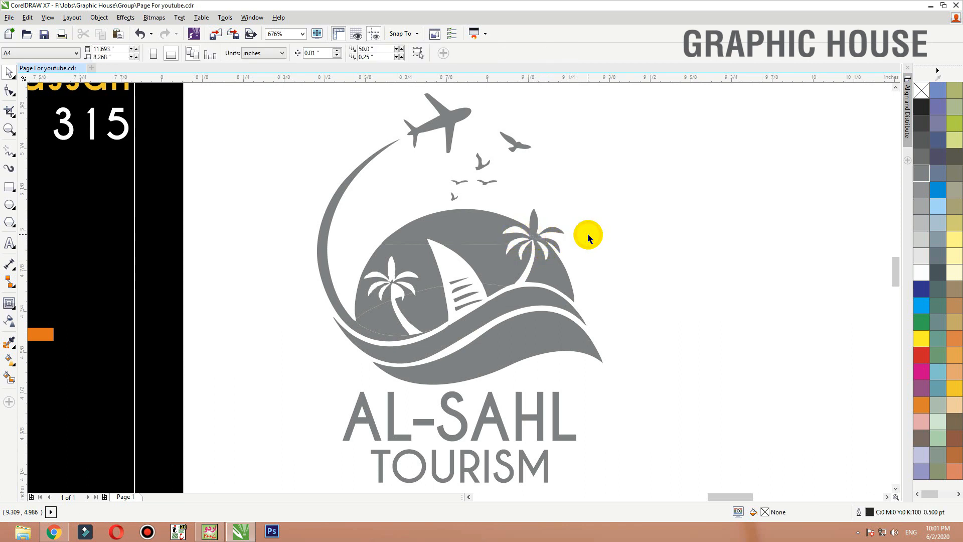
- Group the grey logo copy's shapes and lettering together and move the group over the upper middle of the card
{"action": "scroll", "coordinate": [613, 243], "scroll_direction": "down", "scroll_amount": 3}
{"action": "left_click_drag", "start_coordinate": [652, 135], "coordinate": [453, 391]}
{"action": "left_click_drag", "start_coordinate": [563, 280], "coordinate": [154, 224]}
{"action": "scroll", "coordinate": [265, 221], "scroll_direction": "down", "scroll_amount": 1}
{"action": "key", "text": "F2"}
{"action": "left_click_drag", "start_coordinate": [322, 169], "coordinate": [85, 309]}
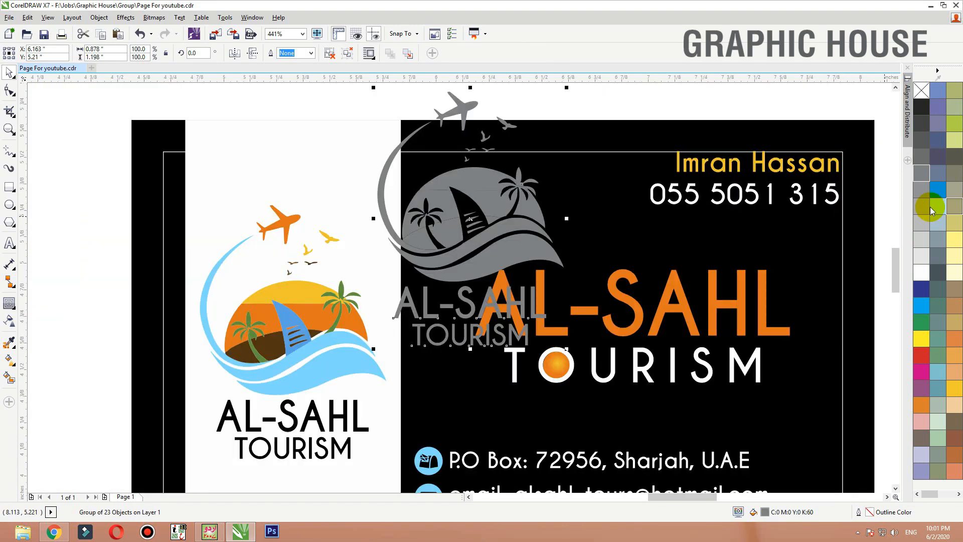
- Fill the logo copy with 100% black, scale it down and move it to the empty area right of the card
{"action": "left_click", "coordinate": [921, 106]}
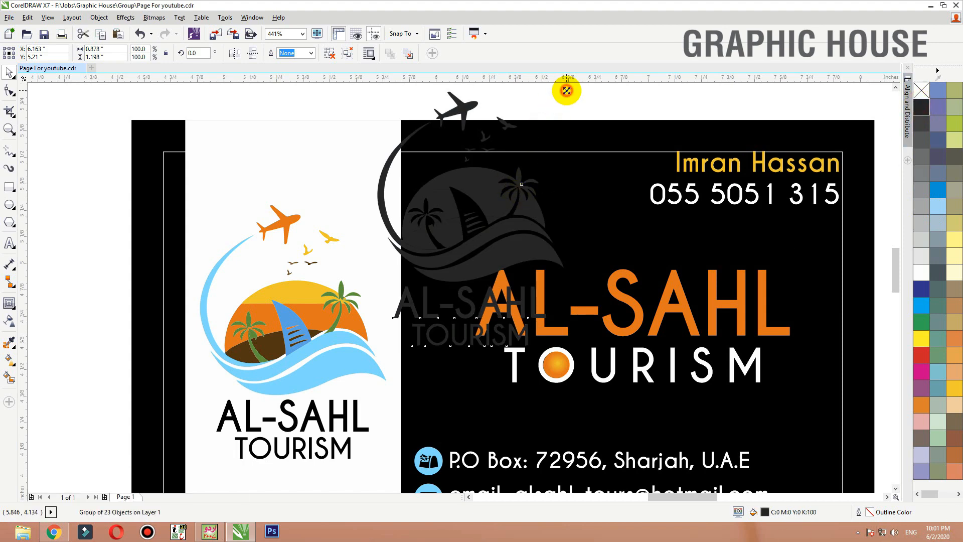
{"action": "left_click_drag", "start_coordinate": [566, 91], "coordinate": [529, 115]}
{"action": "left_click_drag", "start_coordinate": [477, 239], "coordinate": [696, 210]}
{"action": "scroll", "coordinate": [470, 209], "scroll_direction": "down", "scroll_amount": 2}
{"action": "scroll", "coordinate": [705, 220], "scroll_direction": "up", "scroll_amount": 2}
- Duplicate the small black logo sideways at equal spacing to make a row of six
{"action": "left_click_drag", "start_coordinate": [380, 226], "coordinate": [452, 229]}
{"action": "right_click", "coordinate": [451, 229]}
{"action": "key", "text": "ctrl+r"}
{"action": "key", "text": "ctrl+r"}
{"action": "key", "text": "ctrl+r"}
{"action": "key", "text": "ctrl+r"}
- Group the row of six logos, copy it directly below and select both rows
{"action": "left_click_drag", "start_coordinate": [301, 150], "coordinate": [811, 302]}
{"action": "key", "text": "ctrl+g"}
{"action": "left_click_drag", "start_coordinate": [678, 257], "coordinate": [694, 334]}
{"action": "left_click_drag", "start_coordinate": [834, 137], "coordinate": [321, 450]}
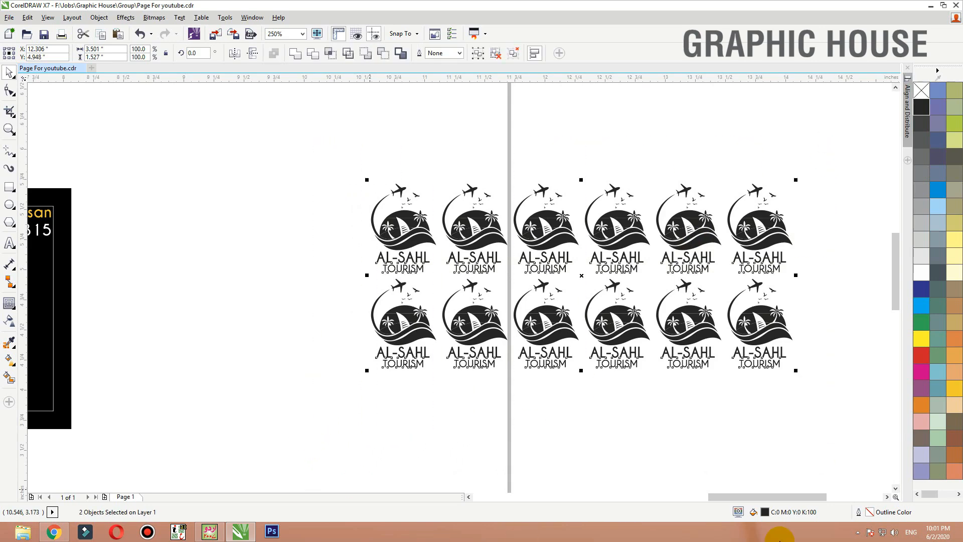
- Group the two logo rows, move them over the card and PowerClip them inside the black background rectangle
{"action": "key", "text": "ctrl+g"}
{"action": "scroll", "coordinate": [731, 242], "scroll_direction": "down", "scroll_amount": 2}
{"action": "left_click_drag", "start_coordinate": [731, 243], "coordinate": [344, 219]}
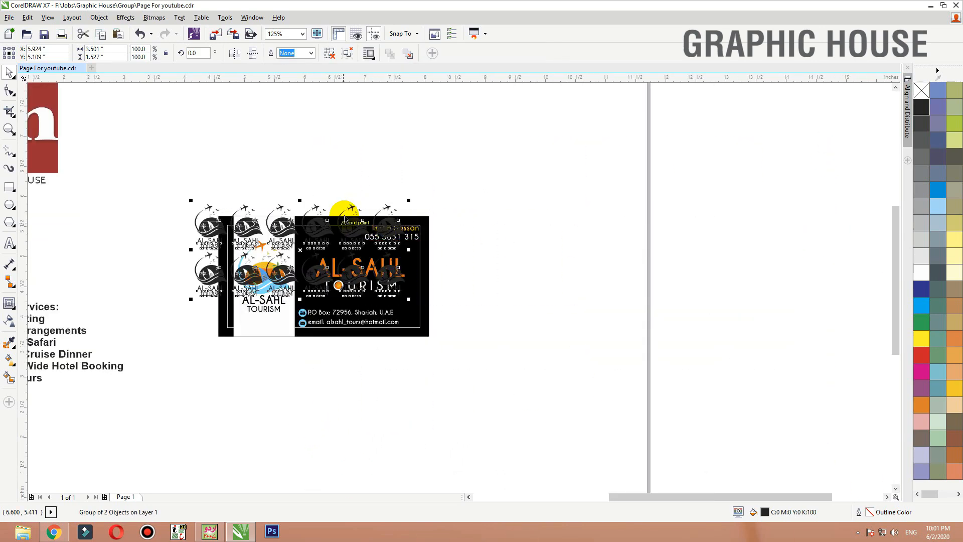
{"action": "right_click", "coordinate": [345, 219]}
{"action": "left_click", "coordinate": [310, 187]}
{"action": "right_click", "coordinate": [318, 217]}
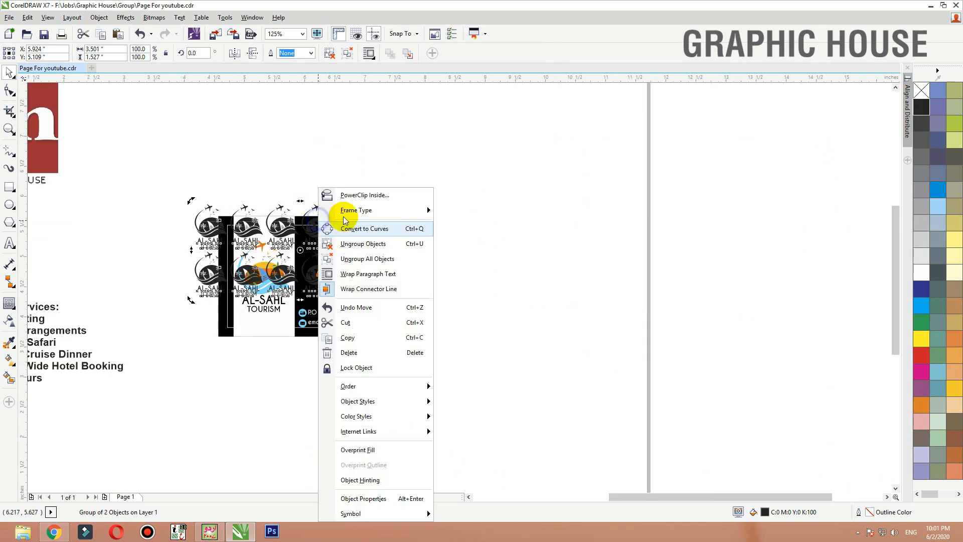
{"action": "left_click", "coordinate": [347, 213]}
{"action": "left_click", "coordinate": [424, 338]}
- Edit the PowerClip contents, rotate the logo pattern to about 21.8 degrees and shift it toward the card's left side
{"action": "left_click", "coordinate": [424, 337], "text": "ctrl"}
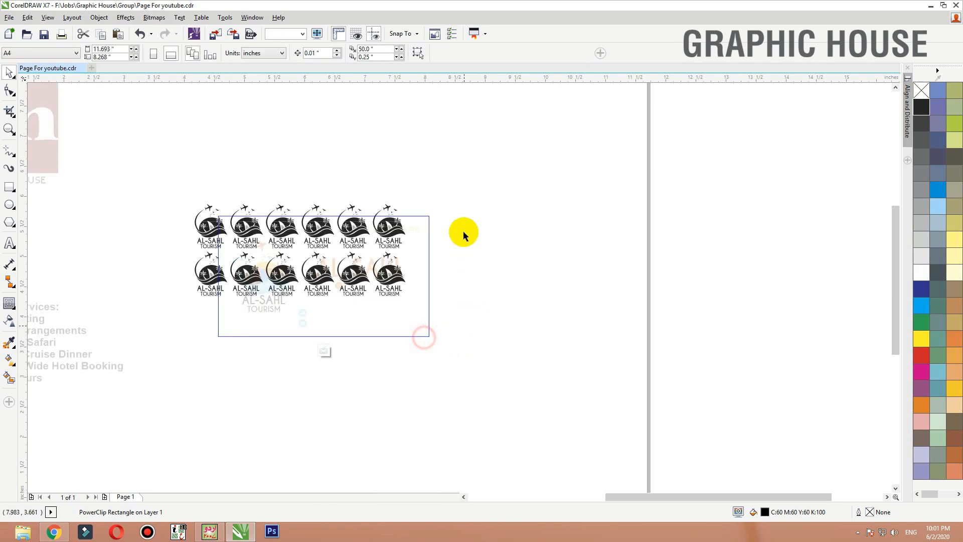
{"action": "key", "text": "F2"}
{"action": "left_click_drag", "start_coordinate": [547, 185], "coordinate": [122, 396]}
{"action": "left_click", "coordinate": [500, 243]}
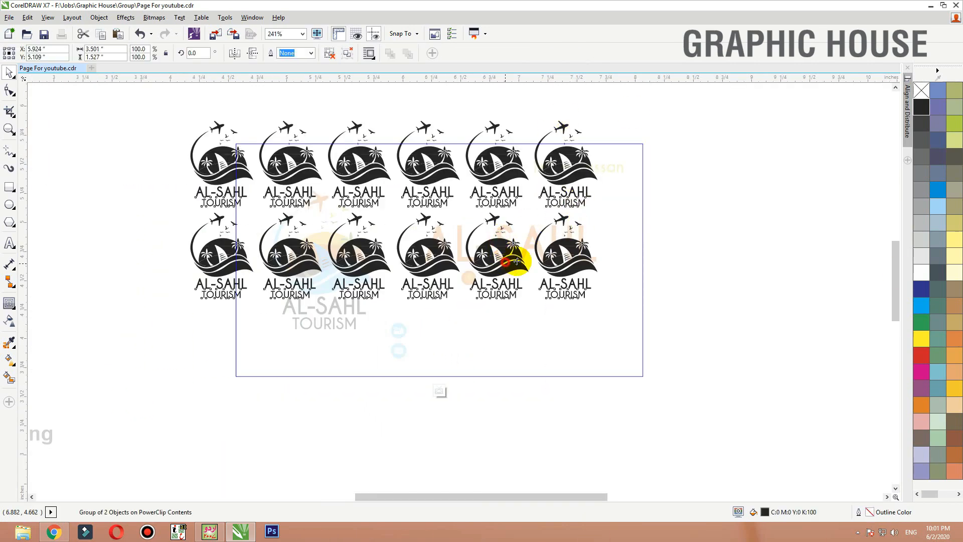
{"action": "left_click", "coordinate": [514, 262]}
{"action": "left_click_drag", "start_coordinate": [603, 302], "coordinate": [631, 236]}
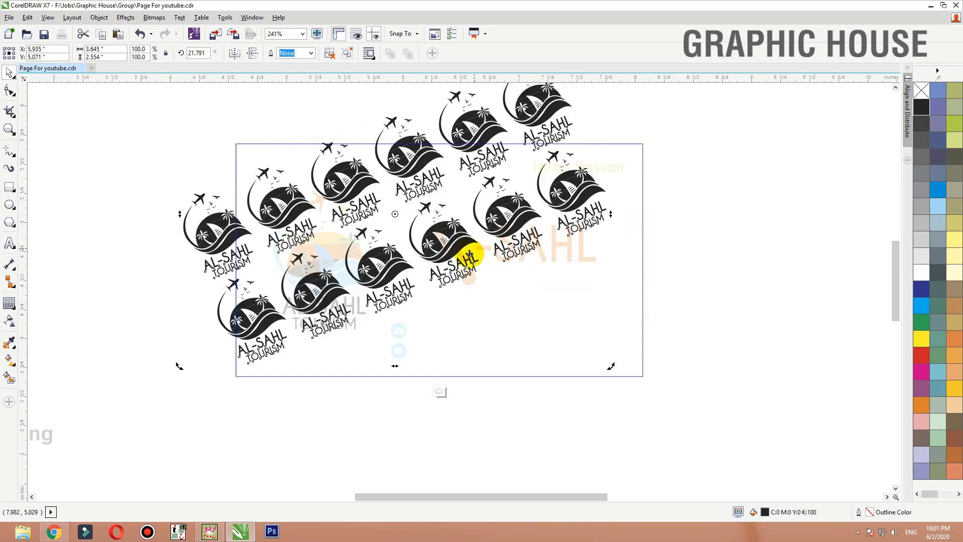
{"action": "left_click_drag", "start_coordinate": [430, 242], "coordinate": [365, 246]}
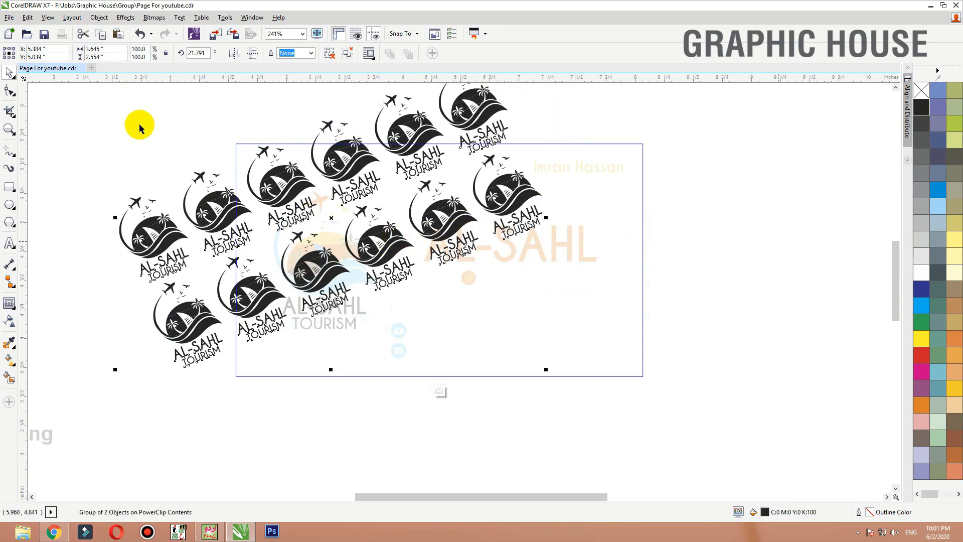
- Try to apply a transparency to the rotated logo rows, first grouped and then ungrouped
{"action": "left_click", "coordinate": [9, 322]}
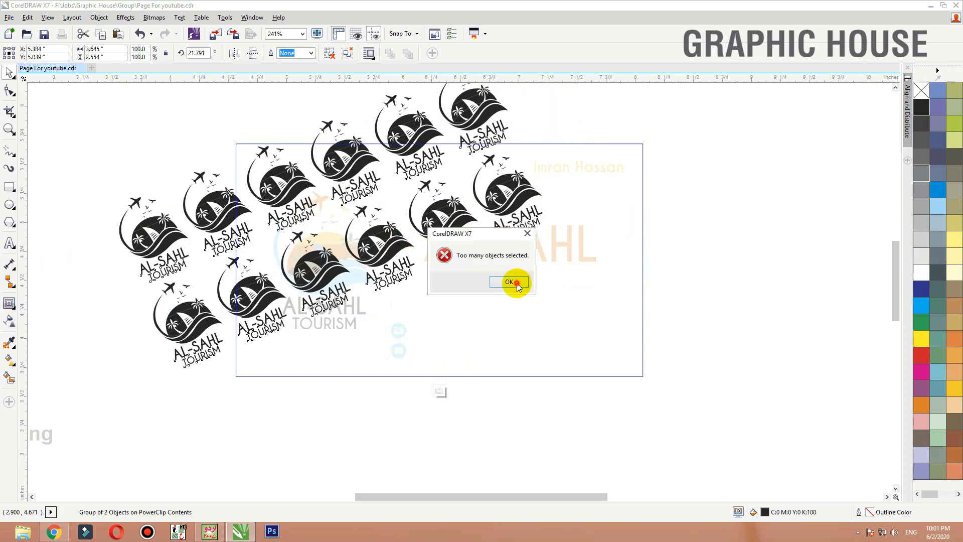
{"action": "left_click", "coordinate": [517, 283]}
{"action": "left_click", "coordinate": [329, 52]}
{"action": "left_click", "coordinate": [9, 322]}
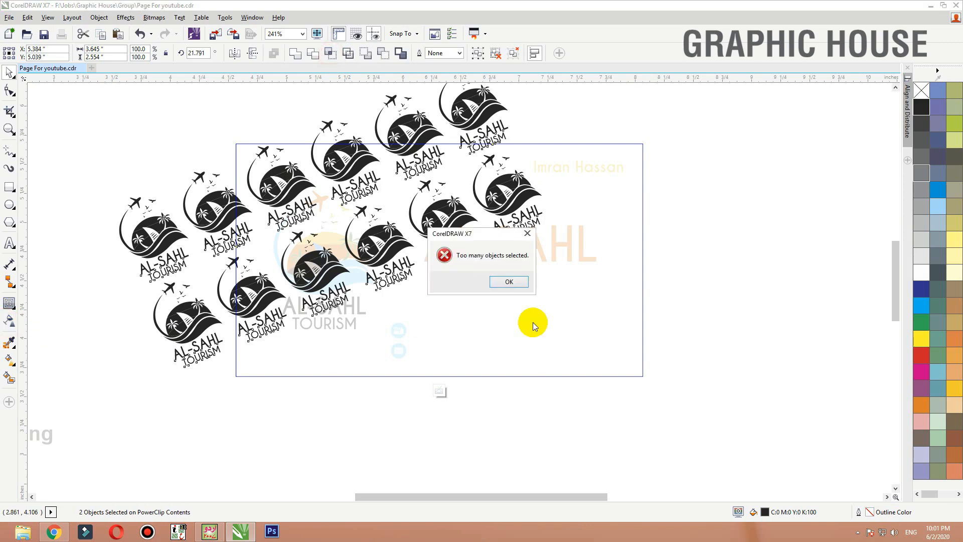
{"action": "left_click", "coordinate": [510, 282]}
- Convert the logo rows to a 300 dpi CMYK bitmap with transparent background and nudge it slightly up and left
{"action": "left_click", "coordinate": [157, 17]}
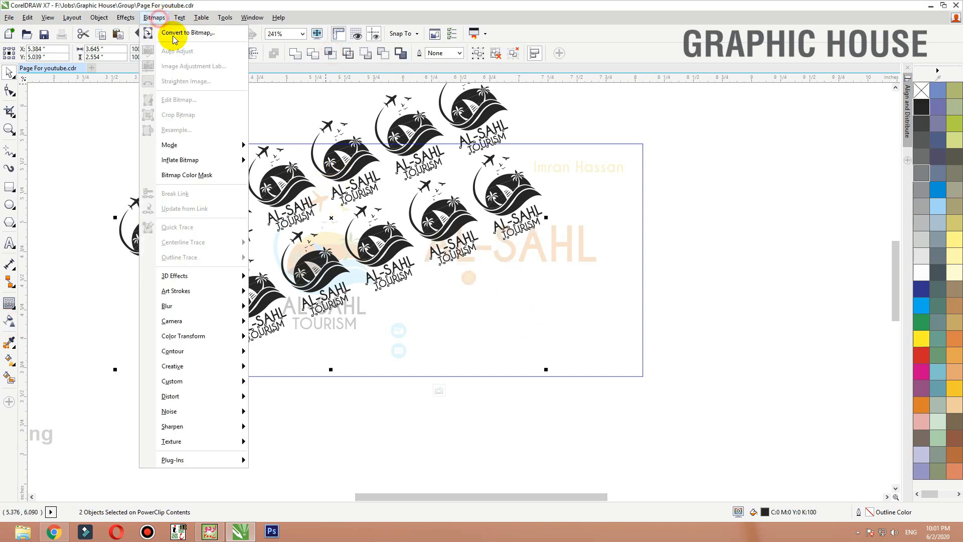
{"action": "left_click", "coordinate": [172, 31]}
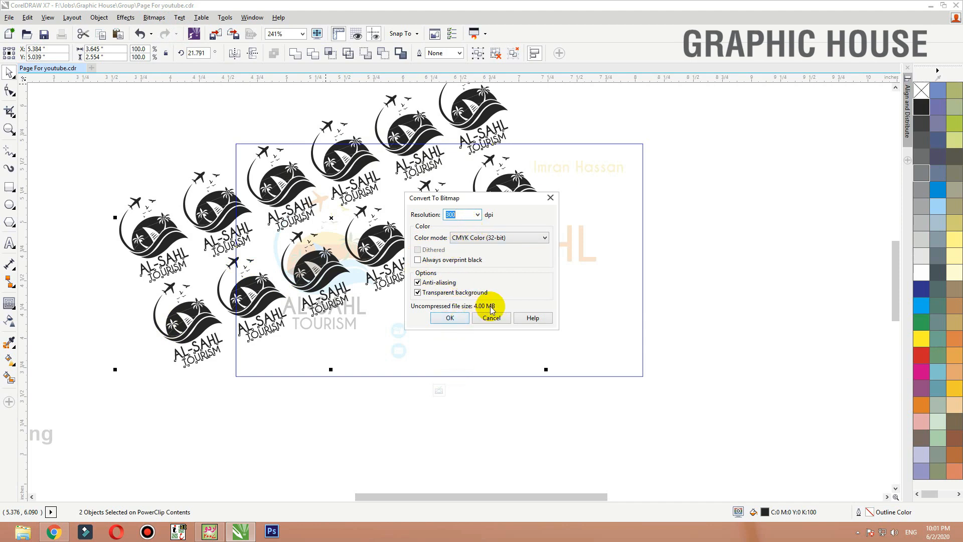
{"action": "left_click", "coordinate": [446, 318]}
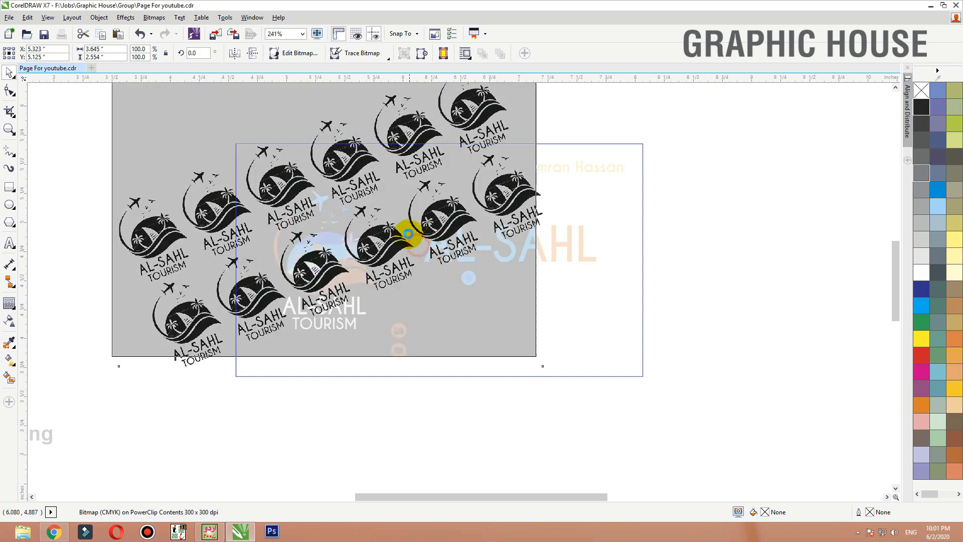
{"action": "left_click_drag", "start_coordinate": [408, 234], "coordinate": [399, 224]}
- Apply a linear transparency fading the pattern bitmap toward the lower right, and finish editing the PowerClip
{"action": "left_click", "coordinate": [9, 324]}
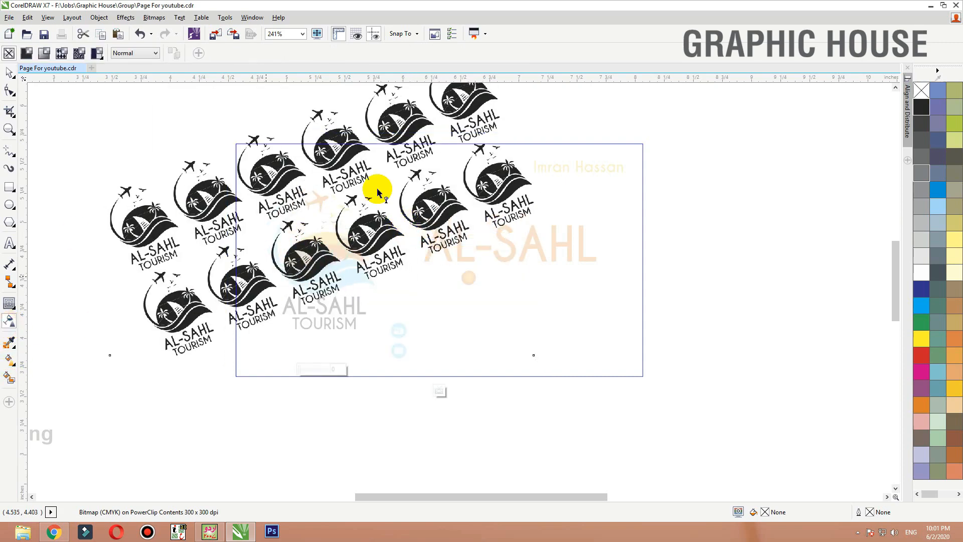
{"action": "left_click_drag", "start_coordinate": [256, 129], "coordinate": [354, 282]}
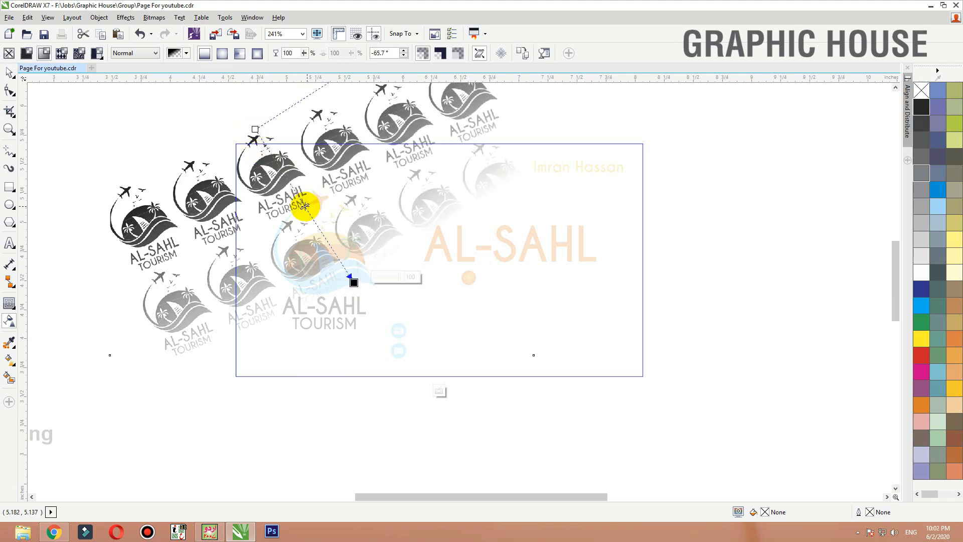
{"action": "left_click_drag", "start_coordinate": [251, 128], "coordinate": [232, 112]}
{"action": "key", "text": "ctrl+z"}
{"action": "key", "text": "space"}
{"action": "left_click", "coordinate": [689, 121], "text": "ctrl"}
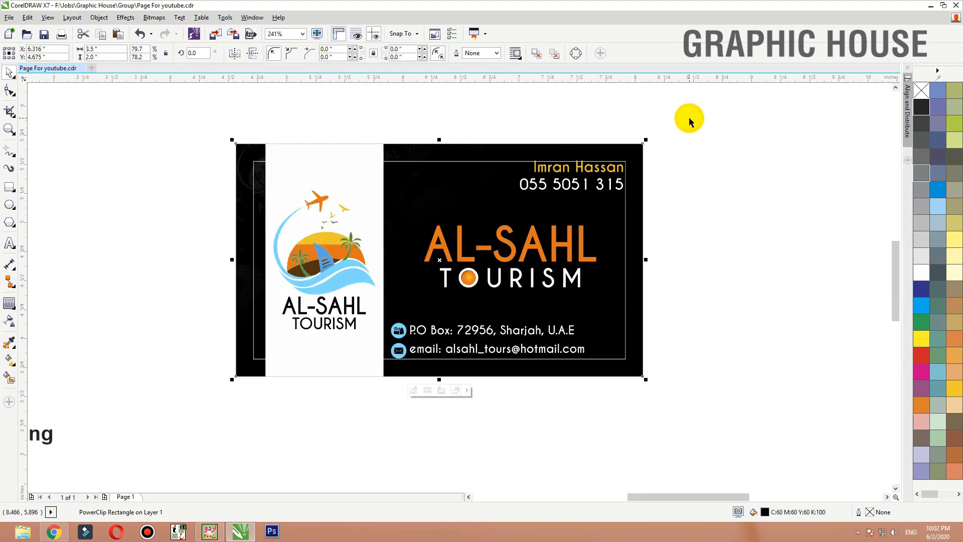
- Reopen the card background's PowerClip contents and scale the logo pattern bitmap down to about 78.4%
{"action": "key", "text": "shift+F2"}
{"action": "left_click", "coordinate": [438, 110], "text": "ctrl"}
{"action": "scroll", "coordinate": [408, 248], "scroll_direction": "down", "scroll_amount": 2}
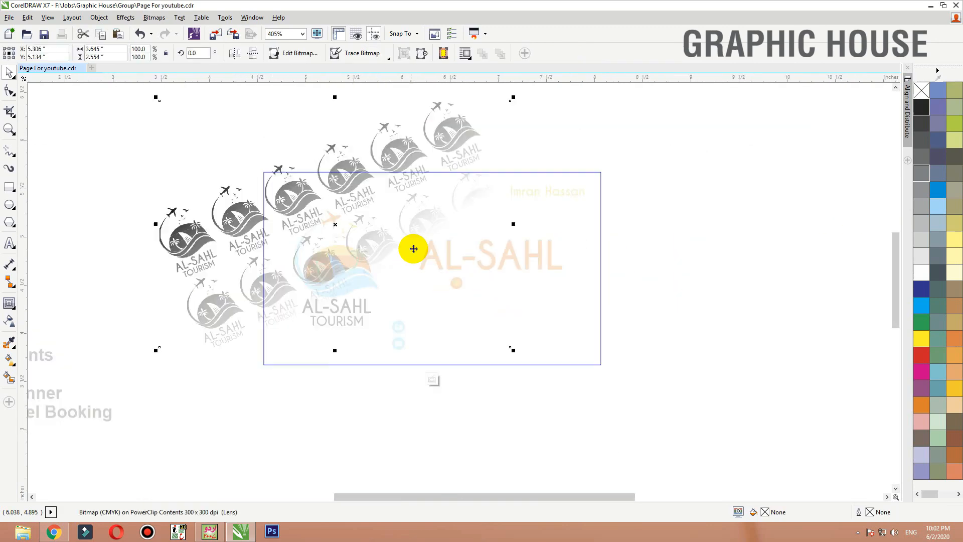
{"action": "left_click_drag", "start_coordinate": [511, 98], "coordinate": [447, 161]}
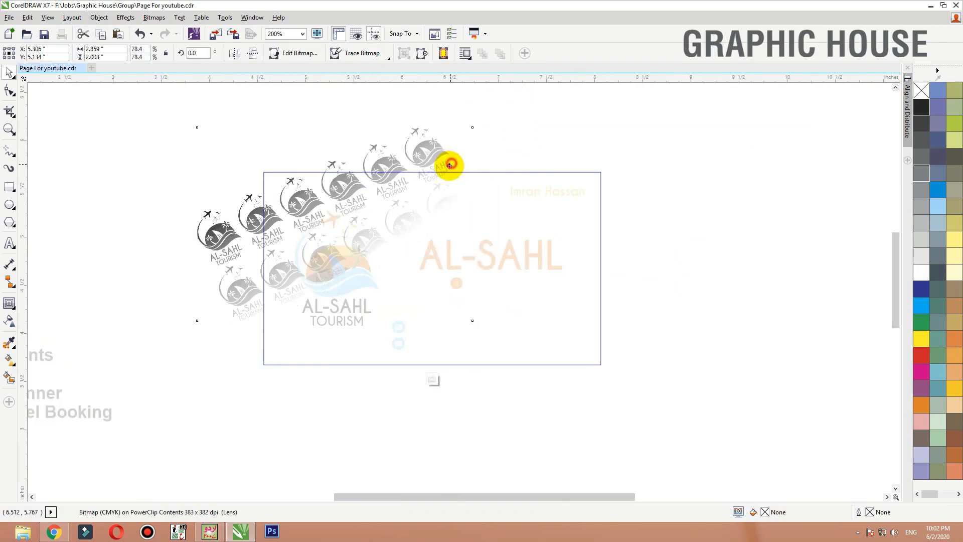
- Lengthen the pattern's linear transparency toward the lower right for a more gradual fade and finish editing the PowerClip
{"action": "left_click_drag", "start_coordinate": [571, 110], "coordinate": [120, 409]}
{"action": "left_click", "coordinate": [9, 320]}
{"action": "left_click_drag", "start_coordinate": [362, 162], "coordinate": [468, 312]}
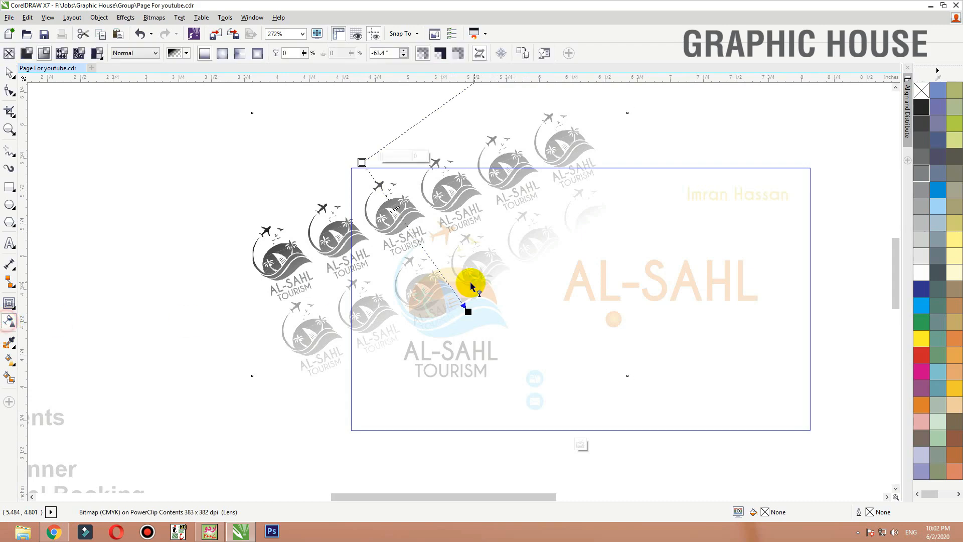
{"action": "left_click_drag", "start_coordinate": [396, 211], "coordinate": [439, 285]}
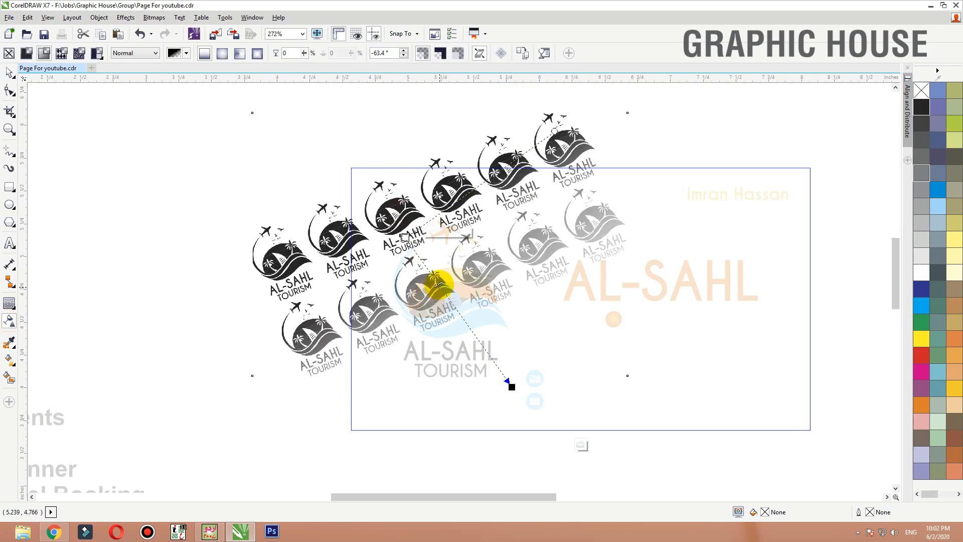
{"action": "left_click_drag", "start_coordinate": [404, 237], "coordinate": [369, 171]}
{"action": "key", "text": "space"}
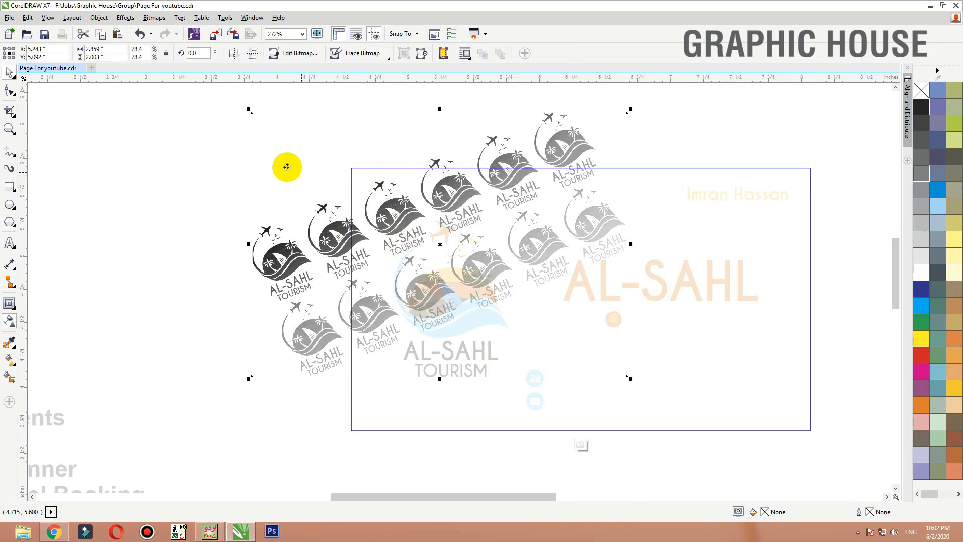
{"action": "left_click", "coordinate": [178, 170], "text": "ctrl"}
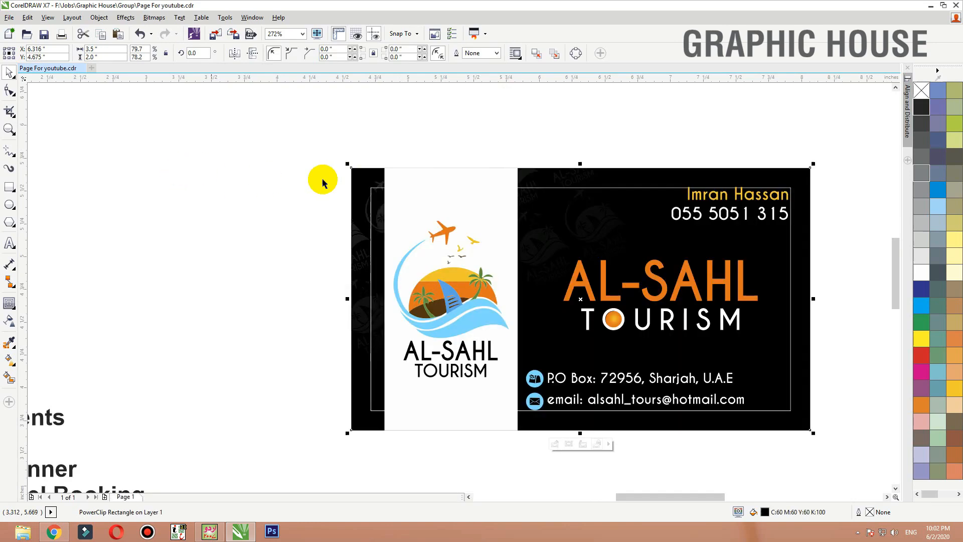
- Reopen the PowerClip contents, move the logo pattern to the card's upper right and rotate it to about 322.7 degrees
{"action": "left_click", "coordinate": [362, 175], "text": "ctrl"}
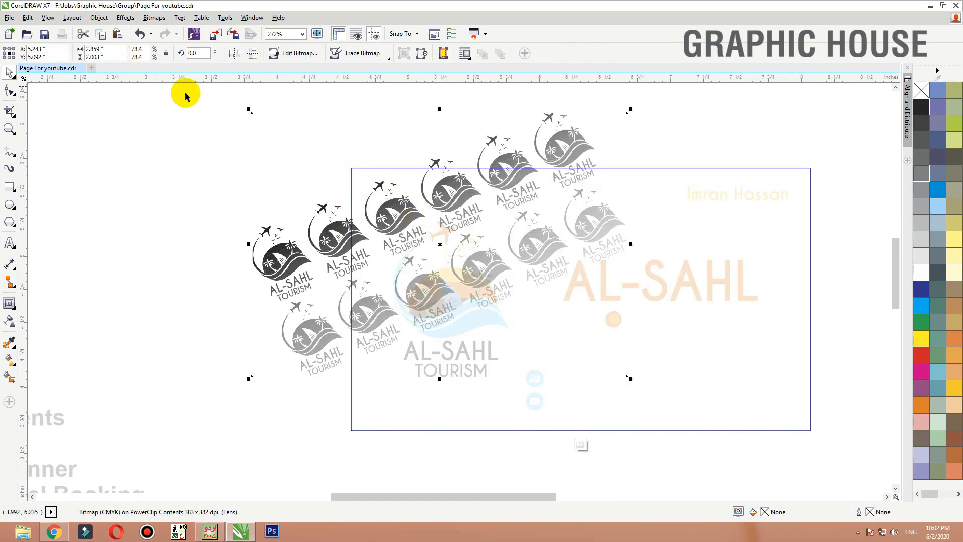
{"action": "left_click", "coordinate": [234, 53]}
{"action": "key", "text": "ctrl+z"}
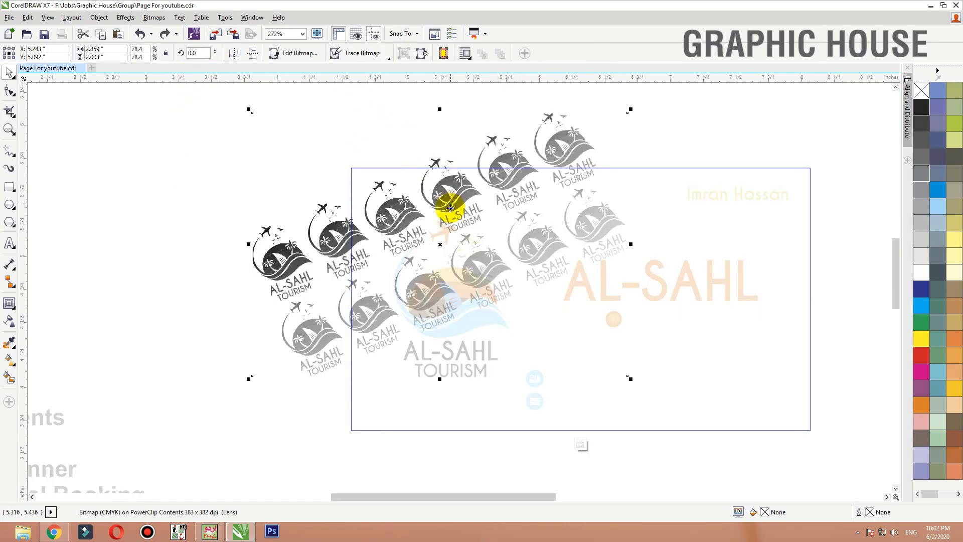
{"action": "left_click_drag", "start_coordinate": [488, 242], "coordinate": [685, 202]}
{"action": "left_click", "coordinate": [695, 212]}
{"action": "left_click_drag", "start_coordinate": [831, 338], "coordinate": [692, 331]}
{"action": "left_click_drag", "start_coordinate": [754, 230], "coordinate": [754, 221]}
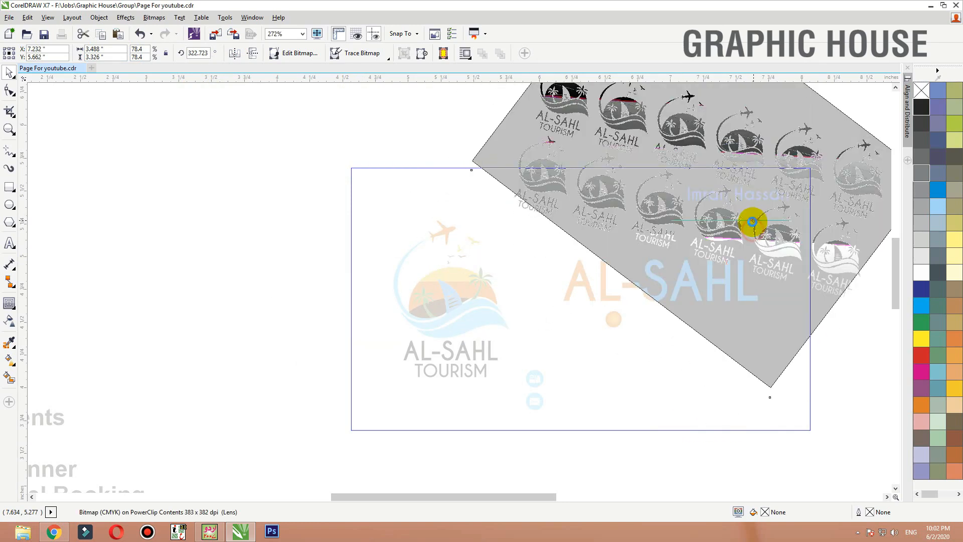
{"action": "left_click", "coordinate": [843, 360], "text": "ctrl"}
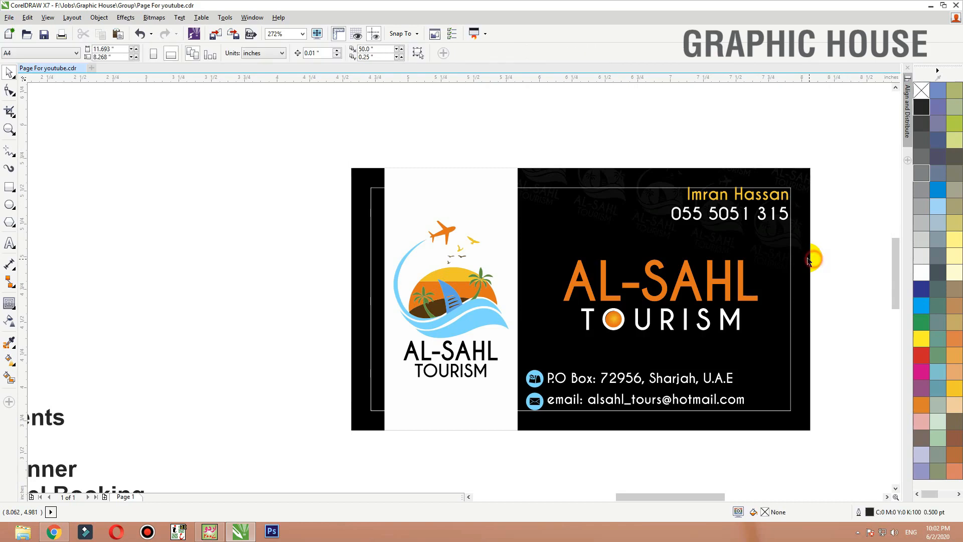
- Nudge the clipped logo pattern down and left, shift its transparency gradient downward and finish editing the PowerClip
{"action": "left_click", "coordinate": [751, 232], "text": "ctrl"}
{"action": "left_click_drag", "start_coordinate": [746, 237], "coordinate": [741, 243]}
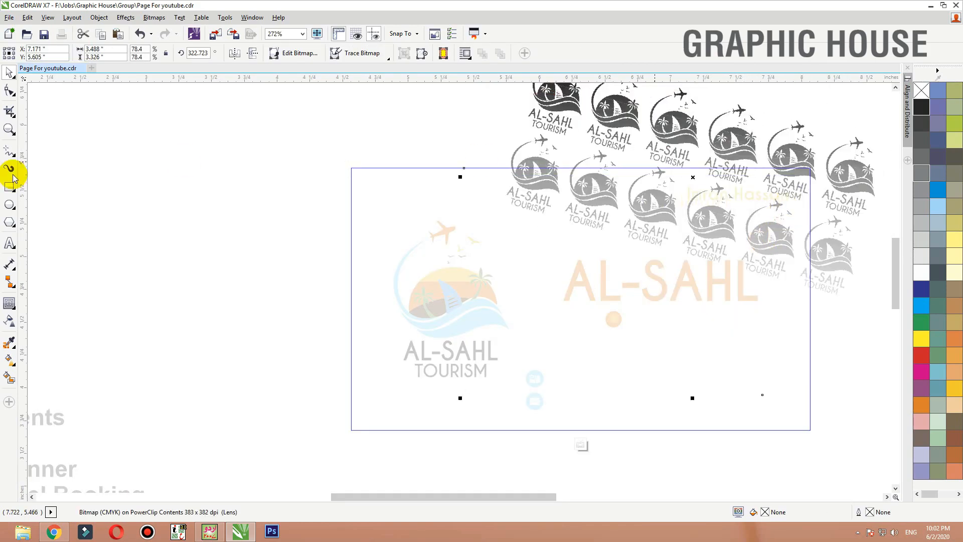
{"action": "left_click", "coordinate": [11, 320]}
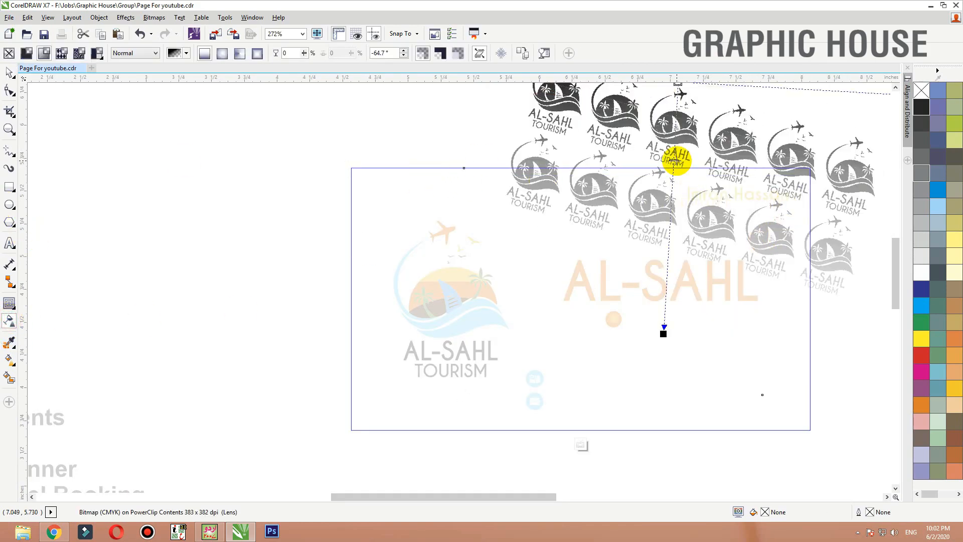
{"action": "left_click_drag", "start_coordinate": [677, 161], "coordinate": [673, 277]}
{"action": "key", "text": "space"}
{"action": "left_click", "coordinate": [409, 129], "text": "ctrl"}
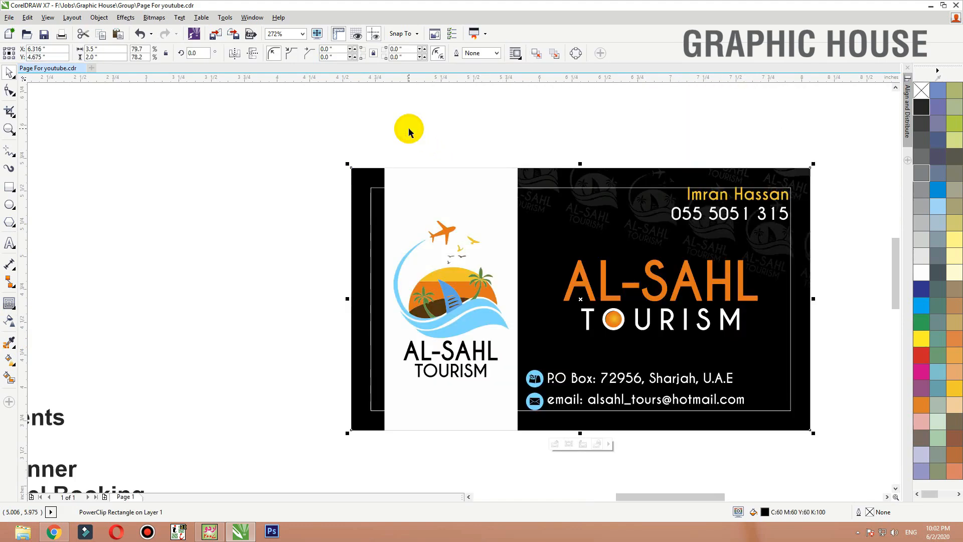
- Remove the outline from the inner margin rectangle and shift the AL-SAHL TOURISM title slightly down
{"action": "scroll", "coordinate": [828, 149], "scroll_direction": "up", "scroll_amount": 2}
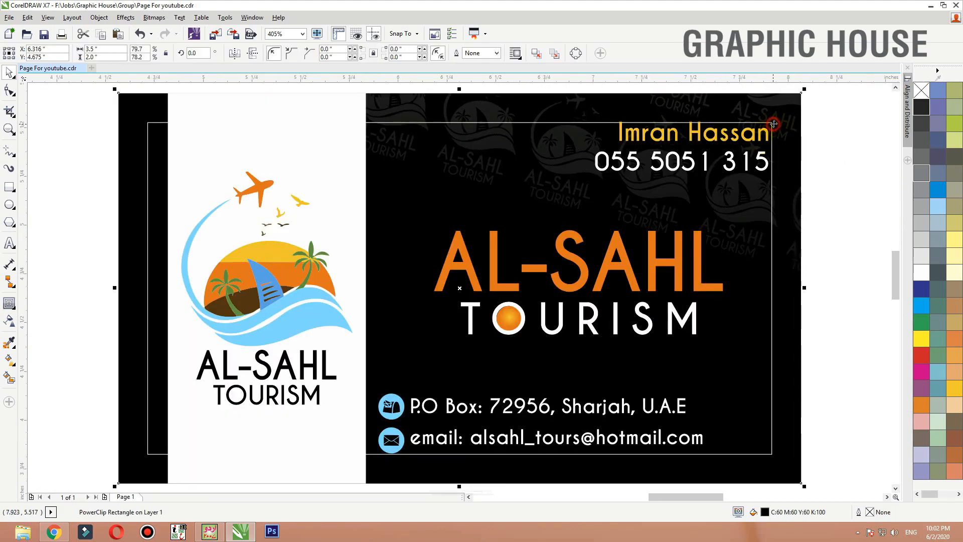
{"action": "left_click", "coordinate": [862, 122]}
{"action": "left_click", "coordinate": [773, 129]}
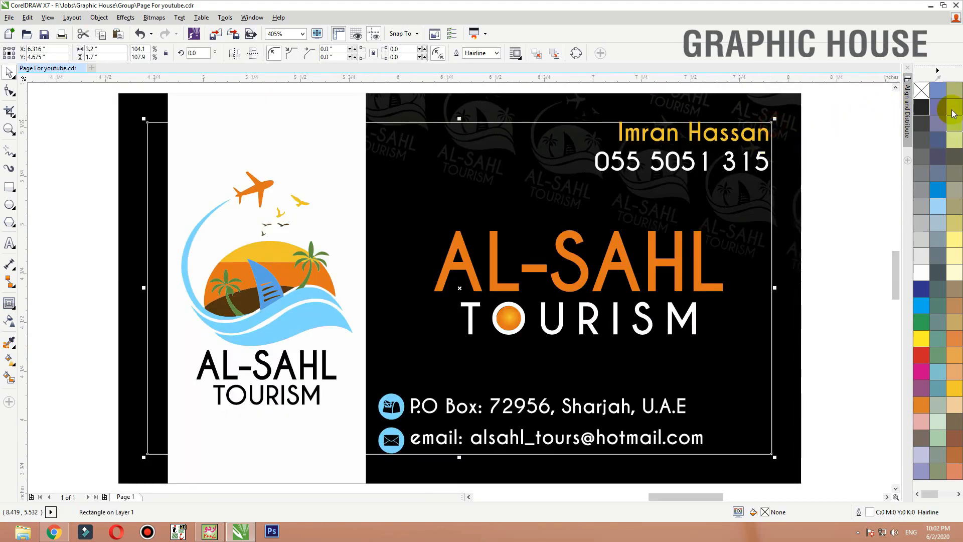
{"action": "left_click", "coordinate": [810, 205]}
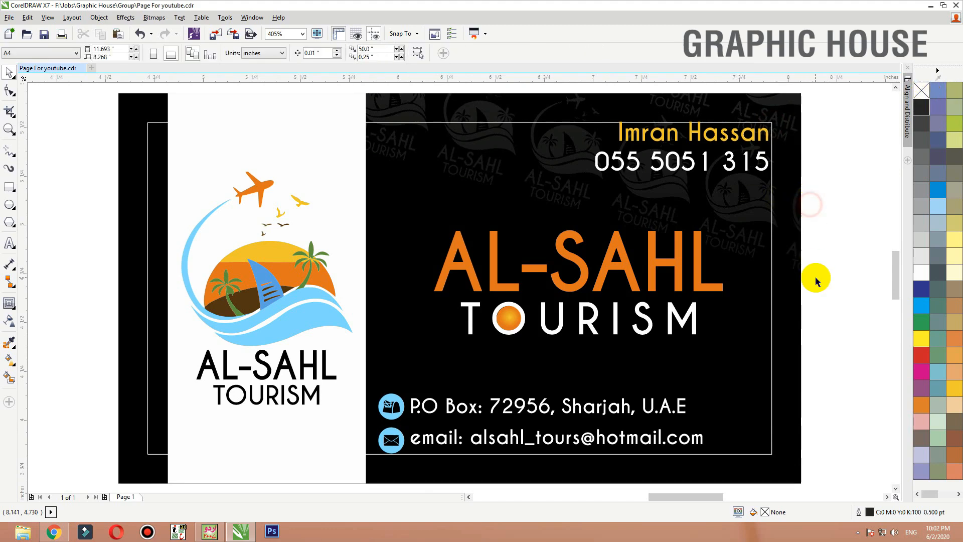
{"action": "left_click", "coordinate": [772, 133]}
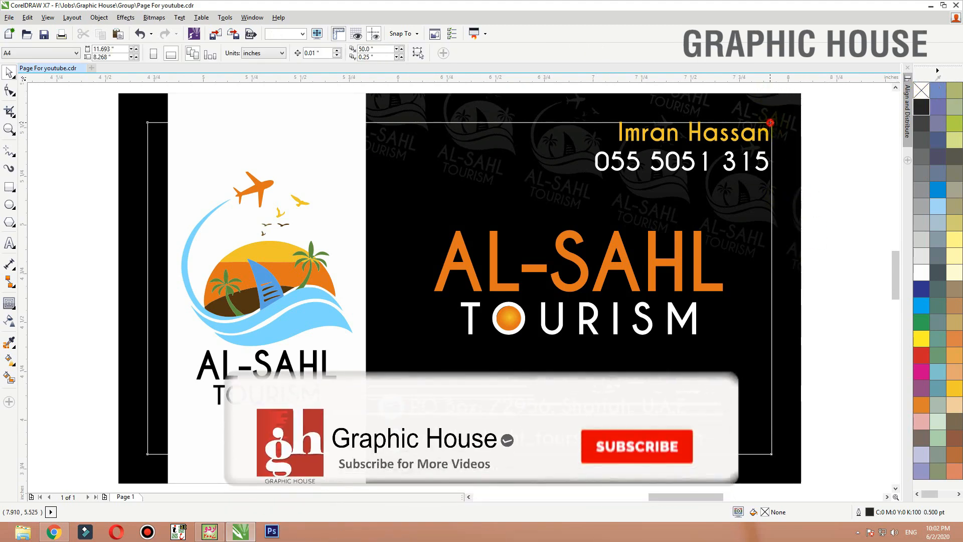
{"action": "left_click", "coordinate": [857, 142]}
{"action": "left_click_drag", "start_coordinate": [855, 185], "coordinate": [411, 374]}
{"action": "left_click", "coordinate": [818, 293]}
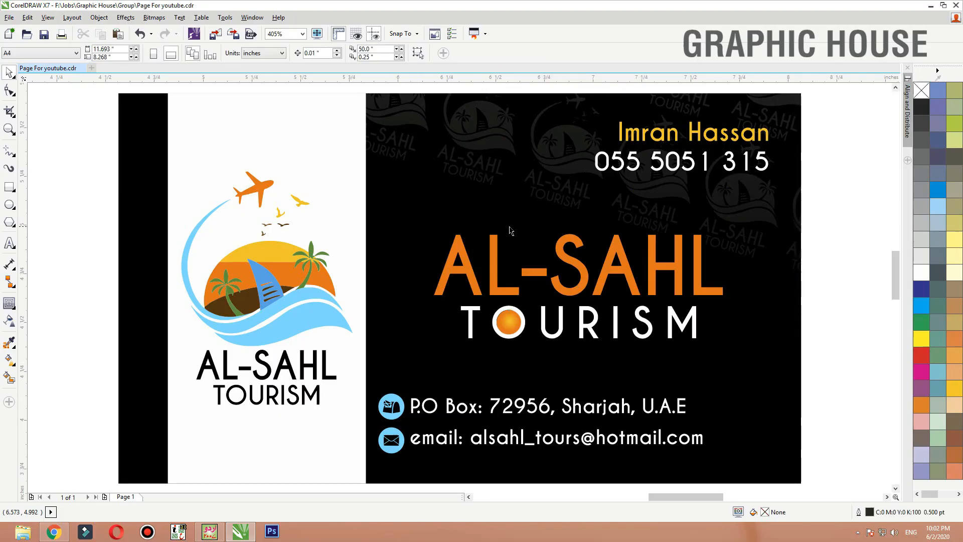
- Select all objects of the finished card and place a copy directly below it
{"action": "scroll", "coordinate": [518, 231], "scroll_direction": "down", "scroll_amount": 3}
{"action": "left_click_drag", "start_coordinate": [673, 159], "coordinate": [306, 419]}
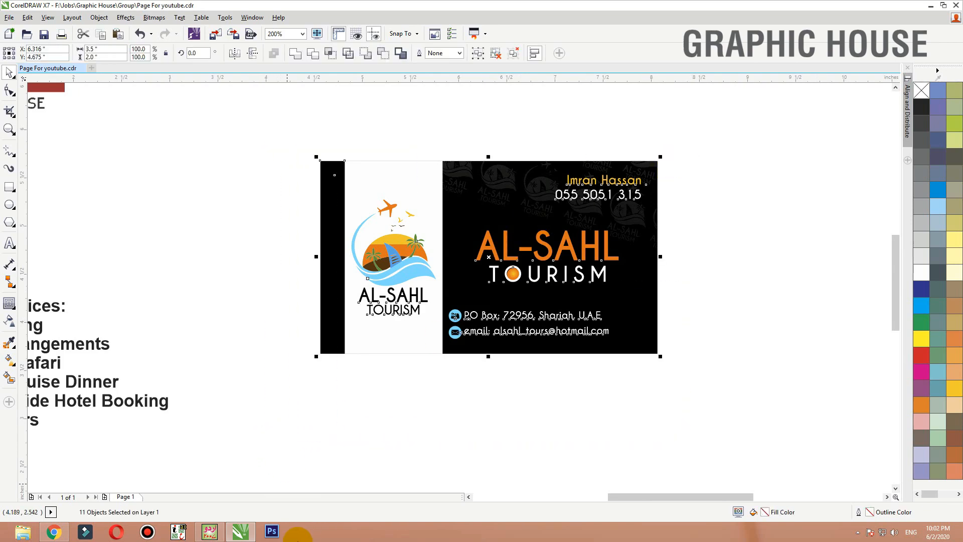
{"action": "scroll", "coordinate": [687, 107], "scroll_direction": "down", "scroll_amount": 1}
{"action": "key", "text": "F2"}
{"action": "left_click_drag", "start_coordinate": [726, 135], "coordinate": [216, 358]}
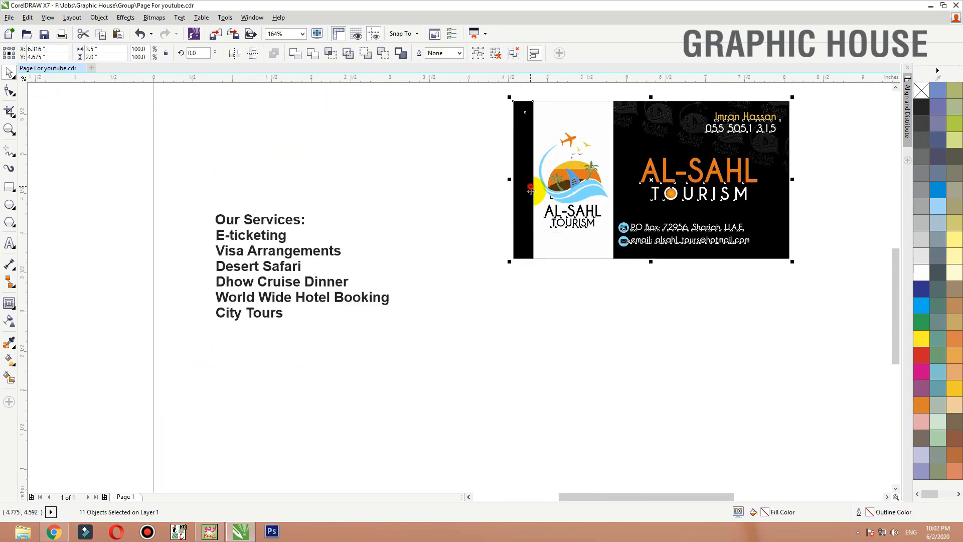
{"action": "left_click_drag", "start_coordinate": [531, 190], "coordinate": [531, 357]}
{"action": "left_click", "coordinate": [467, 322]}
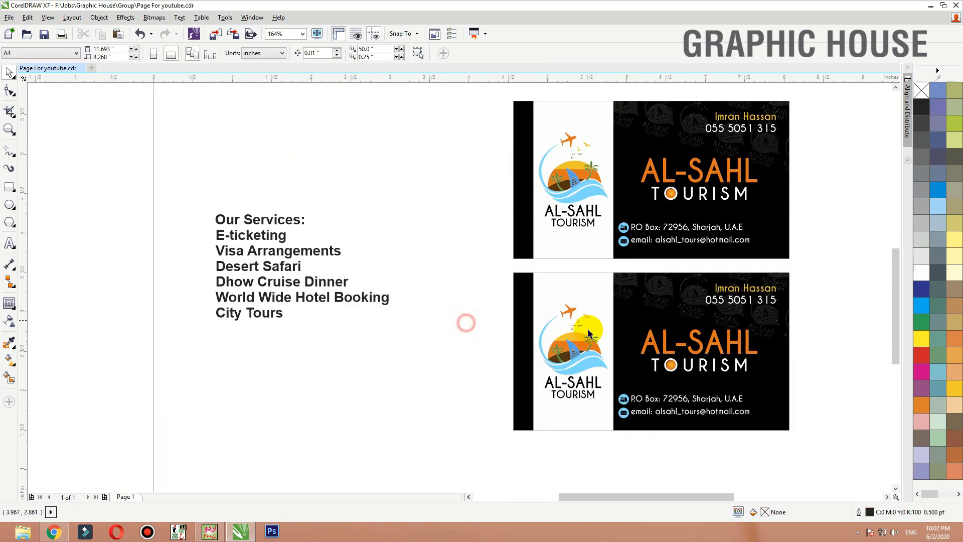
- Delete the contact details, AL-SAHL TOURISM title, logo and white panel from the lower card copy
{"action": "left_click_drag", "start_coordinate": [621, 431], "coordinate": [605, 425]}
{"action": "key", "text": "Delete"}
{"action": "key", "text": "Delete"}
{"action": "left_click", "coordinate": [576, 320]}
{"action": "key", "text": "Delete"}
{"action": "left_click", "coordinate": [577, 357]}
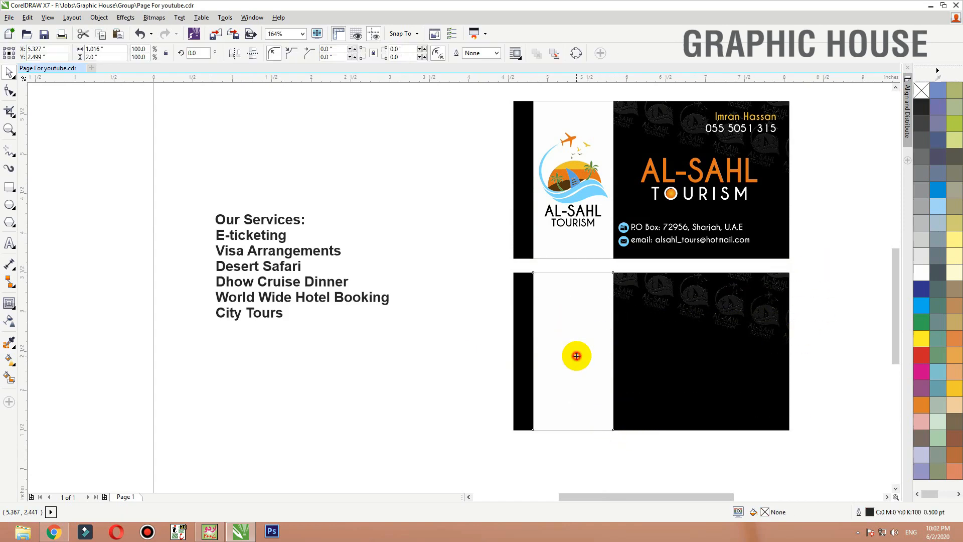
{"action": "key", "text": "Delete"}
- Undo the accidental changes on the lower card and give its inner margin rectangle a white hairline outline
{"action": "left_click", "coordinate": [547, 319]}
{"action": "left_click", "coordinate": [864, 316]}
{"action": "left_click_drag", "start_coordinate": [785, 317], "coordinate": [774, 323]}
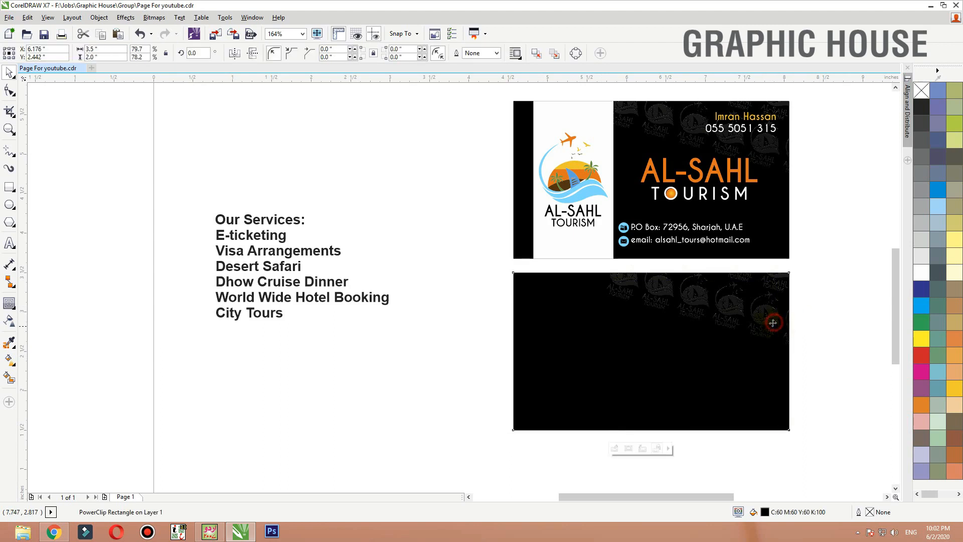
{"action": "key", "text": "ctrl+z"}
{"action": "key", "text": "ctrl+z"}
{"action": "right_click", "coordinate": [925, 272]}
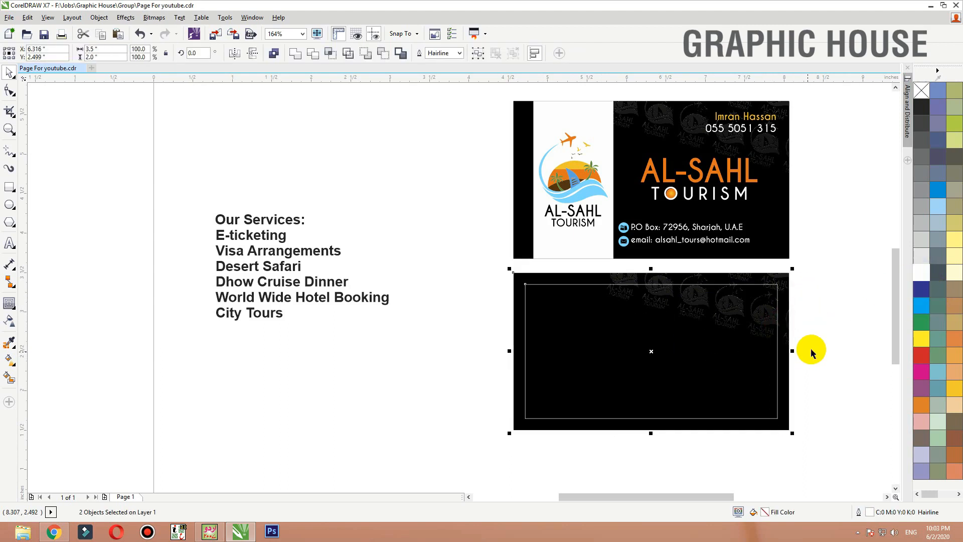
{"action": "left_click", "coordinate": [810, 349]}
- Set the services heading and list in Caviar Dreams, colour them white and move them inside the lower card's margin frame
{"action": "left_click_drag", "start_coordinate": [418, 357], "coordinate": [170, 156]}
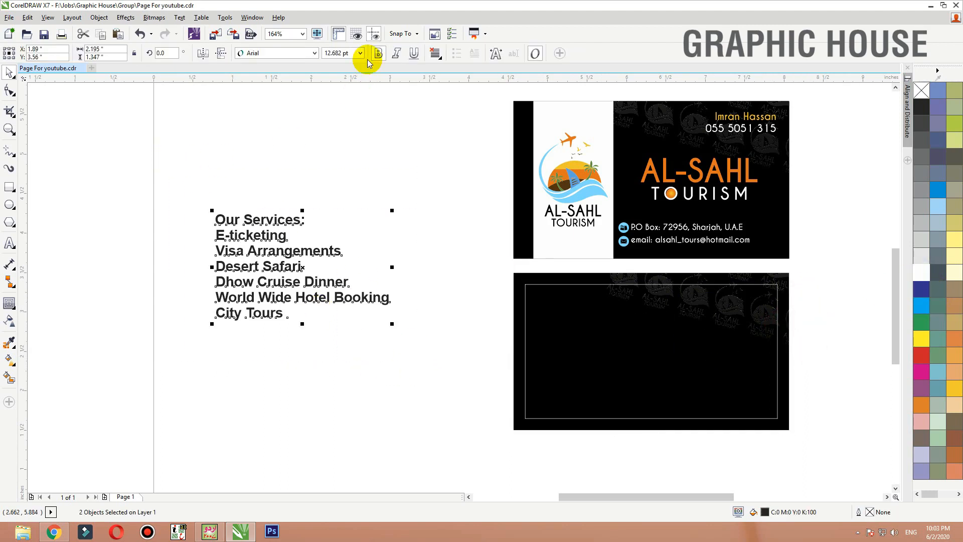
{"action": "left_click", "coordinate": [280, 54]}
{"action": "left_click", "coordinate": [284, 74]}
{"action": "left_click_drag", "start_coordinate": [268, 271], "coordinate": [585, 356]}
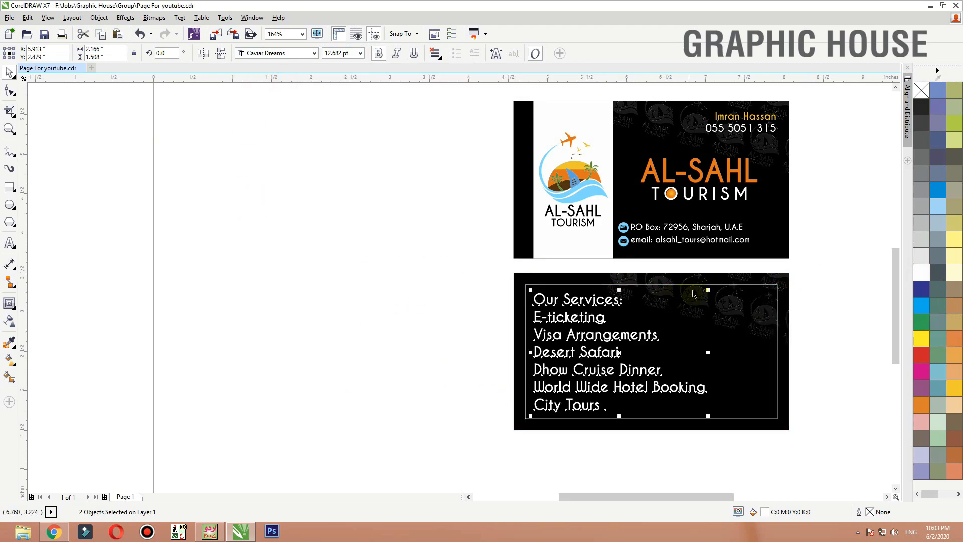
- Scale the services text down to about 10.7 pt and reduce the list under the heading to about 8.4 pt
{"action": "left_click_drag", "start_coordinate": [692, 294], "coordinate": [620, 340]}
{"action": "left_click", "coordinate": [420, 243]}
{"action": "left_click", "coordinate": [427, 347]}
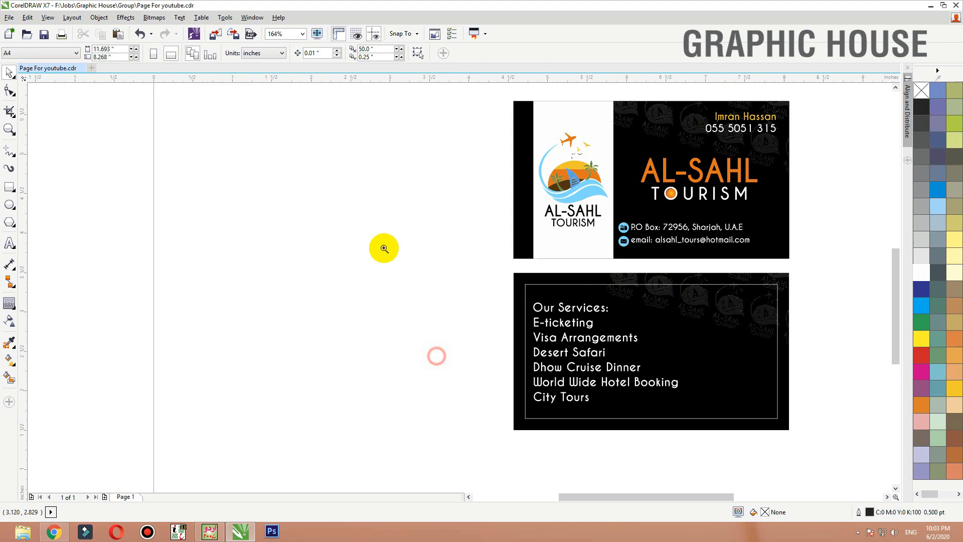
{"action": "left_click_drag", "start_coordinate": [417, 249], "coordinate": [809, 447]}
{"action": "left_click", "coordinate": [435, 354]}
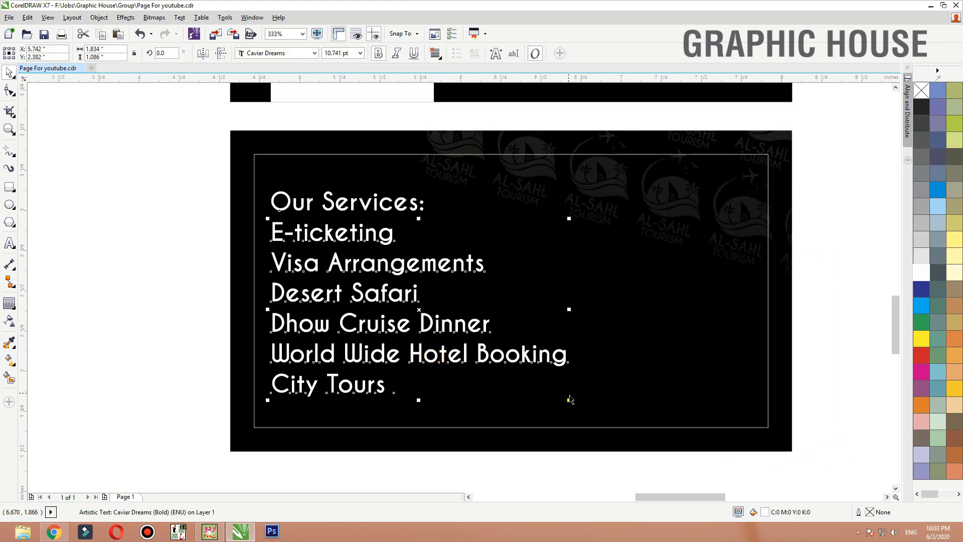
{"action": "left_click_drag", "start_coordinate": [557, 391], "coordinate": [528, 361]}
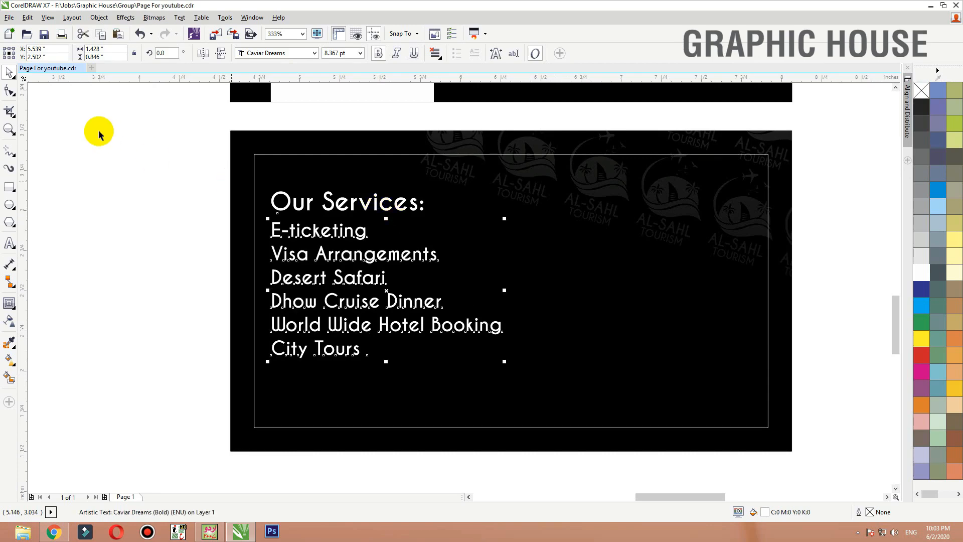
- Set the font size of the Our Services heading and the services list to 8 pt
{"action": "left_click_drag", "start_coordinate": [98, 135], "coordinate": [551, 375]}
{"action": "type", "text": "8"}
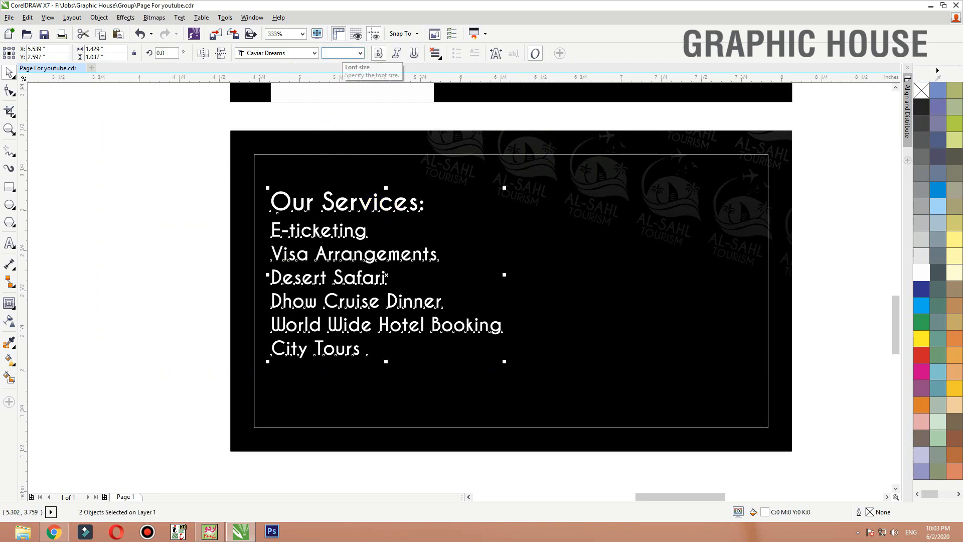
{"action": "key", "text": "Return"}
{"action": "left_click", "coordinate": [126, 208]}
{"action": "left_click", "coordinate": [367, 206]}
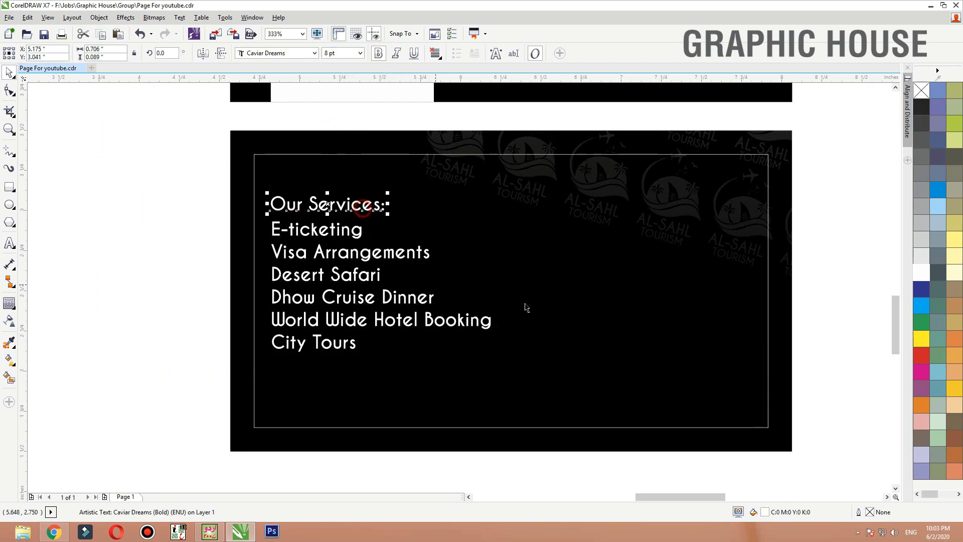
- Place a copy of the front card's logo on the empty area beside the lower card as a colour reference
{"action": "scroll", "coordinate": [533, 310], "scroll_direction": "down", "scroll_amount": 2}
{"action": "scroll", "coordinate": [496, 241], "scroll_direction": "up", "scroll_amount": 1}
{"action": "left_click", "coordinate": [488, 244]}
{"action": "left_click_drag", "start_coordinate": [503, 228], "coordinate": [394, 367]}
{"action": "scroll", "coordinate": [441, 393], "scroll_direction": "up", "scroll_amount": 3}
- Sample the orange from the logo copy and apply it to the Our Services heading
{"action": "left_click", "coordinate": [14, 341]}
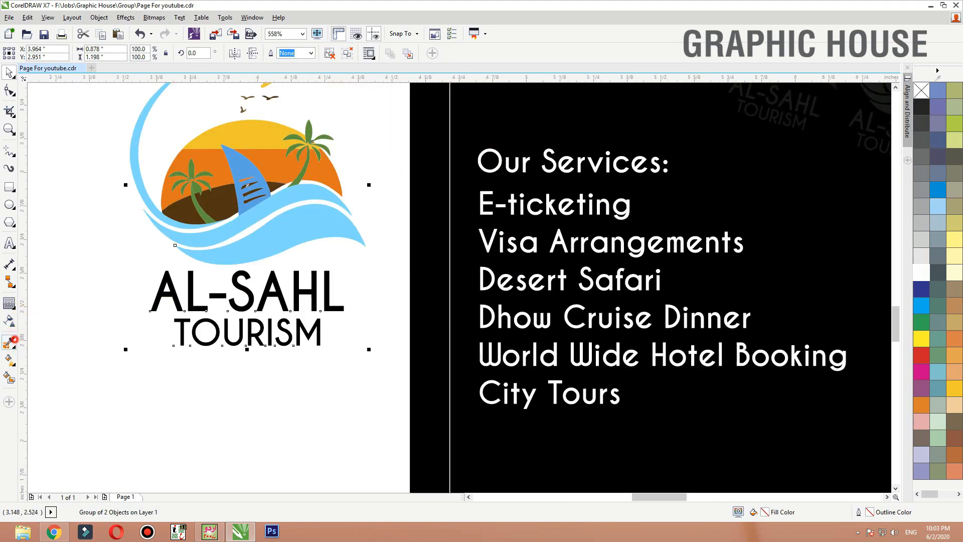
{"action": "left_click", "coordinate": [253, 123]}
{"action": "key", "text": "space"}
{"action": "key", "text": "space"}
{"action": "left_click", "coordinate": [268, 150]}
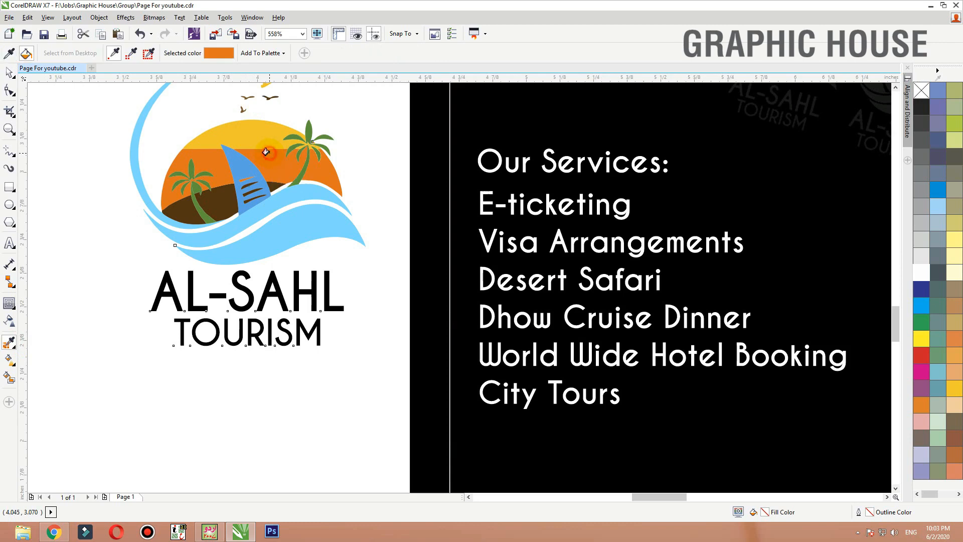
{"action": "left_click", "coordinate": [551, 167]}
{"action": "key", "text": "space"}
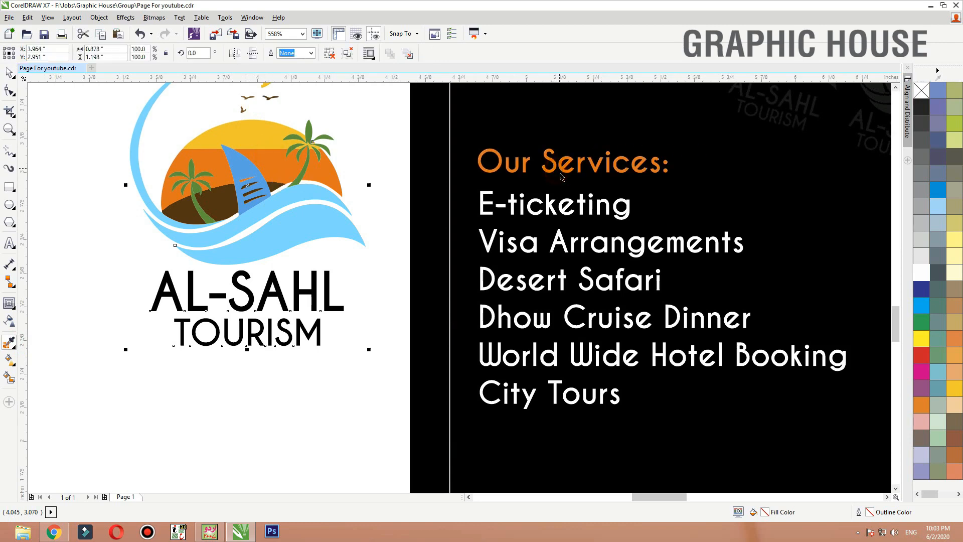
- Shift the services list slightly right and add a 0.037 inch square before E-ticketing, filled C40 M0 Y100 K0 without outline
{"action": "left_click_drag", "start_coordinate": [553, 215], "coordinate": [567, 207]}
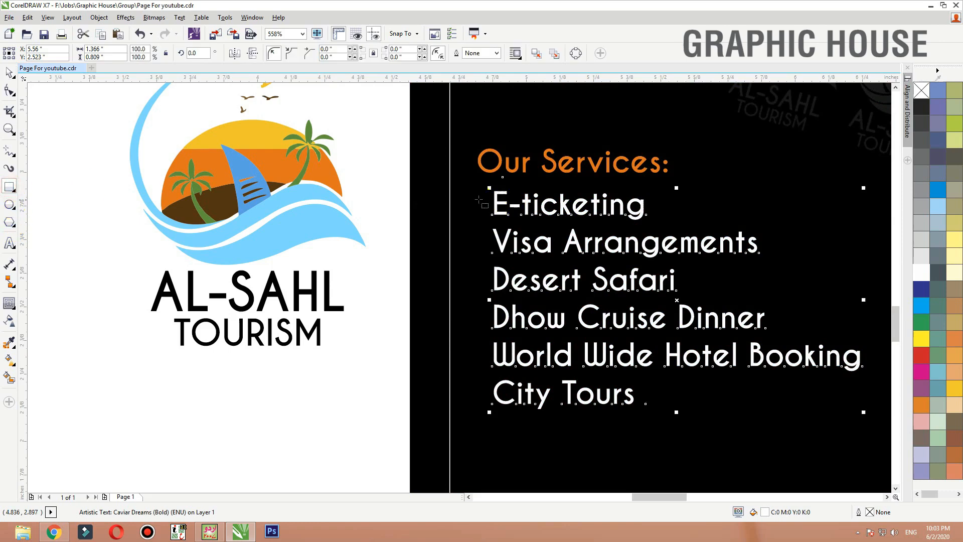
{"action": "left_click_drag", "start_coordinate": [486, 211], "coordinate": [487, 212]}
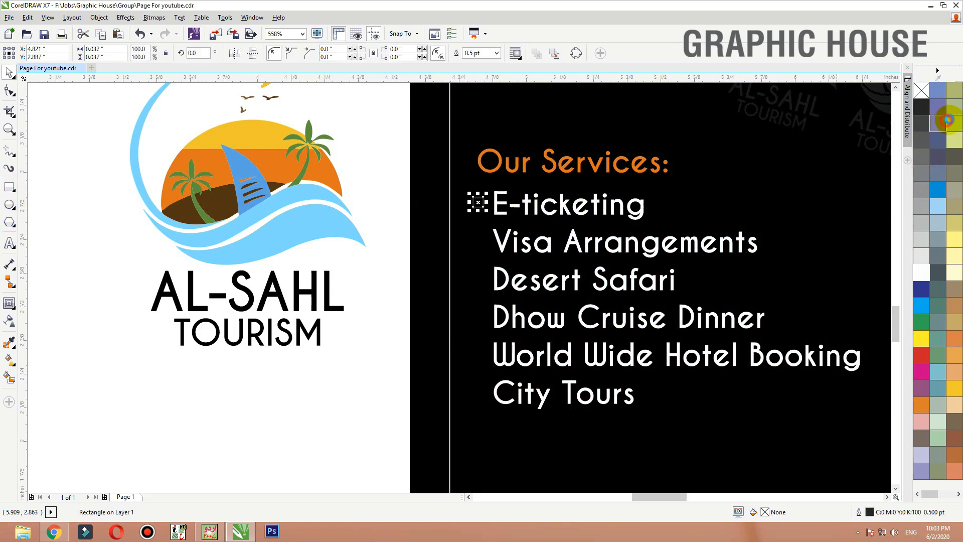
{"action": "right_click", "coordinate": [922, 92]}
- Copy the green square bullet down in front of each remaining service, from Visa Arrangements to City Tours
{"action": "key", "text": "F2"}
{"action": "left_click_drag", "start_coordinate": [621, 170], "coordinate": [320, 502]}
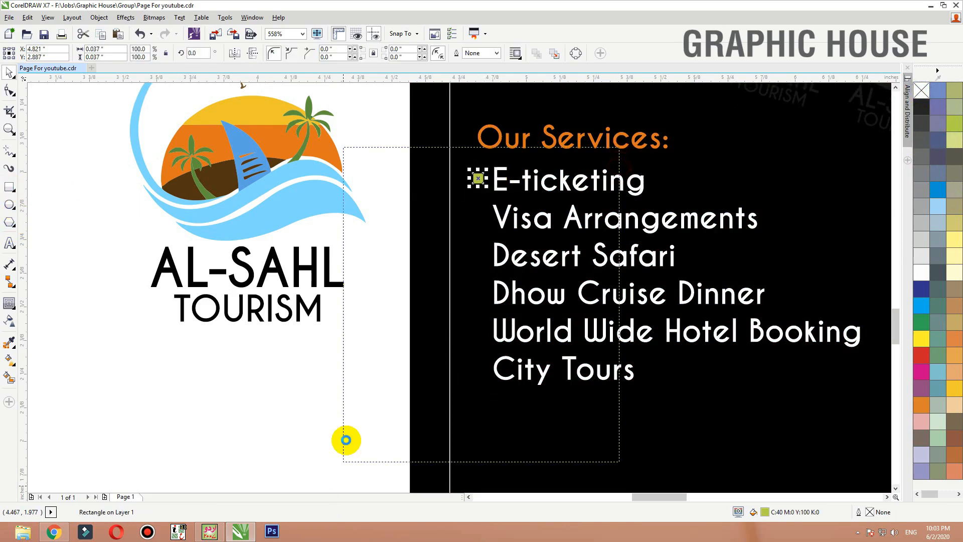
{"action": "left_click_drag", "start_coordinate": [469, 120], "coordinate": [469, 207]}
{"action": "right_click", "coordinate": [470, 158]}
{"action": "right_click", "coordinate": [469, 207]}
{"action": "left_click_drag", "start_coordinate": [469, 208], "coordinate": [471, 330]}
{"action": "right_click", "coordinate": [469, 250]}
{"action": "right_click", "coordinate": [470, 295]}
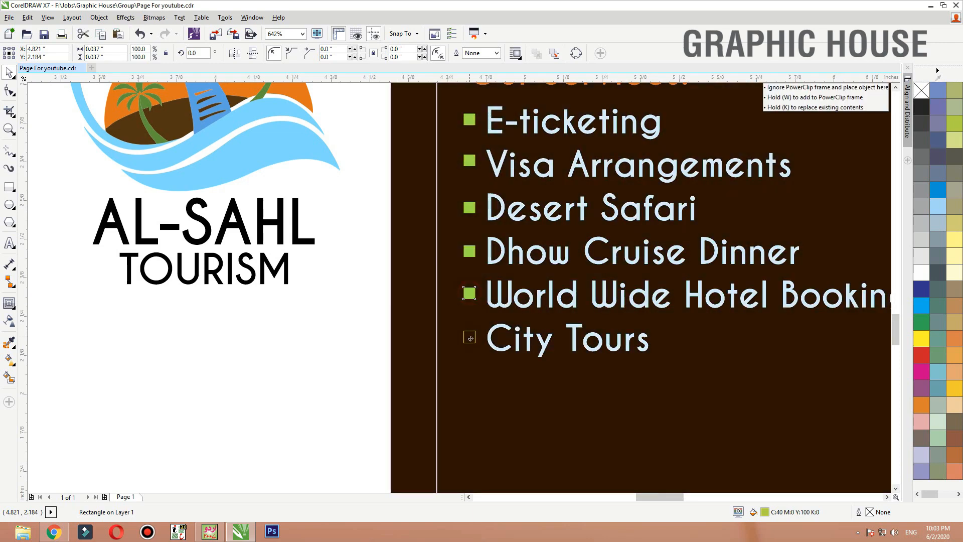
{"action": "right_click", "coordinate": [471, 340]}
{"action": "left_click_drag", "start_coordinate": [219, 444], "coordinate": [499, 104]}
{"action": "scroll", "coordinate": [328, 396], "scroll_direction": "down", "scroll_amount": 2}
{"action": "left_click", "coordinate": [302, 399]}
- Fill bullets with sampled logo colours: City Tours sail blue, World Wide Hotel Booking light blue, Dhow Cruise Dinner orange, Visa Arrangements yellow
{"action": "key", "text": "F2"}
{"action": "left_click_drag", "start_coordinate": [484, 398], "coordinate": [168, 203]}
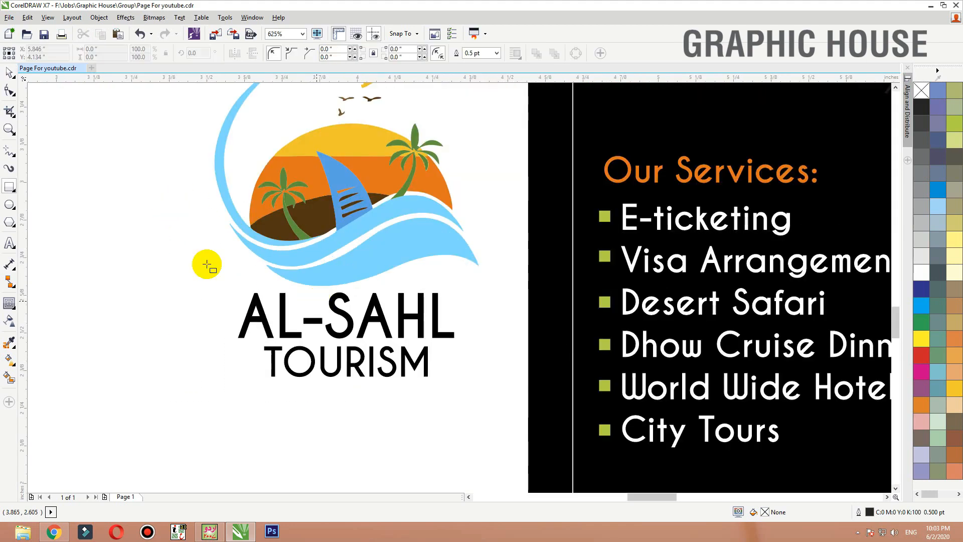
{"action": "left_click", "coordinate": [11, 344]}
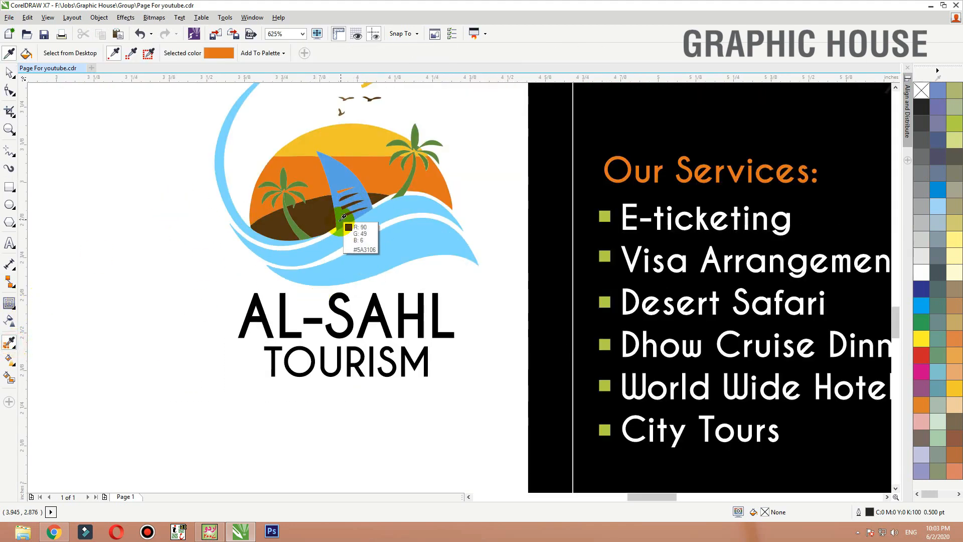
{"action": "left_click", "coordinate": [351, 221]}
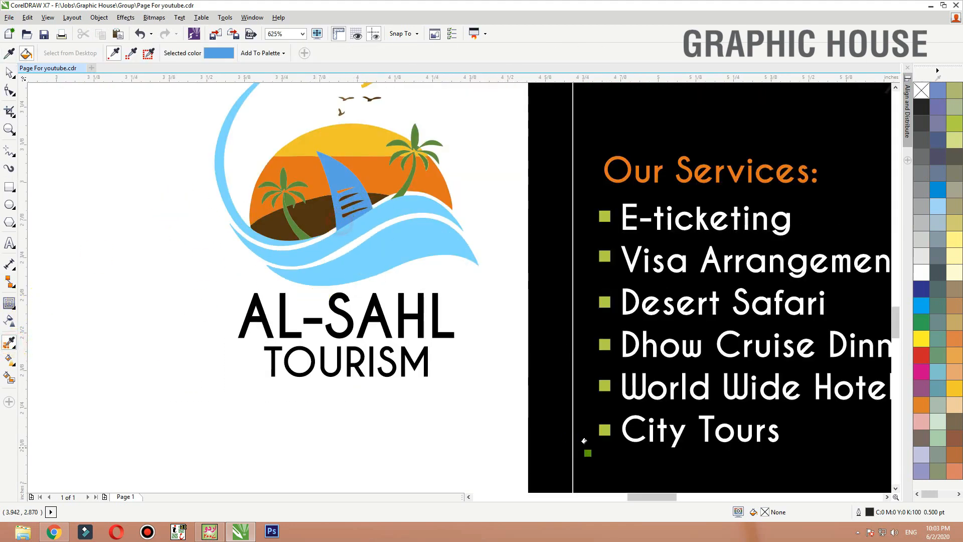
{"action": "left_click", "coordinate": [374, 261]}
{"action": "left_click", "coordinate": [604, 384]}
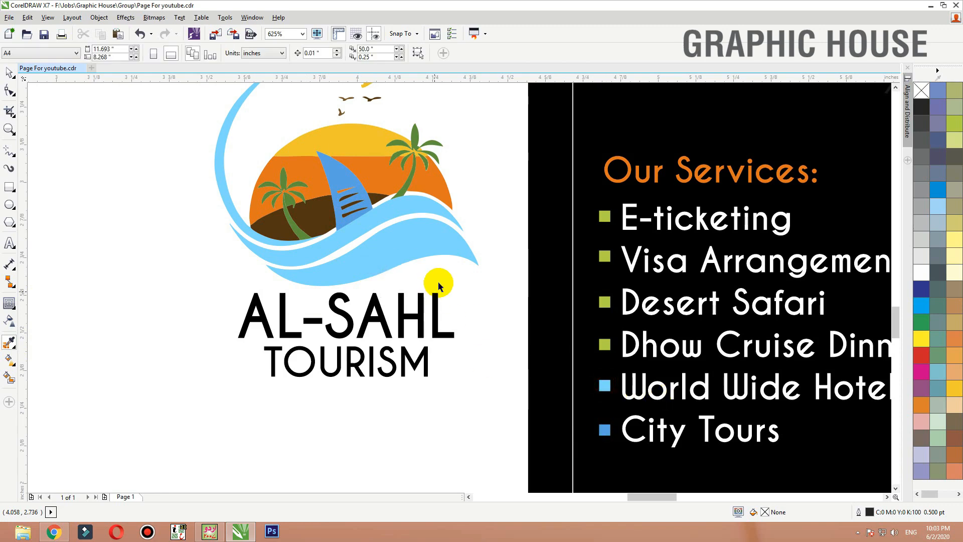
{"action": "left_click", "coordinate": [437, 179]}
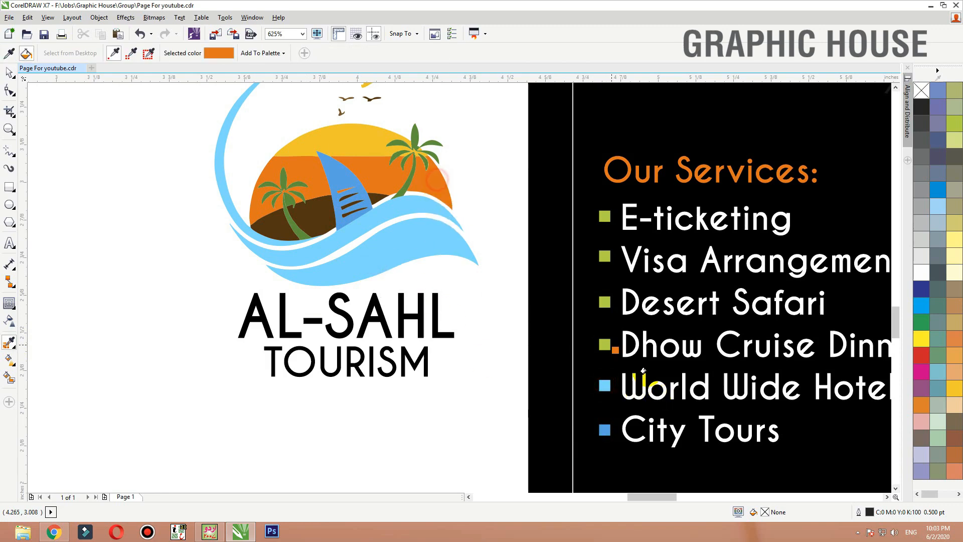
{"action": "left_click", "coordinate": [377, 140]}
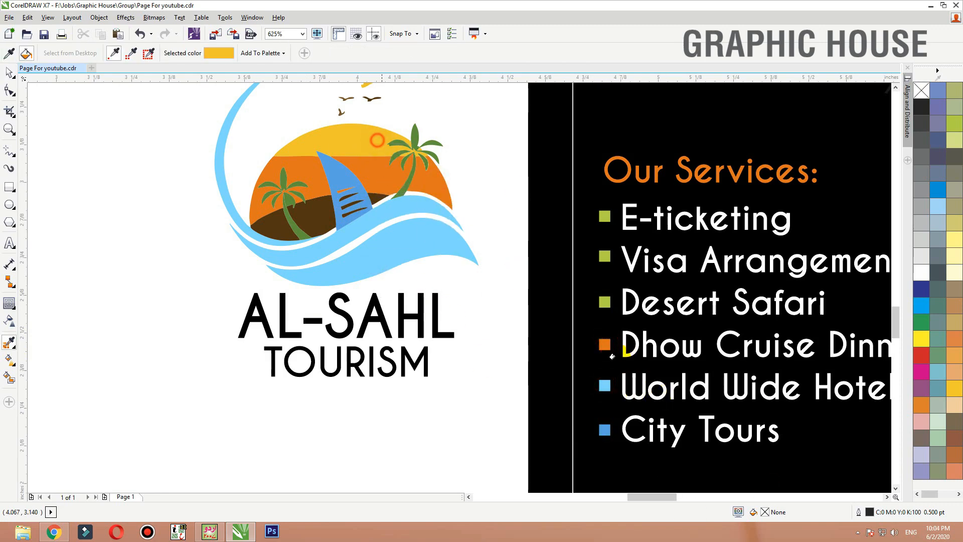
- Try the palm tree's dark green from the logo on the Dhow Cruise Dinner bullet
{"action": "key", "text": "shift"}
{"action": "left_click", "coordinate": [415, 134]}
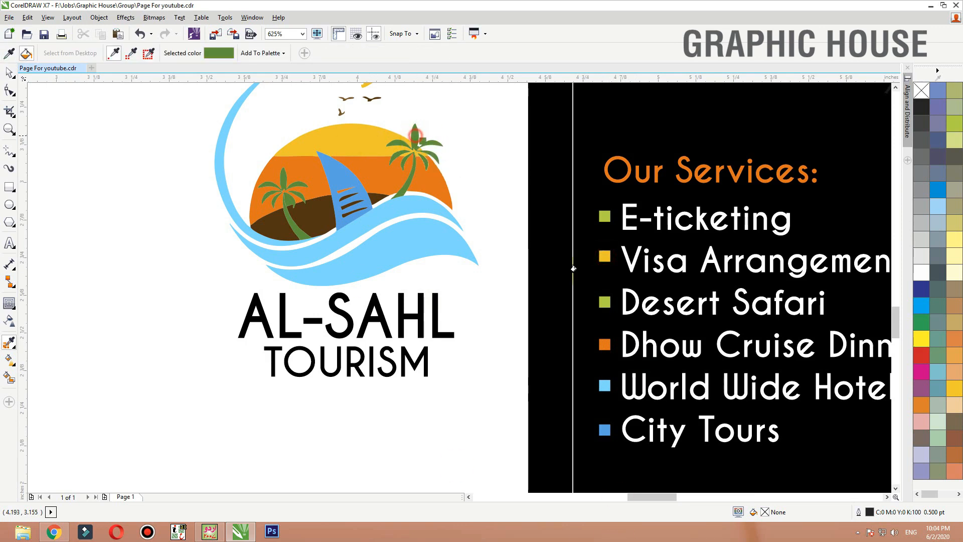
{"action": "key", "text": "space"}
{"action": "key", "text": "space"}
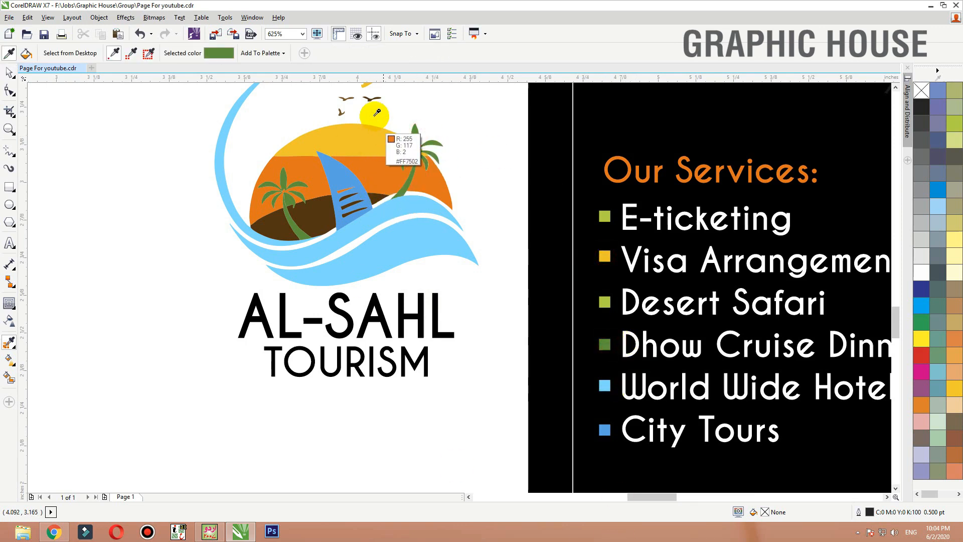
{"action": "key", "text": "space"}
- Fill the E-ticketing bullet with white
{"action": "left_click", "coordinate": [605, 215]}
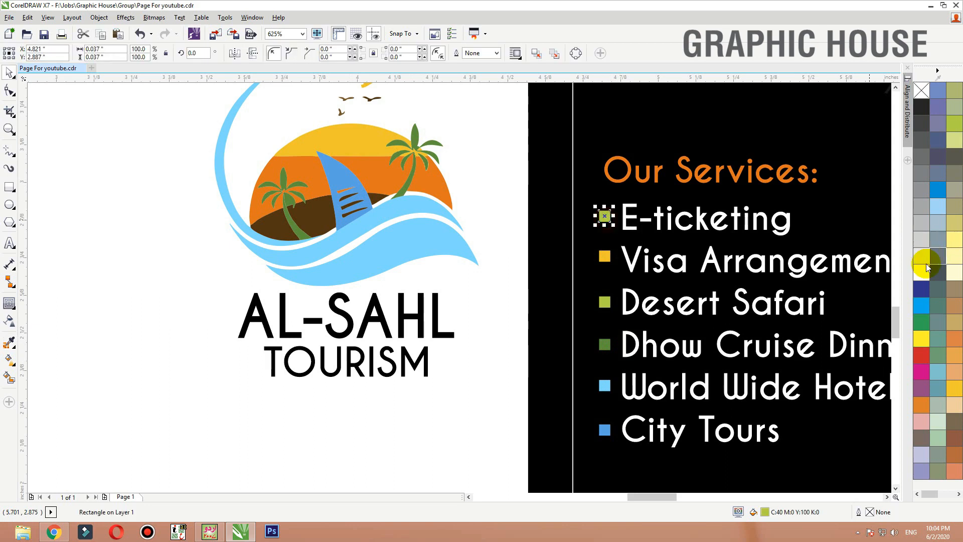
{"action": "left_click", "coordinate": [922, 272]}
{"action": "left_click", "coordinate": [464, 339]}
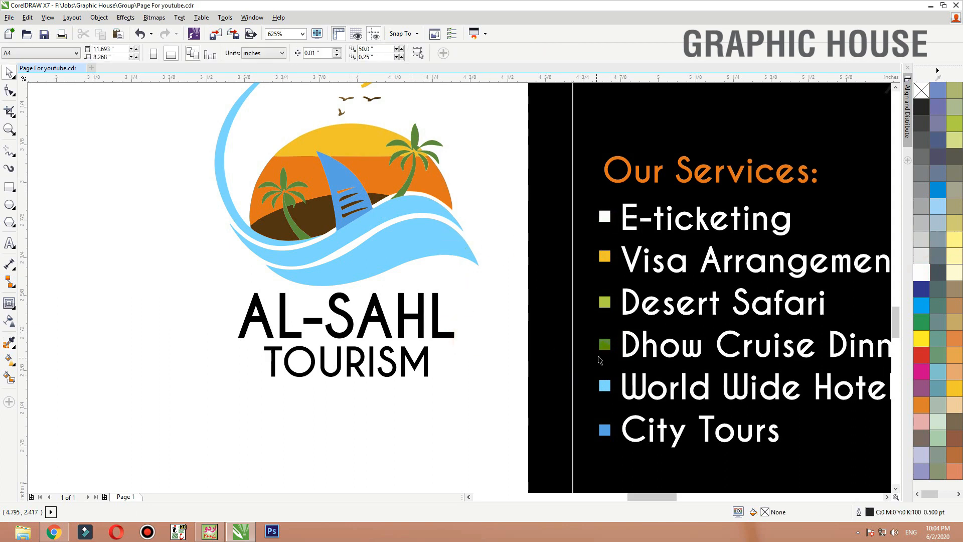
- Recolour the Dhow Cruise Dinner bullet with the orange sampled from the logo copy
{"action": "key", "text": "space"}
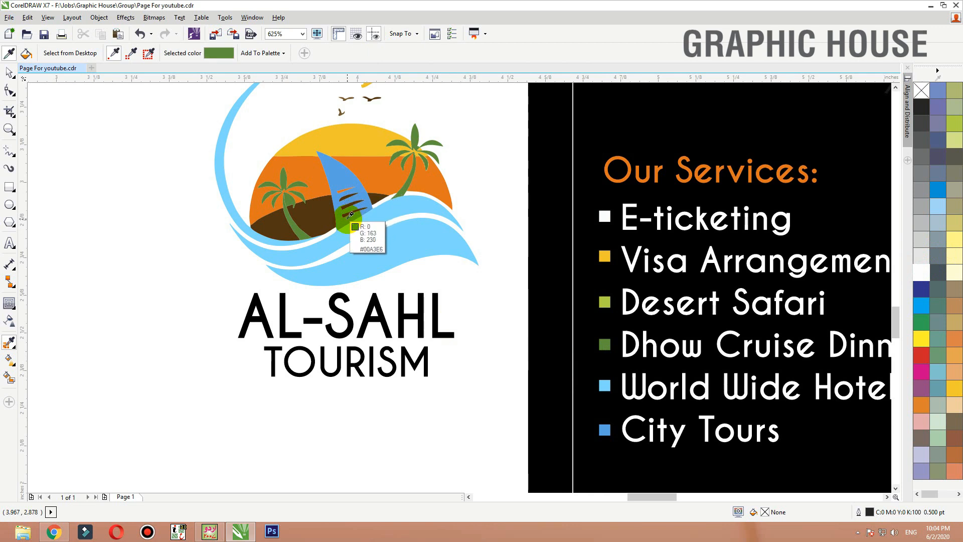
{"action": "left_click", "coordinate": [399, 176]}
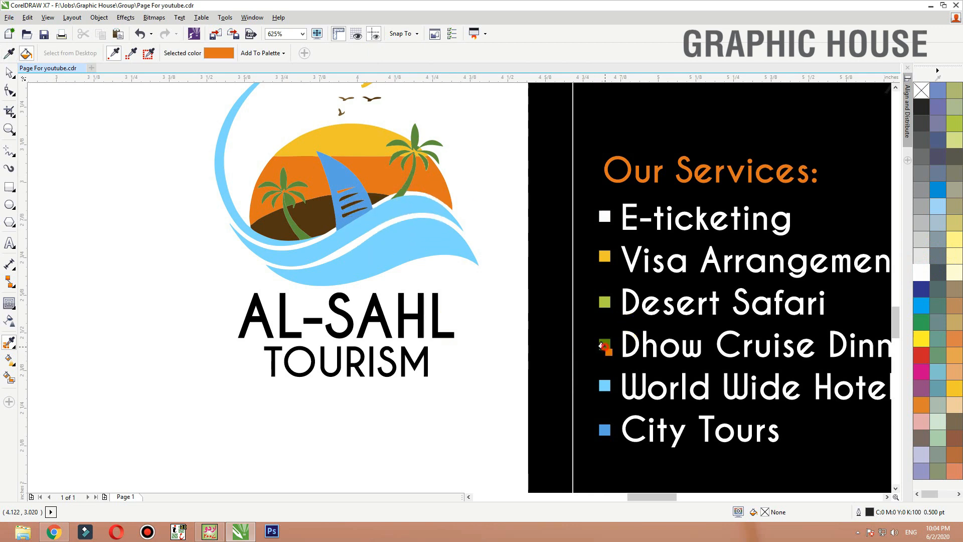
{"action": "key", "text": "space"}
- Delete the reference logo copy beside the lower card
{"action": "left_click_drag", "start_coordinate": [318, 271], "coordinate": [298, 279]}
{"action": "scroll", "coordinate": [298, 279], "scroll_direction": "down", "scroll_amount": 2}
{"action": "key", "text": "Delete"}
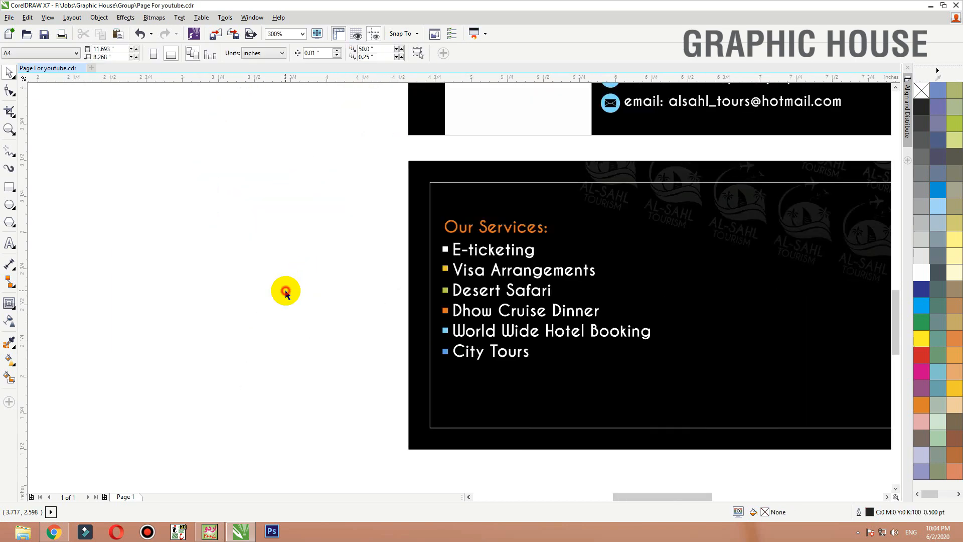
- Centre the services heading, list and bullets vertically on the lower card as one group and move them slightly up
{"action": "scroll", "coordinate": [286, 291], "scroll_direction": "down", "scroll_amount": 1}
{"action": "key", "text": "F2"}
{"action": "left_click_drag", "start_coordinate": [272, 200], "coordinate": [623, 412]}
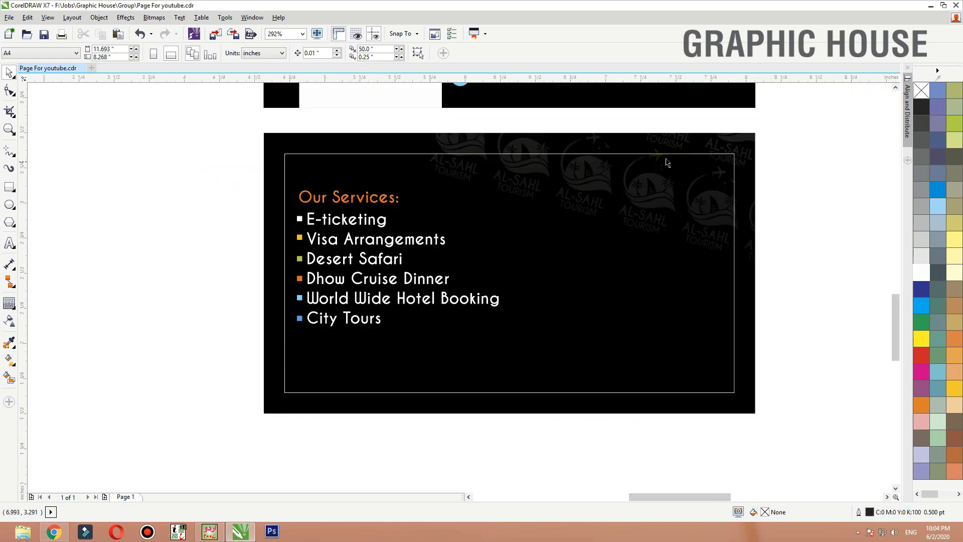
{"action": "left_click_drag", "start_coordinate": [211, 381], "coordinate": [599, 182]}
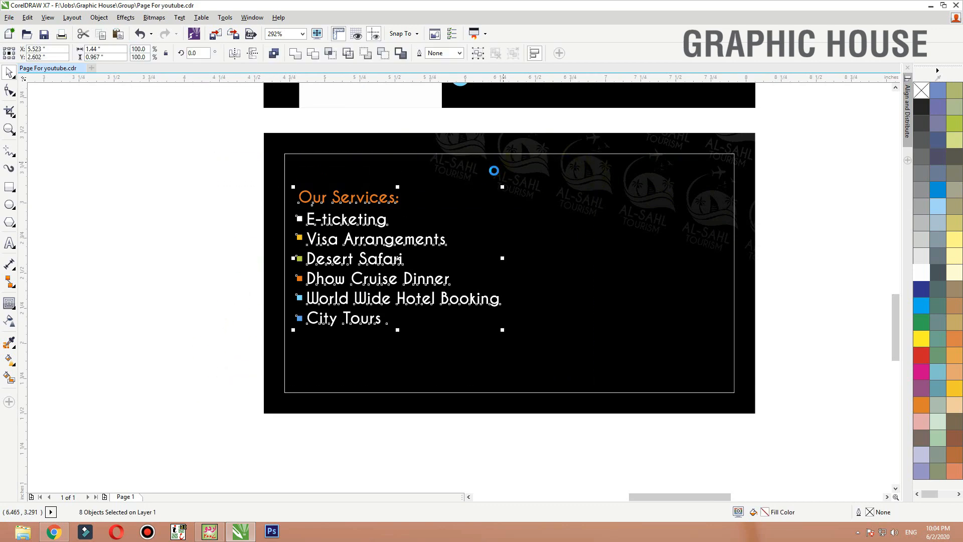
{"action": "left_click", "coordinate": [501, 176], "text": "shift"}
{"action": "key", "text": "c"}
{"action": "left_click", "coordinate": [821, 180]}
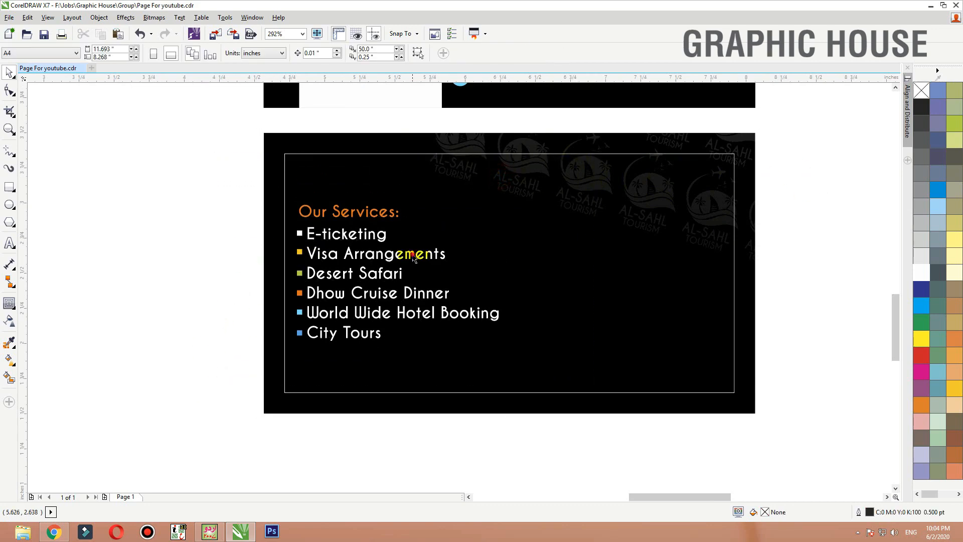
{"action": "left_click_drag", "start_coordinate": [413, 256], "coordinate": [412, 239]}
{"action": "left_click", "coordinate": [146, 207]}
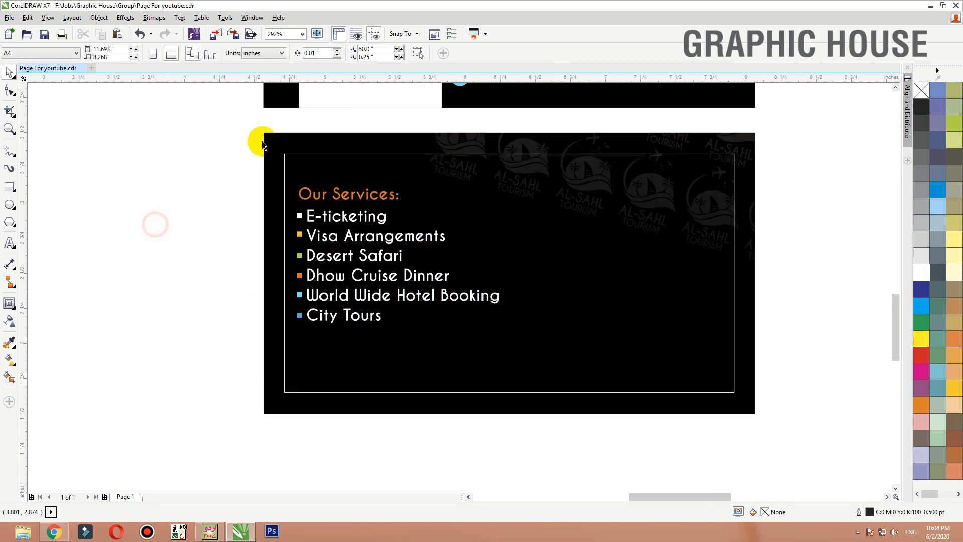
- Import the AL-SAHL TOURISM skyline drawing from the Desktop and place it along the lower card's bottom edge
{"action": "left_click", "coordinate": [219, 35]}
{"action": "left_click", "coordinate": [40, 70]}
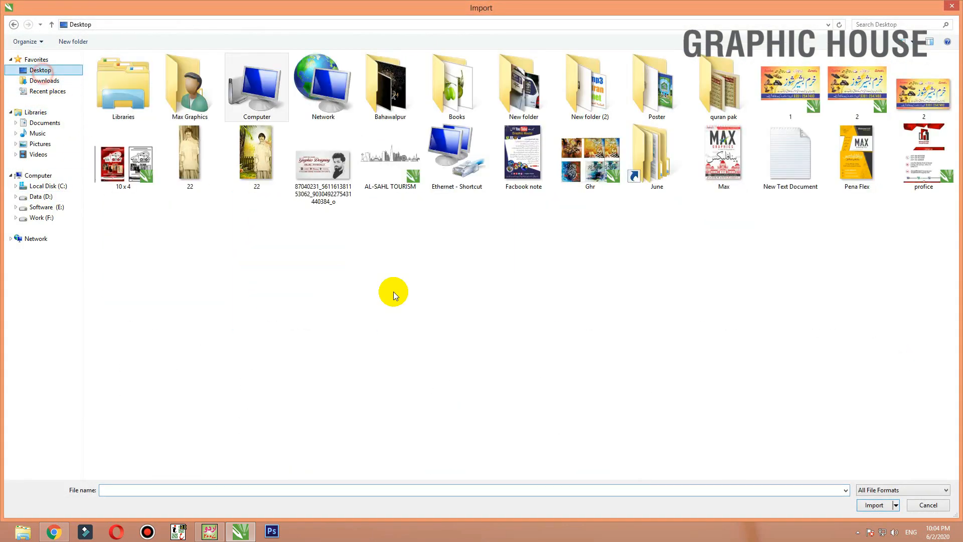
{"action": "double_click", "coordinate": [391, 163]}
{"action": "left_click_drag", "start_coordinate": [325, 242], "coordinate": [705, 419]}
{"action": "left_click_drag", "start_coordinate": [572, 340], "coordinate": [559, 402]}
- Enlarge the skyline to about 3 inches wide and centre it horizontally on the lower card
{"action": "left_click", "coordinate": [797, 360]}
{"action": "left_click", "coordinate": [591, 388]}
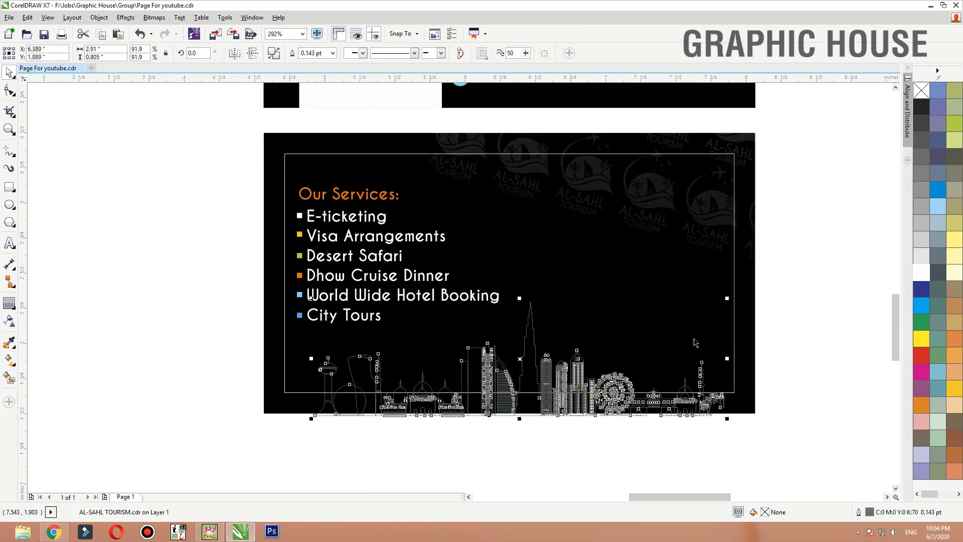
{"action": "left_click_drag", "start_coordinate": [727, 299], "coordinate": [734, 297]}
{"action": "left_click", "coordinate": [752, 308], "text": "shift"}
{"action": "key", "text": "c"}
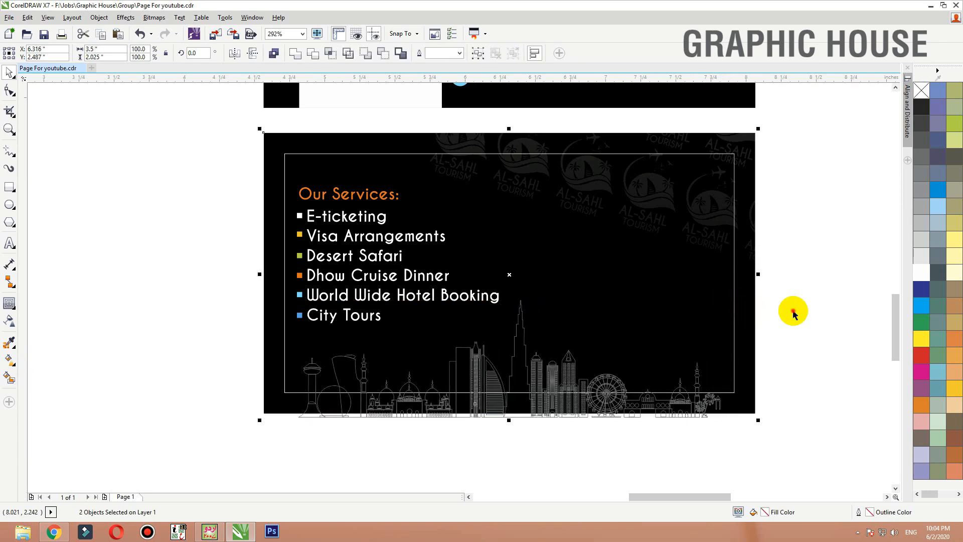
{"action": "left_click", "coordinate": [794, 311]}
- Give the skyline a white outline and nudge it up slightly at the card's bottom edge
{"action": "left_click", "coordinate": [592, 391]}
{"action": "right_click", "coordinate": [921, 273]}
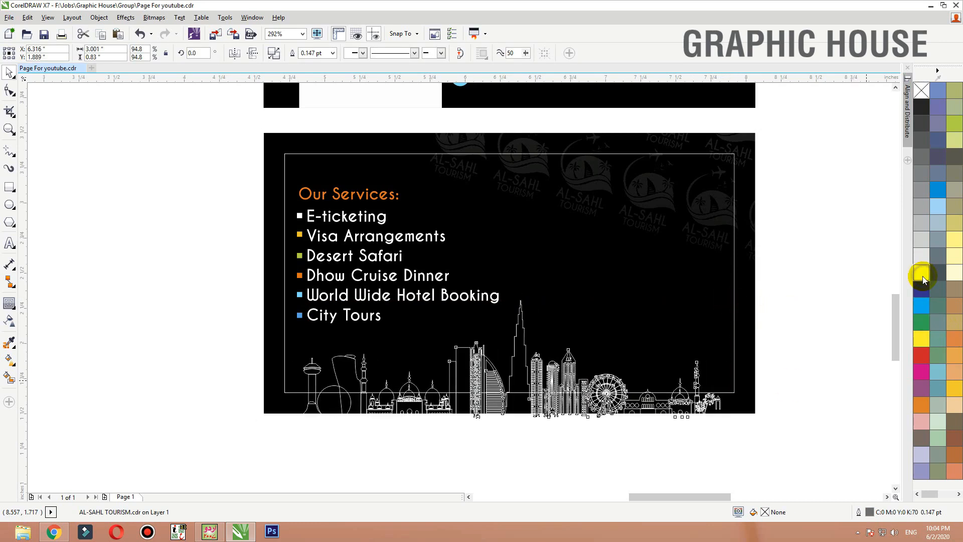
{"action": "left_click", "coordinate": [620, 484]}
{"action": "left_click", "coordinate": [586, 412]}
{"action": "left_click", "coordinate": [579, 413]}
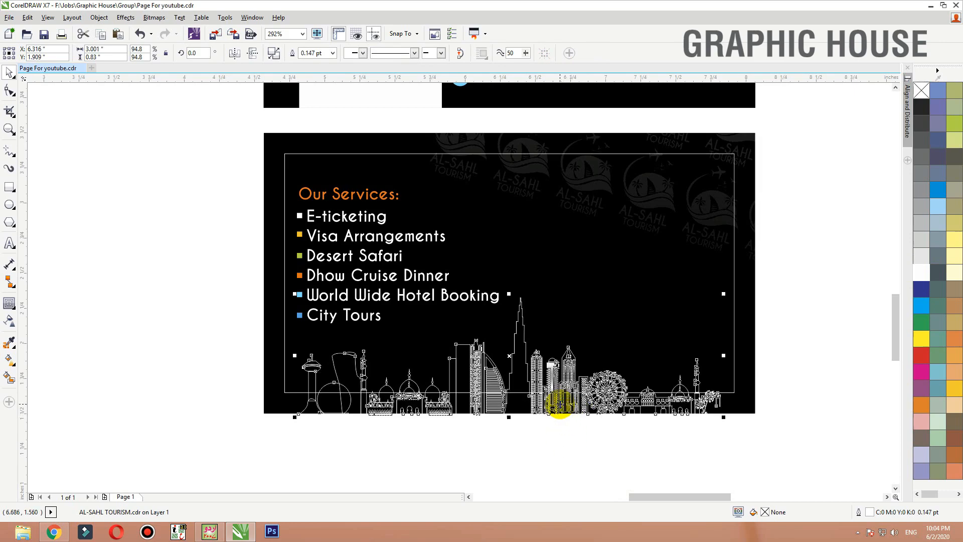
{"action": "key", "text": "Up"}
{"action": "key", "text": "Up"}
{"action": "key", "text": "Up"}
- PowerClip the skyline inside the lower card's black background rectangle
{"action": "right_click", "coordinate": [559, 403]}
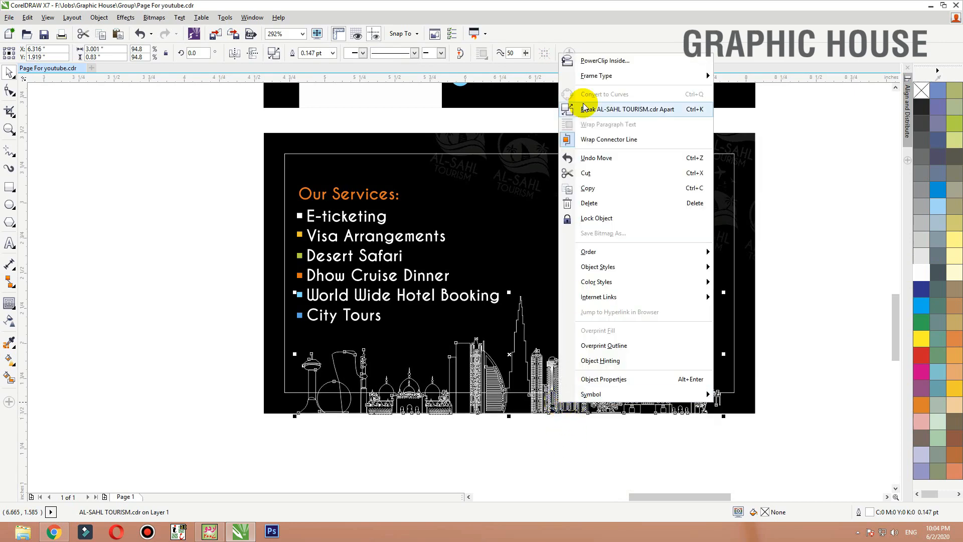
{"action": "left_click", "coordinate": [597, 60]}
{"action": "left_click", "coordinate": [566, 142]}
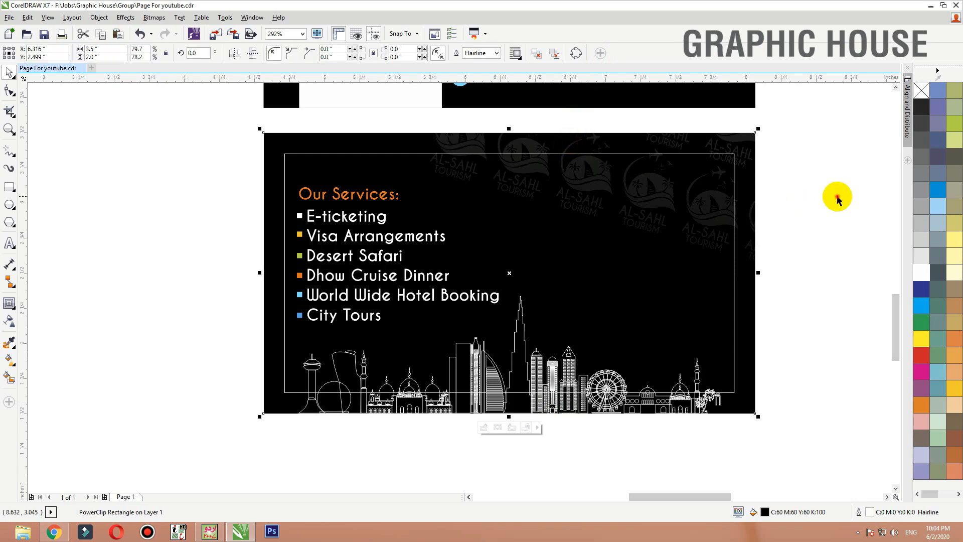
{"action": "left_click", "coordinate": [735, 162]}
{"action": "left_click", "coordinate": [884, 187]}
- Copy the front card's white panel and logo onto the right part of the lower card
{"action": "scroll", "coordinate": [585, 374], "scroll_direction": "down", "scroll_amount": 3}
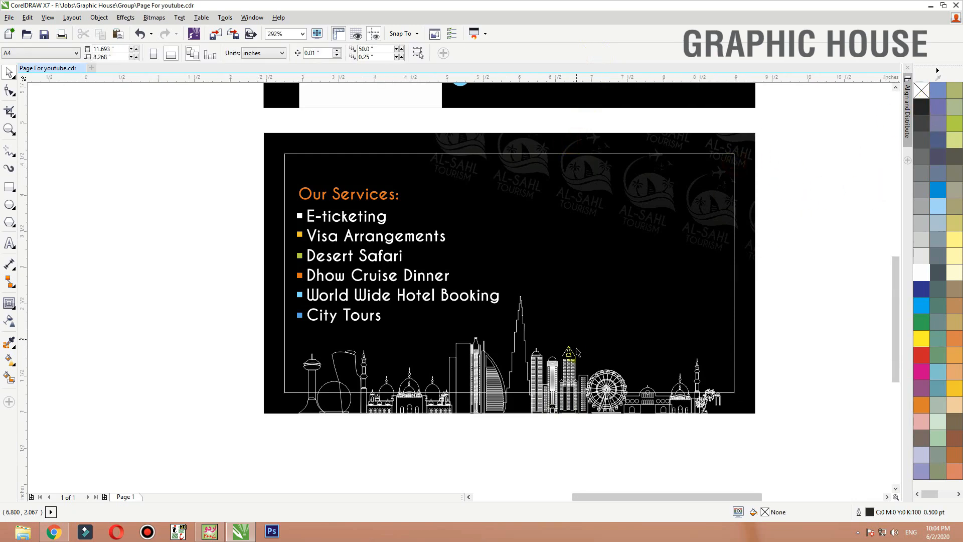
{"action": "left_click_drag", "start_coordinate": [555, 159], "coordinate": [470, 317]}
{"action": "left_click", "coordinate": [547, 170]}
{"action": "left_click_drag", "start_coordinate": [546, 183], "coordinate": [457, 324]}
{"action": "left_click_drag", "start_coordinate": [515, 301], "coordinate": [623, 407]}
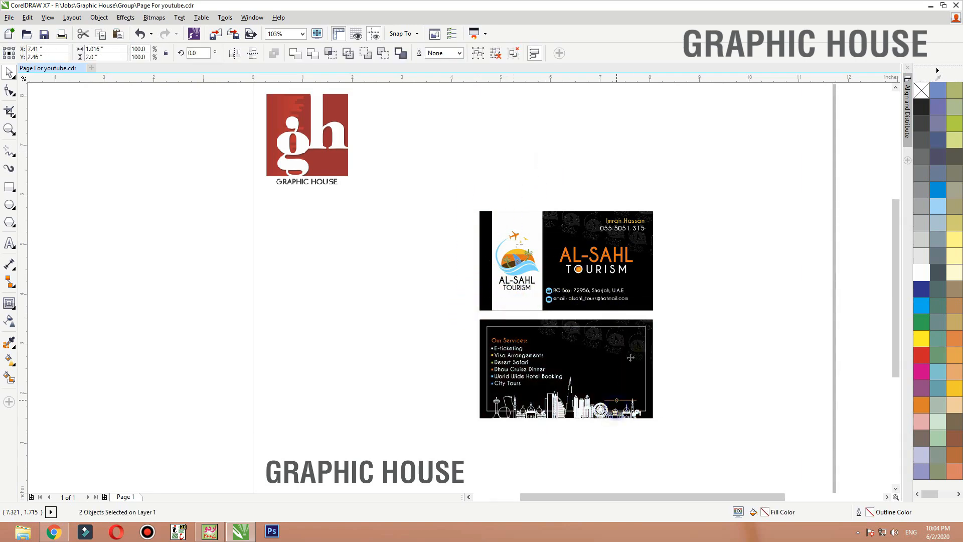
- Group the copied panel and logo, shrink the group, and align it with the lower card's top edge near the right side
{"action": "scroll", "coordinate": [598, 425], "scroll_direction": "up", "scroll_amount": 3}
{"action": "key", "text": "ctrl+g"}
{"action": "left_click_drag", "start_coordinate": [517, 386], "coordinate": [545, 330]}
{"action": "left_click_drag", "start_coordinate": [585, 295], "coordinate": [620, 245]}
{"action": "left_click", "coordinate": [665, 225]}
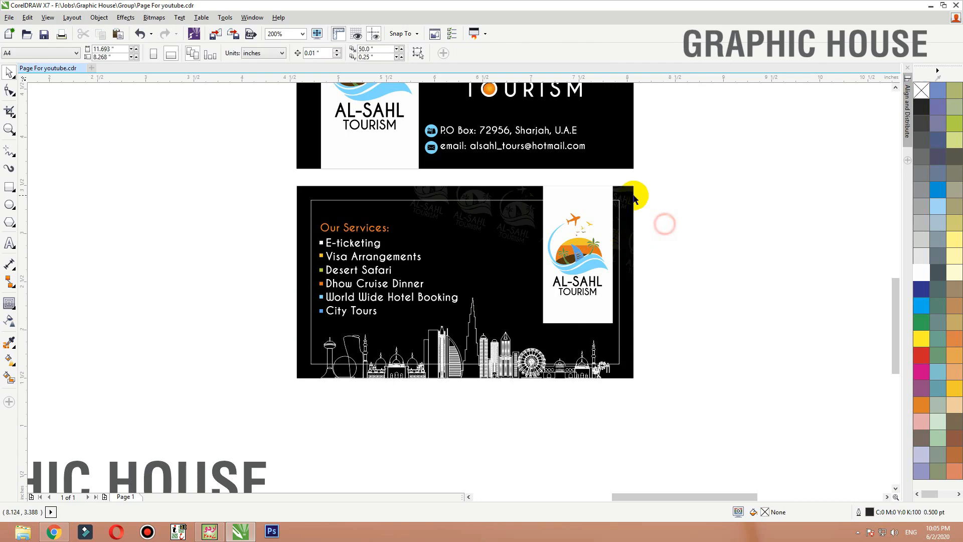
- Remove the outline of the thin inner frame rectangle on the lower card
{"action": "left_click", "coordinate": [620, 206]}
{"action": "right_click", "coordinate": [924, 91]}
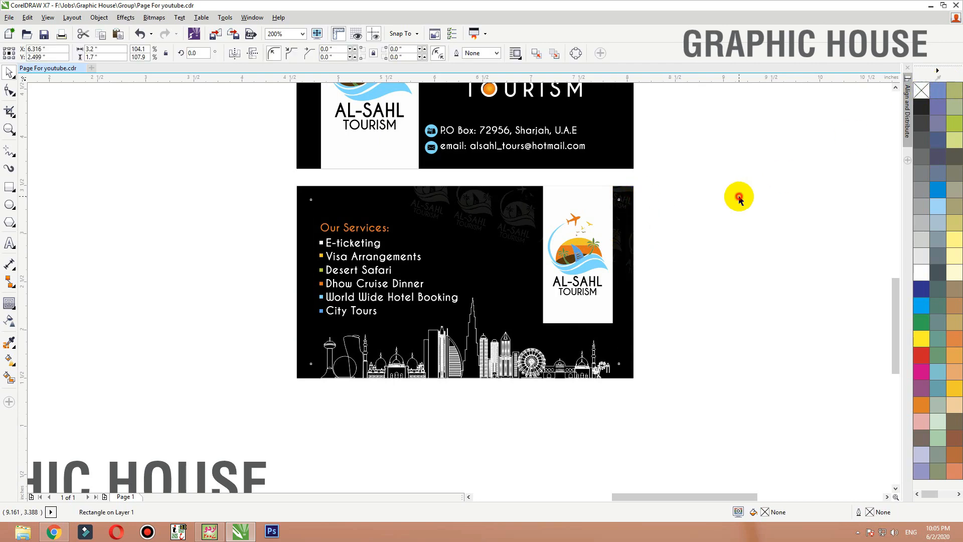
{"action": "left_click", "coordinate": [739, 197]}
- Select all objects of both cards and fit them in the view to examine the finished layout
{"action": "scroll", "coordinate": [598, 323], "scroll_direction": "down", "scroll_amount": 1}
{"action": "left_click_drag", "start_coordinate": [652, 394], "coordinate": [379, 125]}
{"action": "key", "text": "shift+F2"}
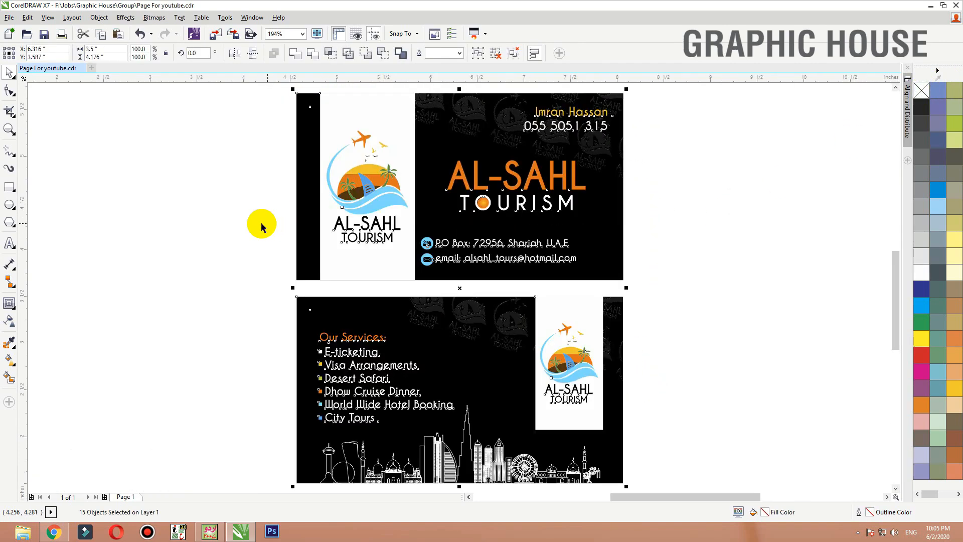